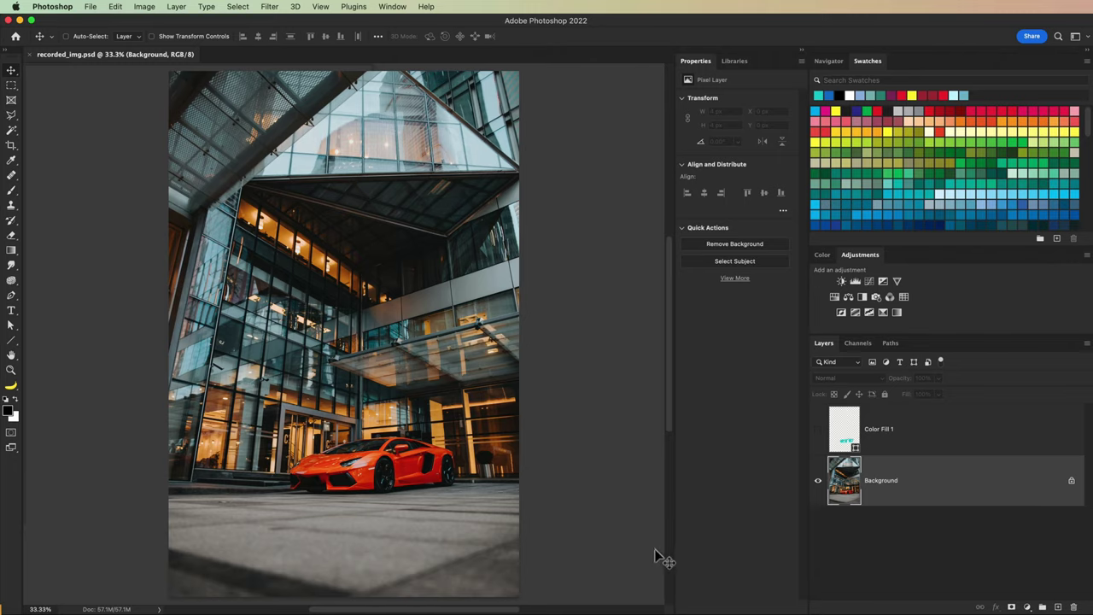
Zoom in on the car, copy the selection to a new layer, move it up, then delete it.
{"action": "key", "text": "z"}
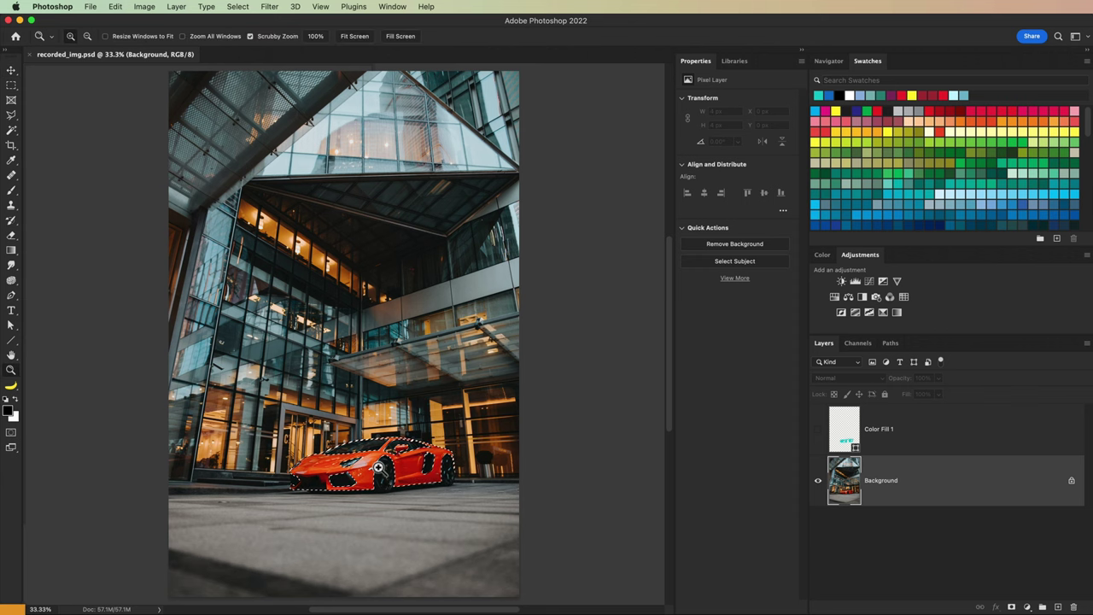
{"action": "left_click", "coordinate": [397, 468]}
{"action": "left_click_drag", "start_coordinate": [462, 484], "coordinate": [452, 436]}
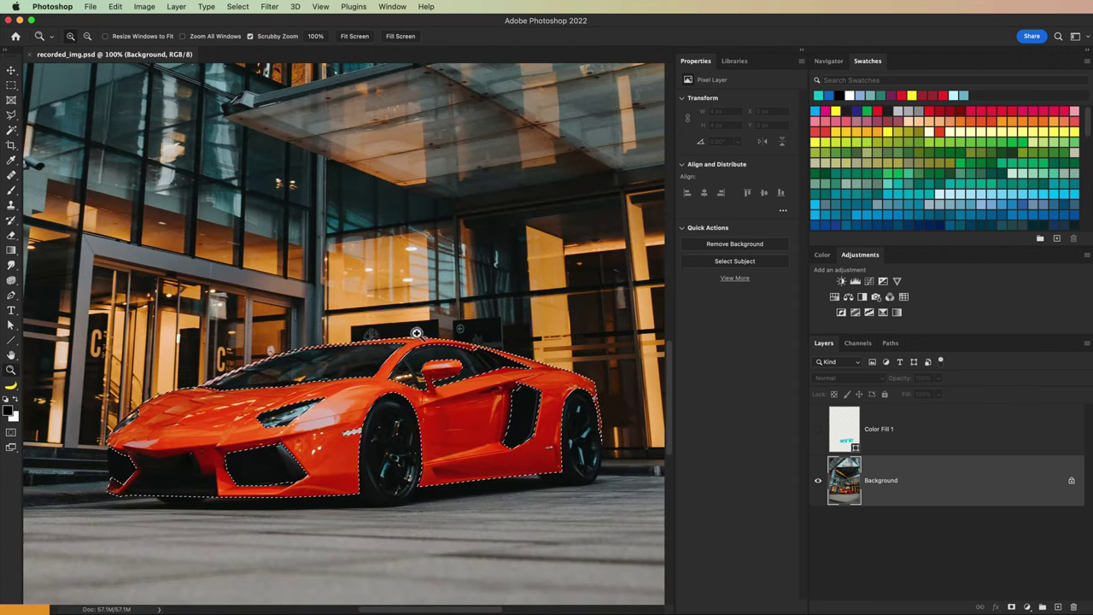
{"action": "key", "text": "super+j"}
{"action": "key", "text": "v"}
{"action": "left_click_drag", "start_coordinate": [434, 475], "coordinate": [434, 256]}
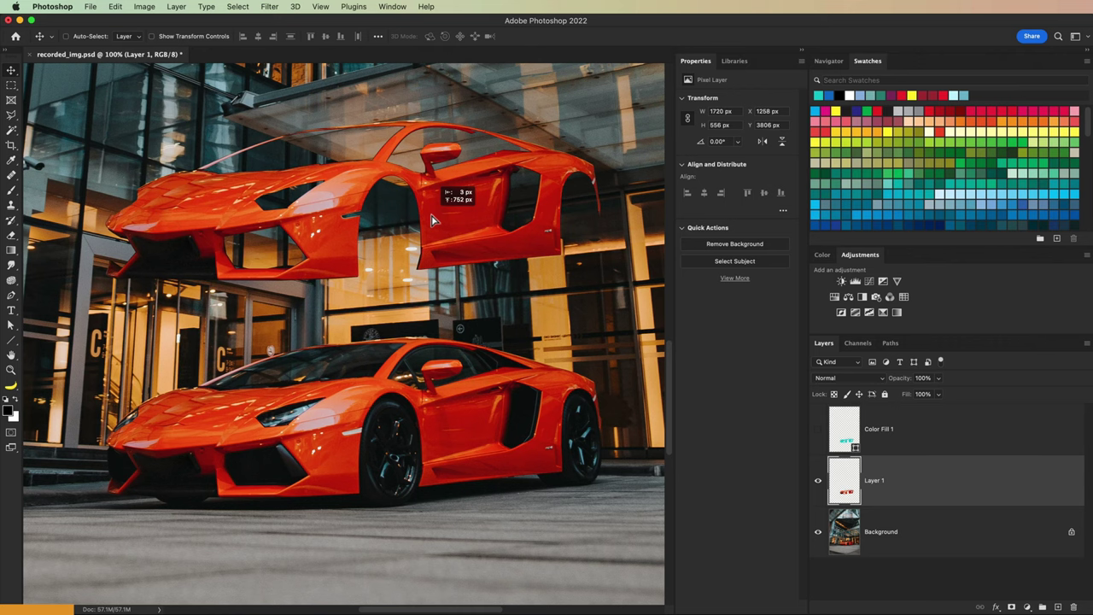
{"action": "key", "text": "BackSpace"}
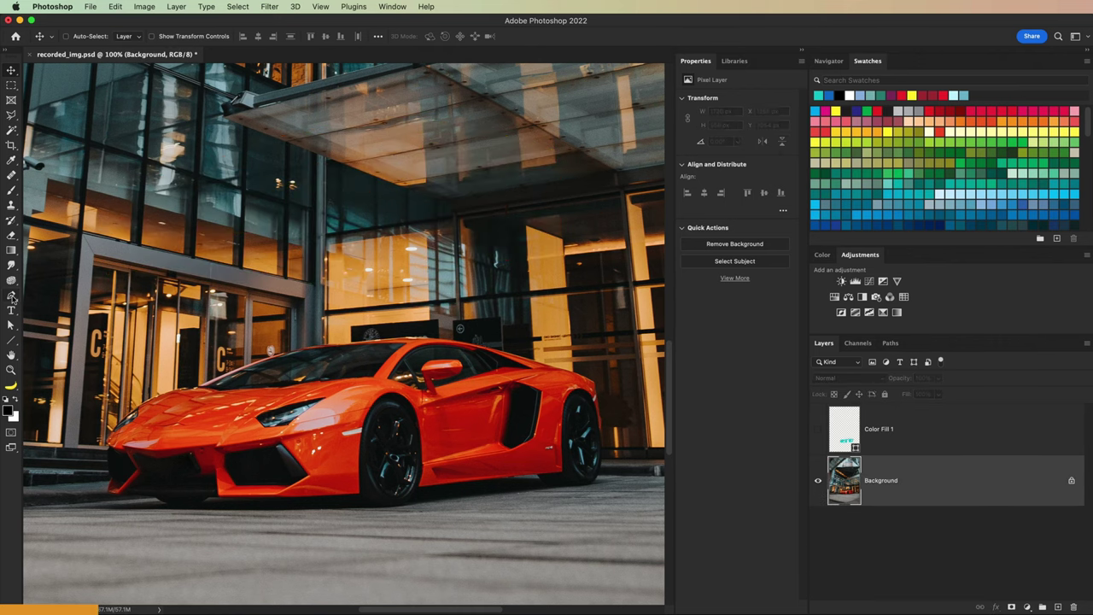
Set the Pen tool to Path mode and place the first anchor above the entrance.
{"action": "left_click", "coordinate": [12, 296]}
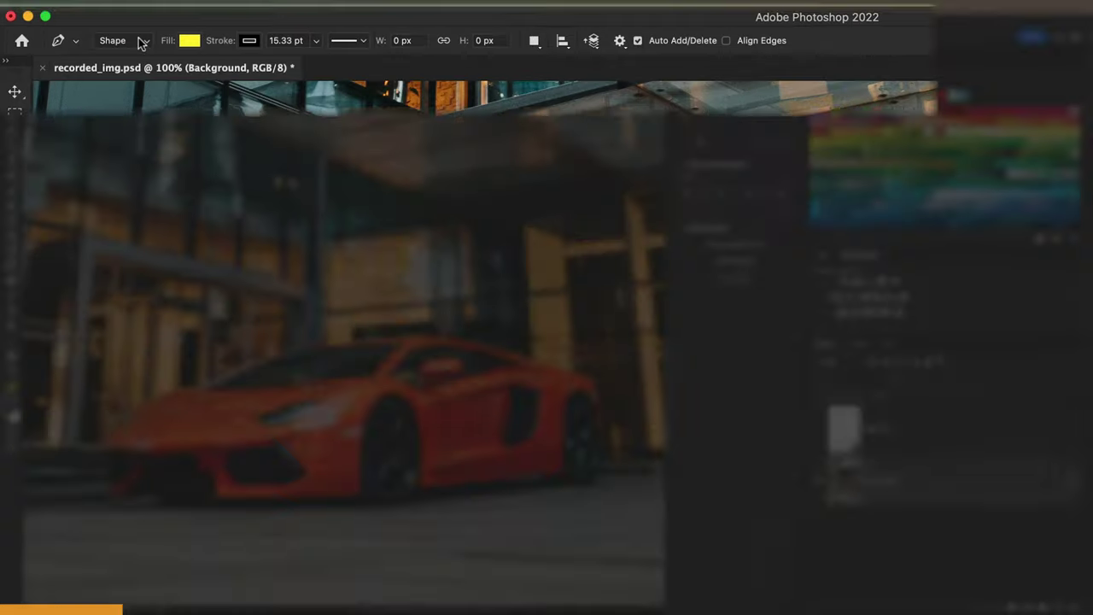
{"action": "left_click", "coordinate": [92, 38]}
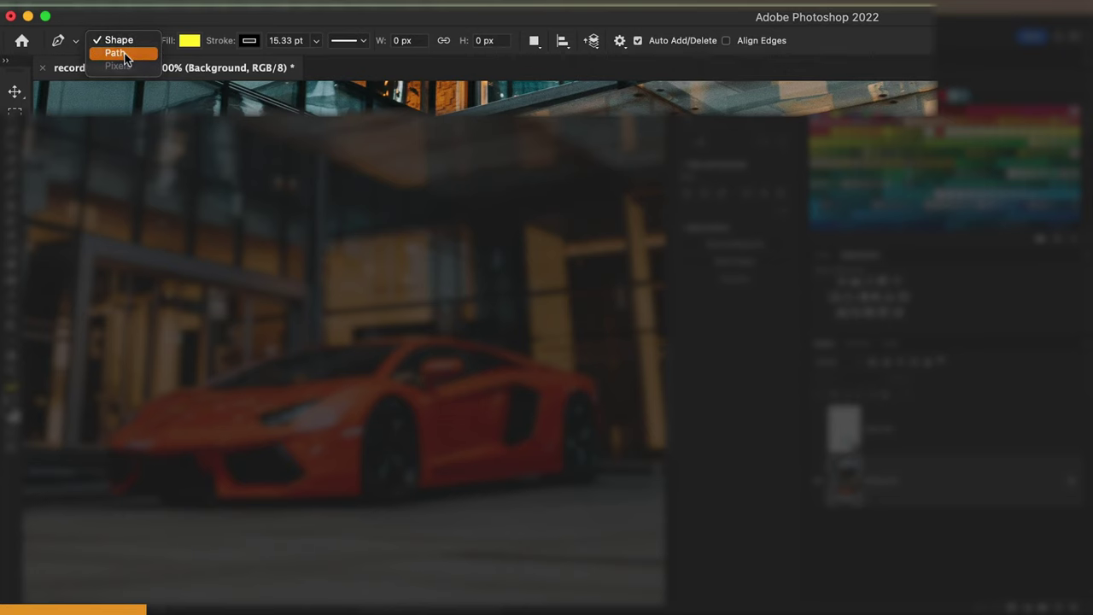
{"action": "left_click", "coordinate": [119, 53]}
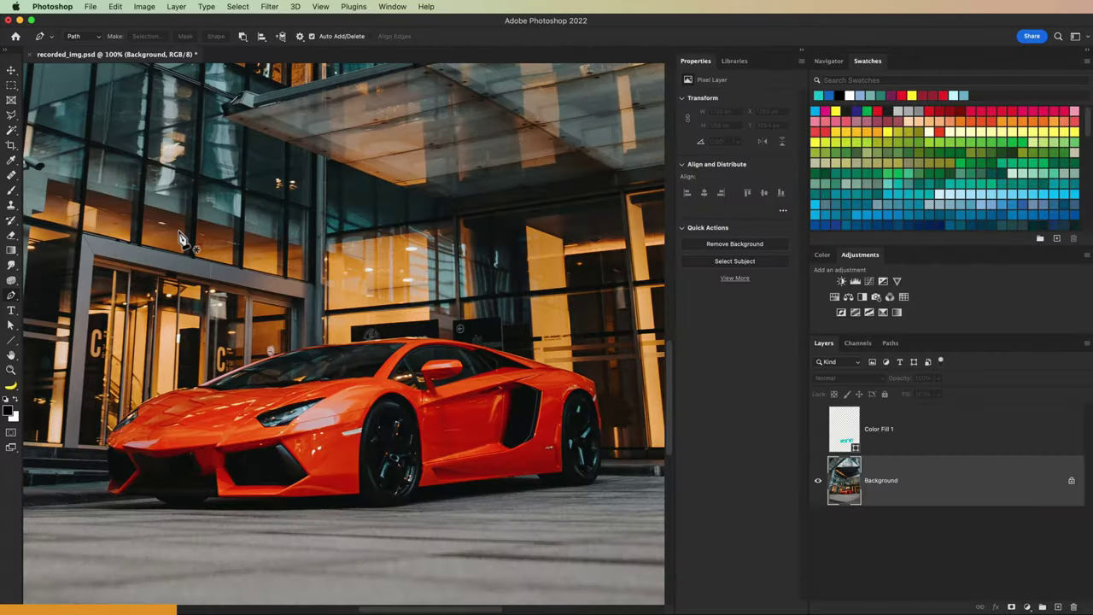
{"action": "left_click", "coordinate": [178, 231]}
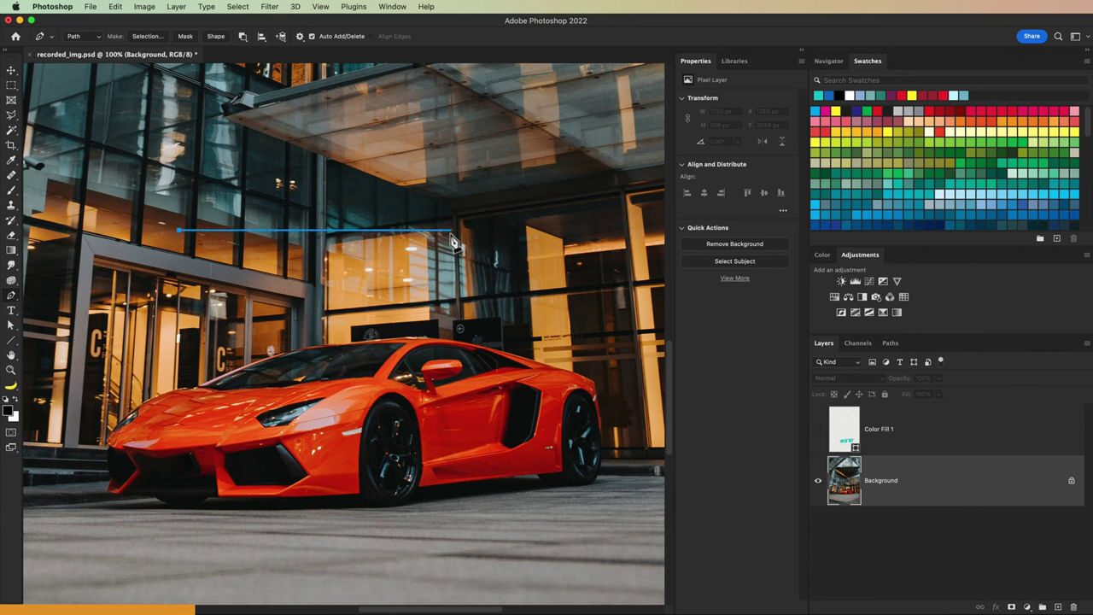
Close a straight practice path, then draw a curved practice path and dismiss both.
{"action": "left_click", "coordinate": [451, 285]}
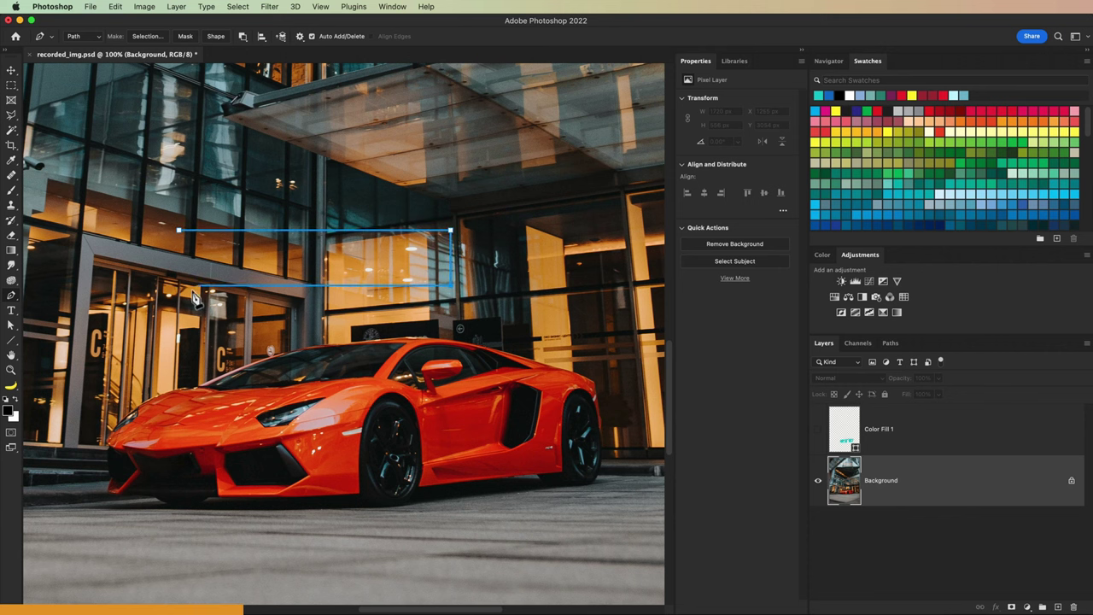
{"action": "left_click", "coordinate": [180, 232]}
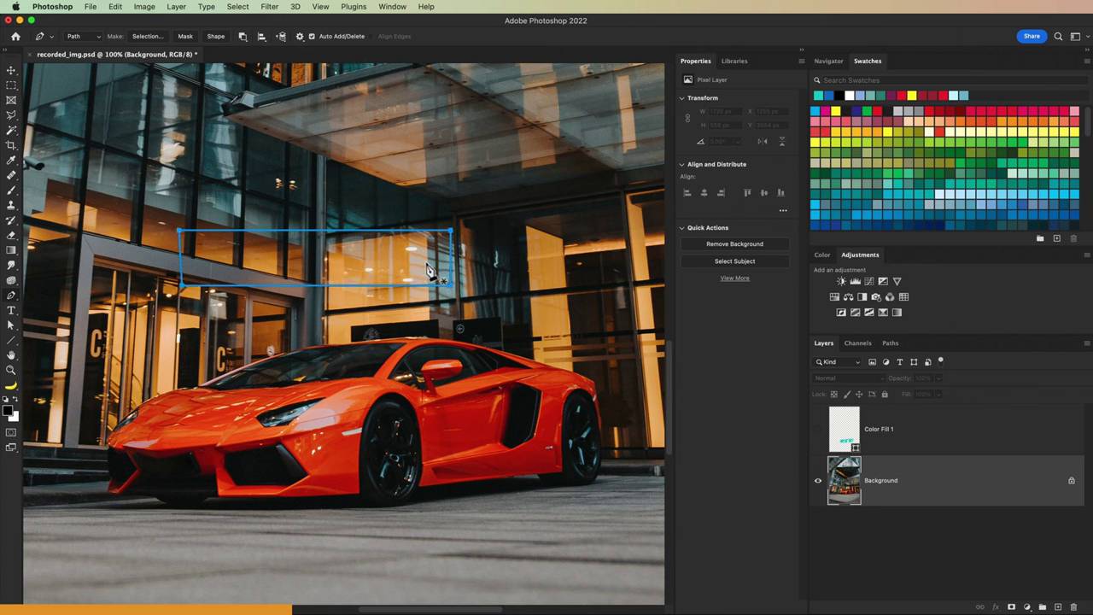
{"action": "key", "text": "Escape"}
{"action": "left_click", "coordinate": [223, 218]}
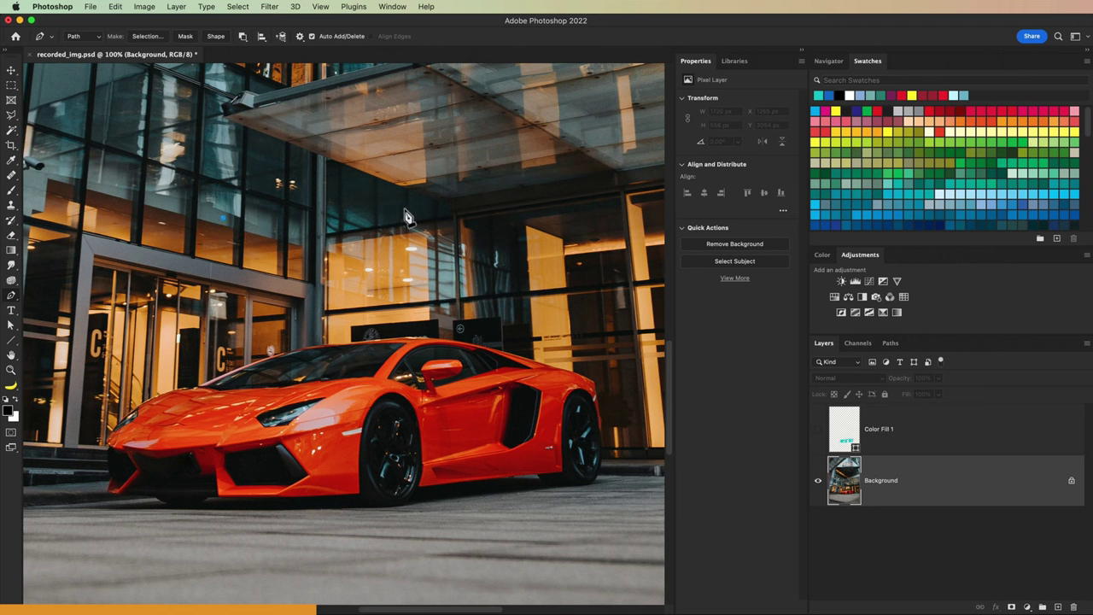
{"action": "left_click_drag", "start_coordinate": [471, 221], "coordinate": [592, 345]}
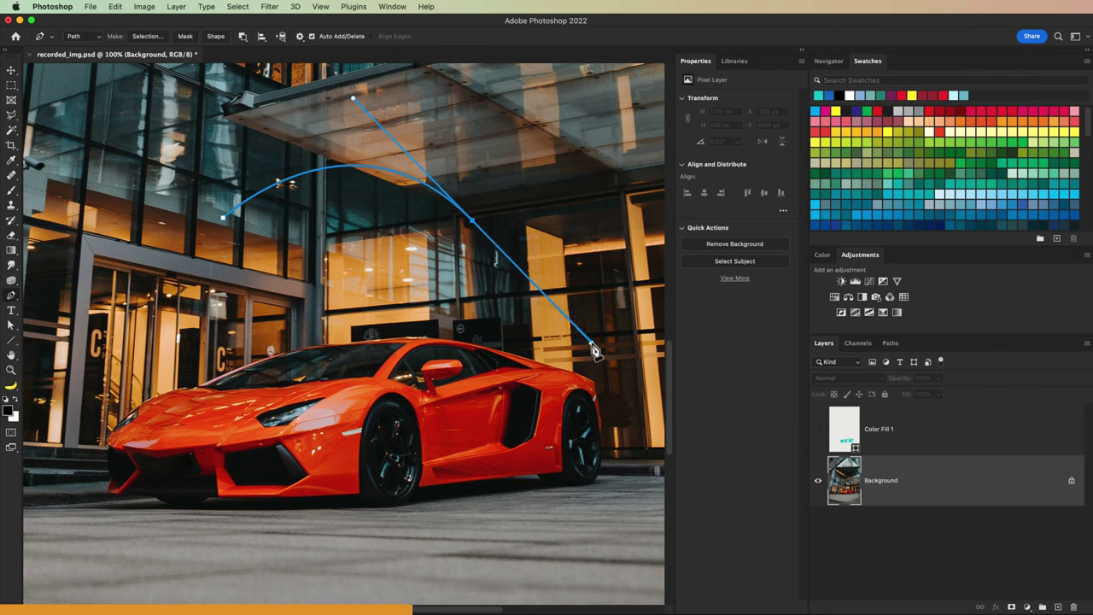
{"action": "left_click_drag", "start_coordinate": [596, 350], "coordinate": [504, 320]}
{"action": "key", "text": "Escape"}
Show the saved CarBody path and select it with Path Selection to reveal its anchors.
{"action": "left_click", "coordinate": [894, 346]}
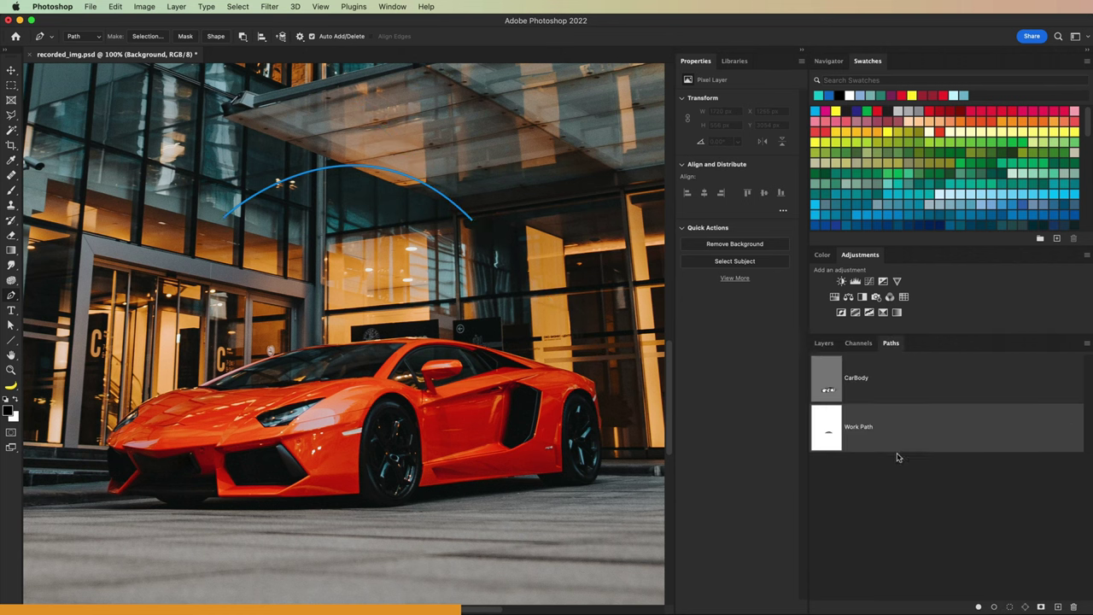
{"action": "left_click", "coordinate": [854, 377]}
{"action": "key", "text": "a"}
{"action": "left_click", "coordinate": [405, 401]}
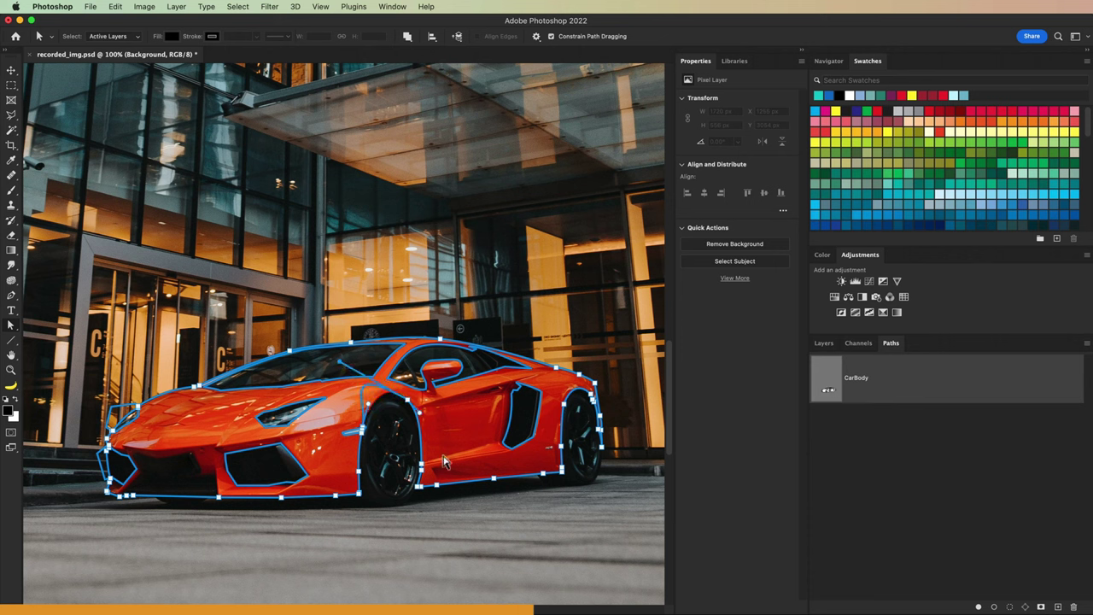
Drag CarBody segments and the wheel-arch anchor closer to the body, then start a rectangle path.
{"action": "left_click_drag", "start_coordinate": [415, 405], "coordinate": [468, 419]}
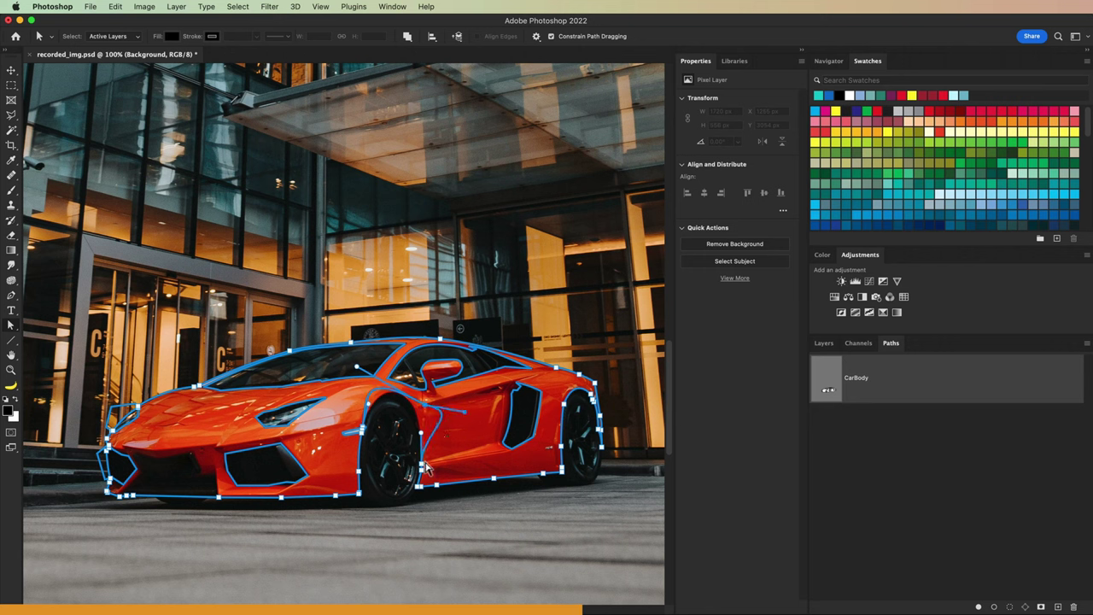
{"action": "left_click_drag", "start_coordinate": [427, 468], "coordinate": [450, 465]}
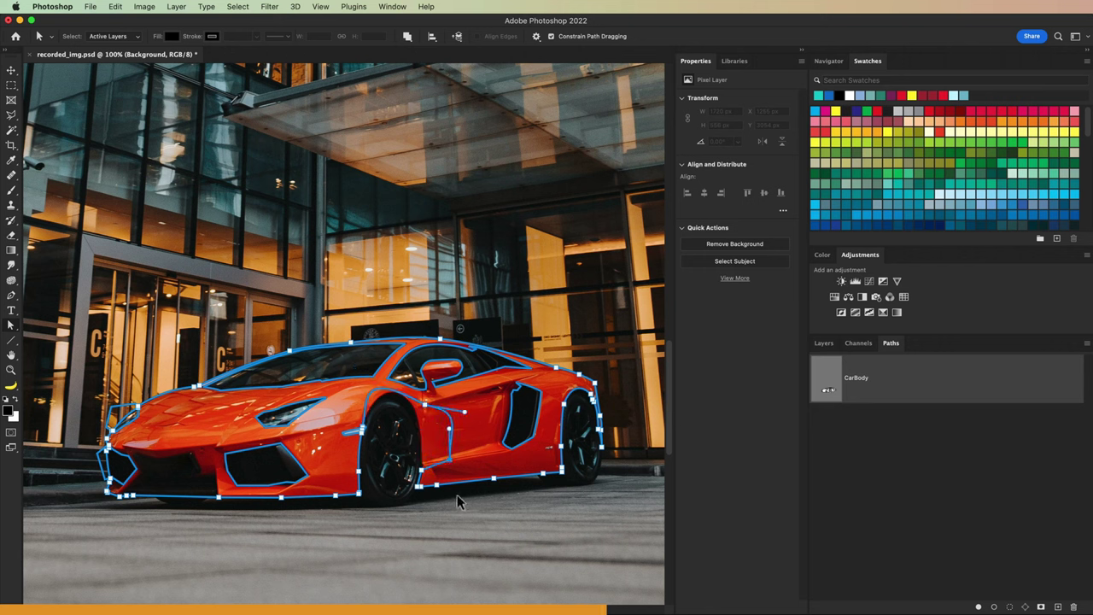
{"action": "left_click_drag", "start_coordinate": [550, 444], "coordinate": [566, 439]}
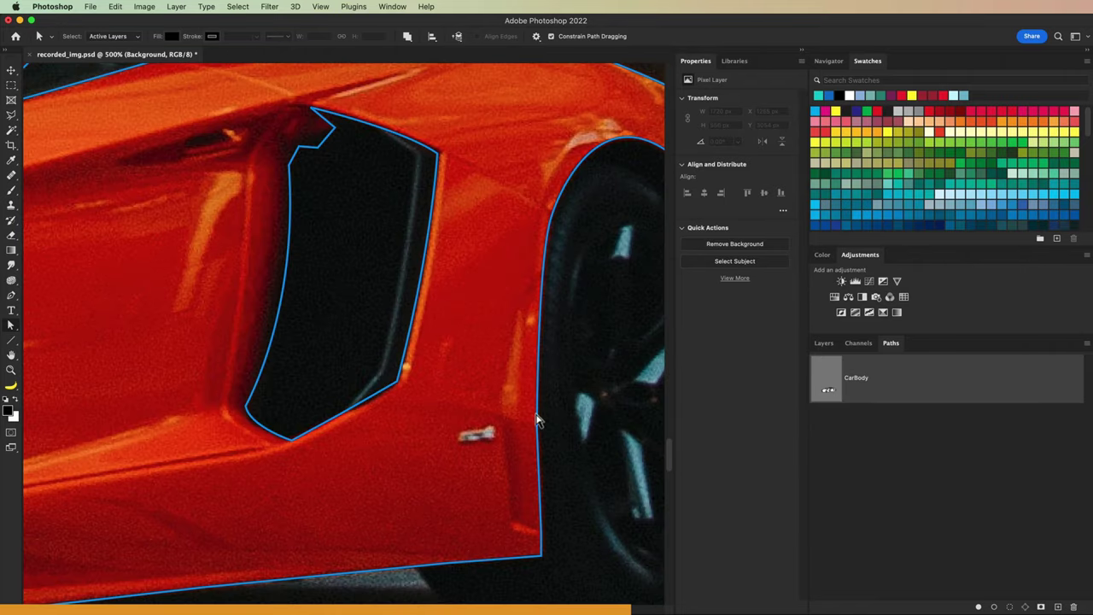
{"action": "left_click", "coordinate": [537, 422]}
{"action": "left_click", "coordinate": [537, 422]}
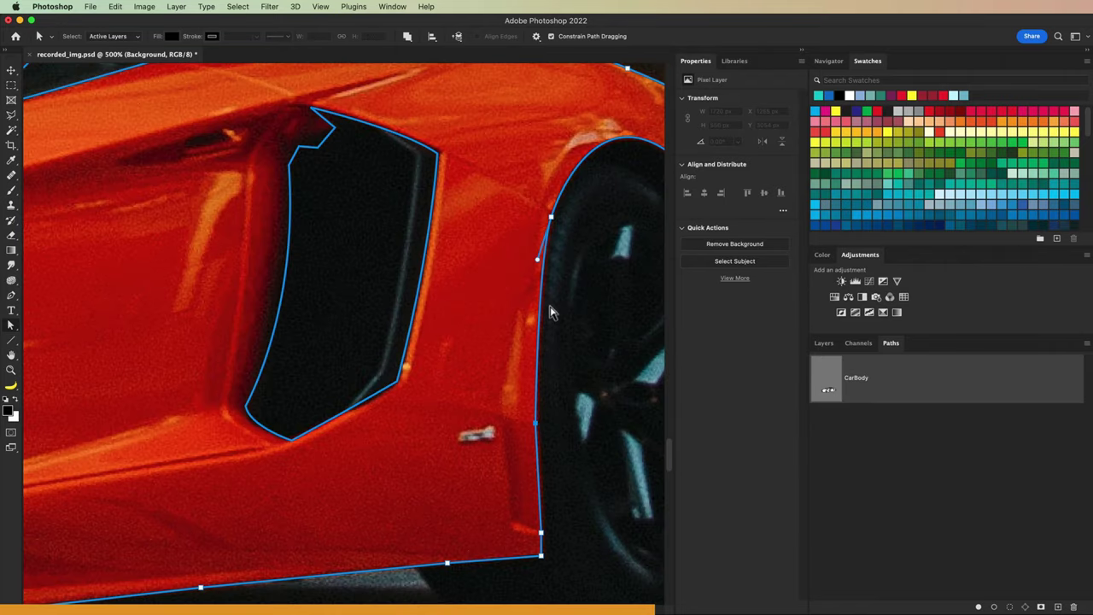
{"action": "left_click_drag", "start_coordinate": [538, 264], "coordinate": [567, 170]}
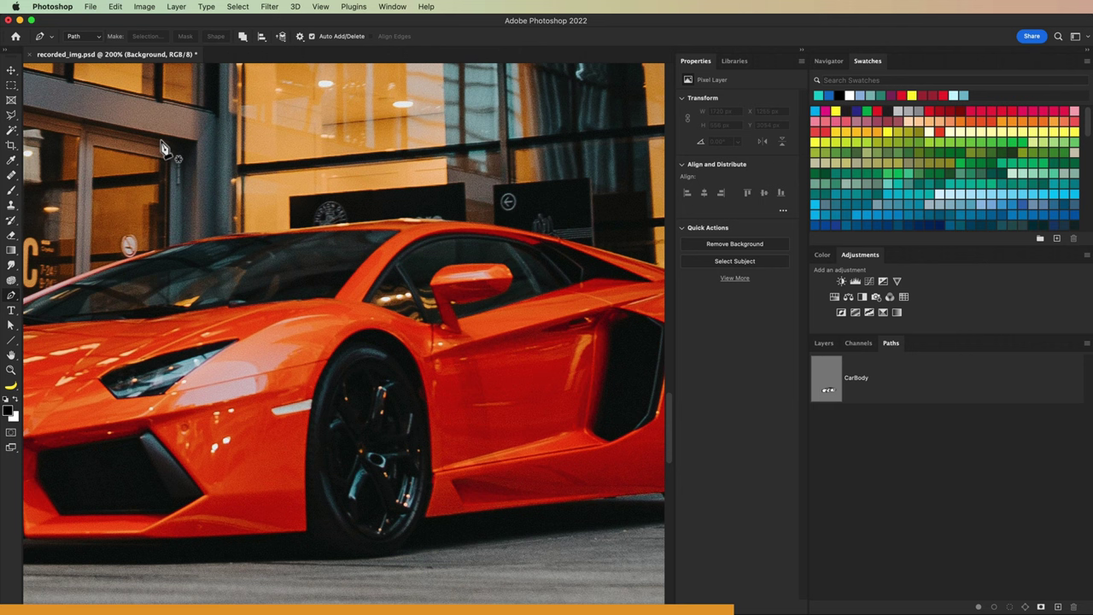
{"action": "left_click", "coordinate": [151, 109]}
Complete the closed rectangular path over the windows above the car.
{"action": "left_click", "coordinate": [576, 109]}
{"action": "left_click", "coordinate": [577, 193]}
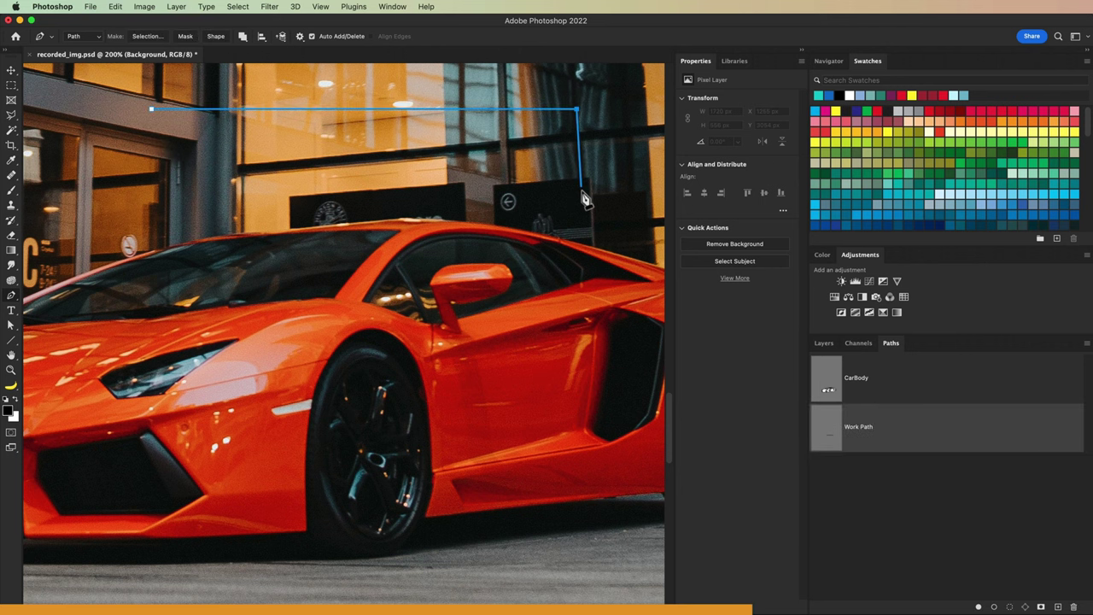
{"action": "left_click", "coordinate": [151, 193]}
{"action": "left_click", "coordinate": [151, 110]}
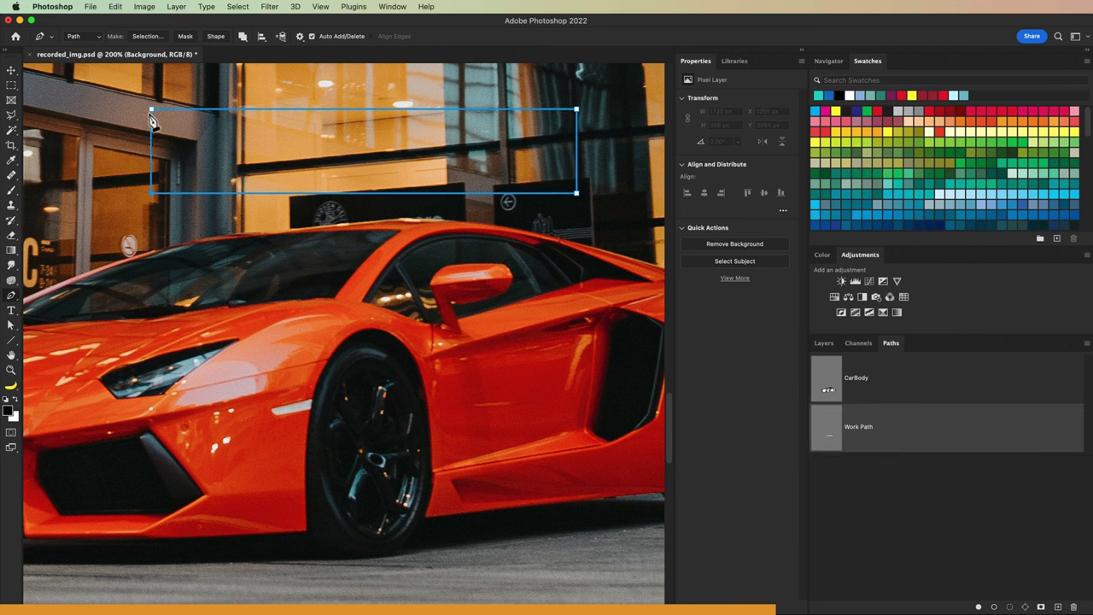
Save the path as 'New Shape!', load it as a selection, and reselect CarBody at 100%.
{"action": "double_click", "coordinate": [914, 433]}
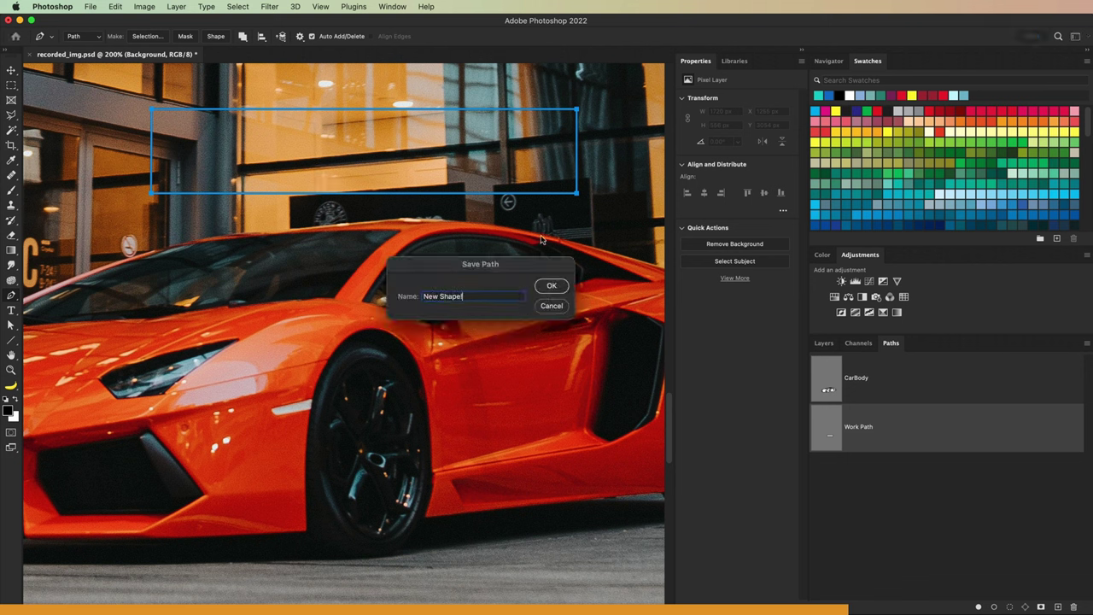
{"action": "left_click", "coordinate": [554, 286]}
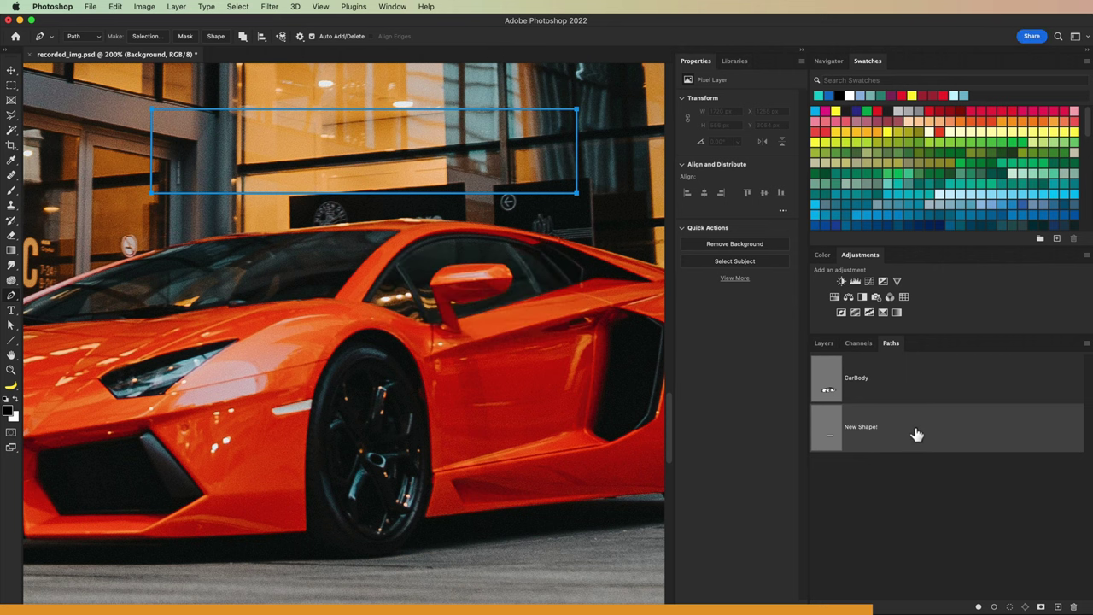
{"action": "left_click", "coordinate": [829, 432], "text": "ctrl"}
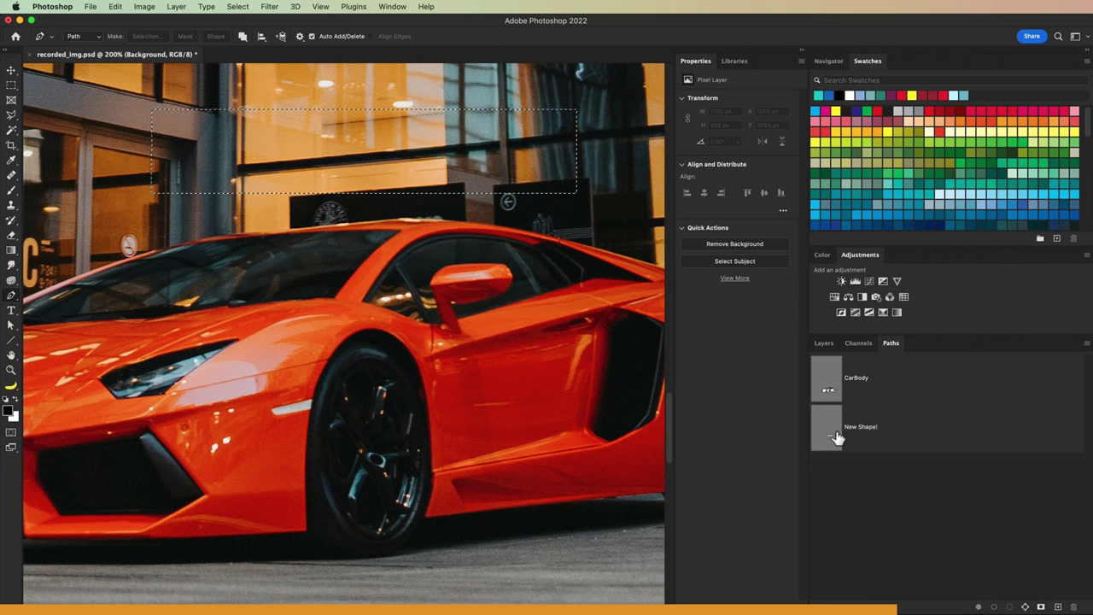
{"action": "left_click_drag", "start_coordinate": [421, 260], "coordinate": [421, 373]}
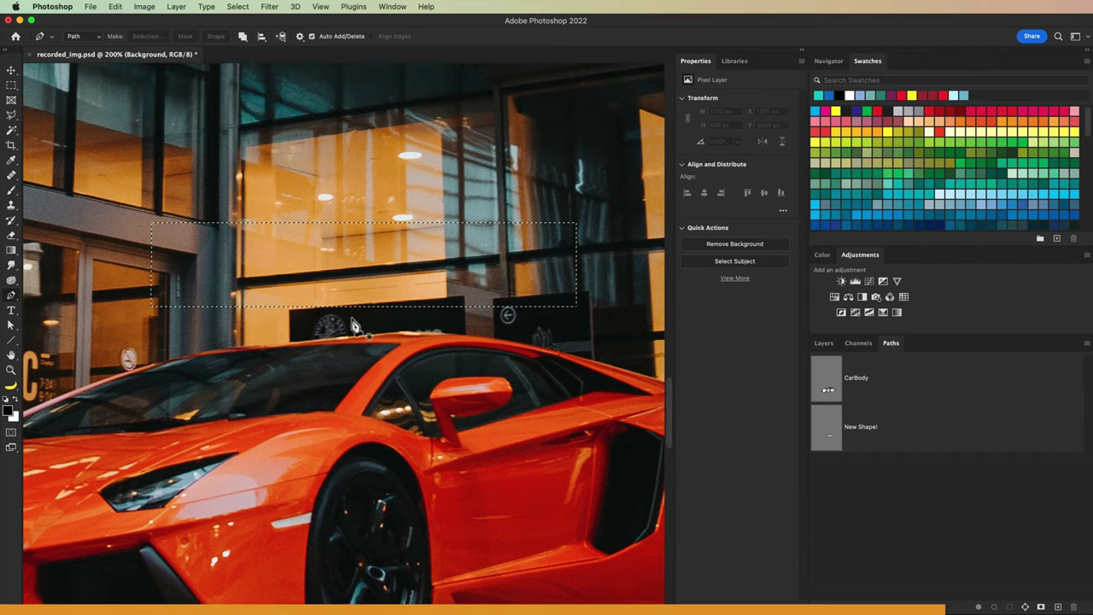
{"action": "key", "text": "ctrl+1"}
{"action": "left_click", "coordinate": [885, 389]}
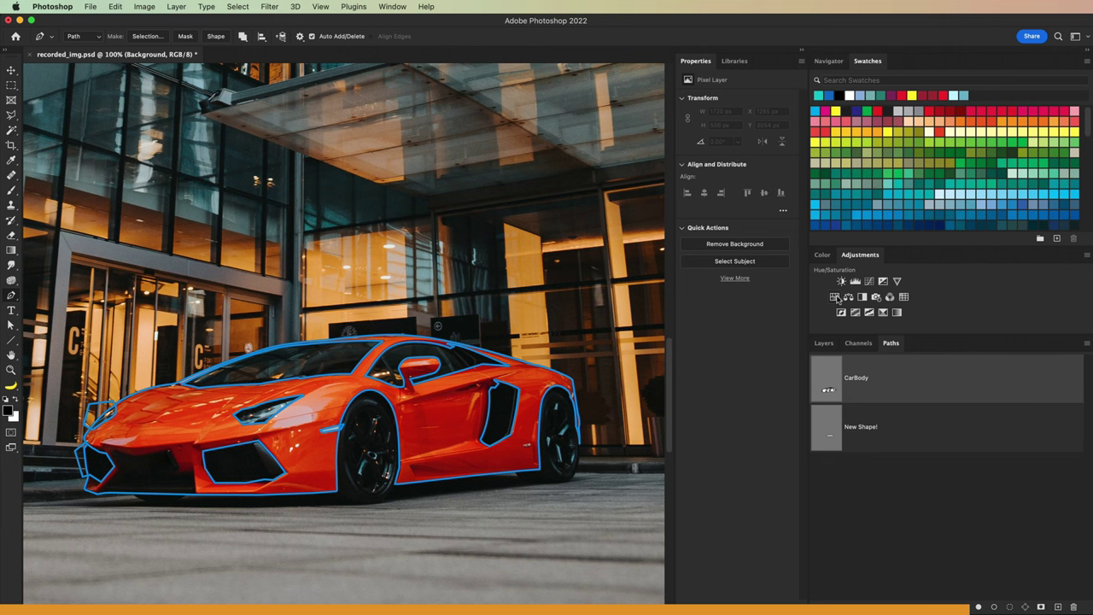
Add a CarBody-masked Hue/Saturation layer in Color mode, adjusting hue, saturation and lightness.
{"action": "left_click", "coordinate": [836, 296]}
{"action": "left_click_drag", "start_coordinate": [737, 141], "coordinate": [753, 142]}
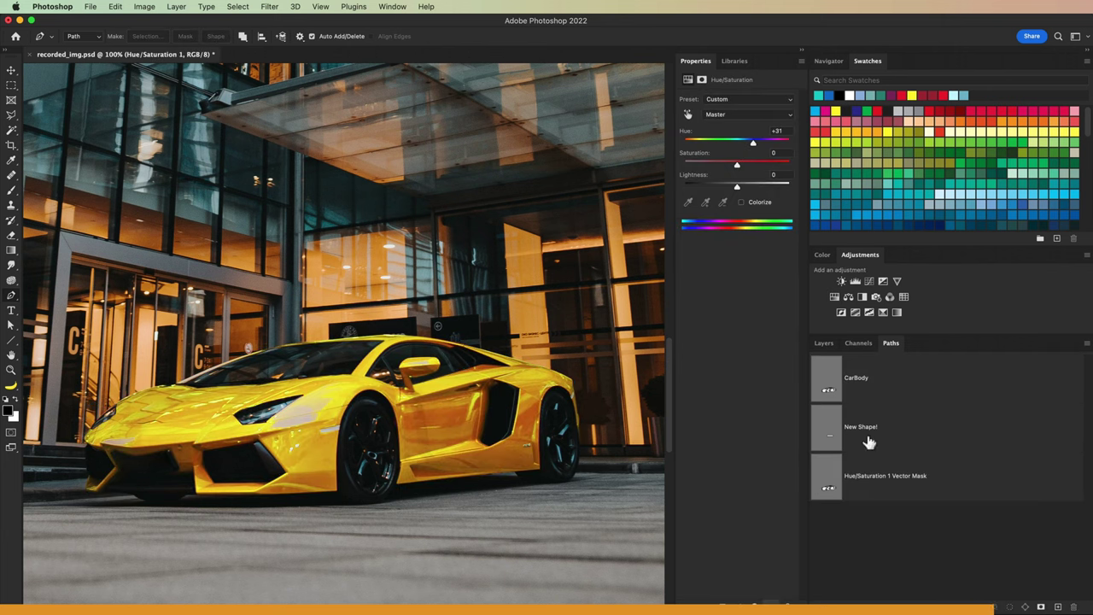
{"action": "key", "text": "F7"}
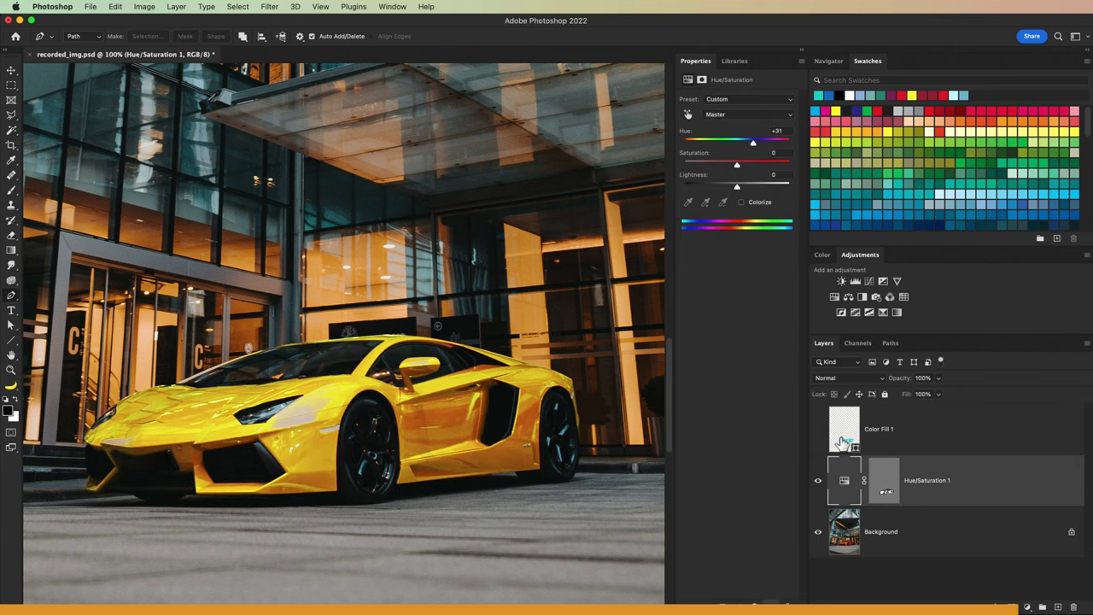
{"action": "left_click", "coordinate": [849, 377]}
{"action": "left_click", "coordinate": [842, 569]}
{"action": "left_click_drag", "start_coordinate": [757, 163], "coordinate": [723, 143]}
{"action": "left_click_drag", "start_coordinate": [738, 185], "coordinate": [760, 184]}
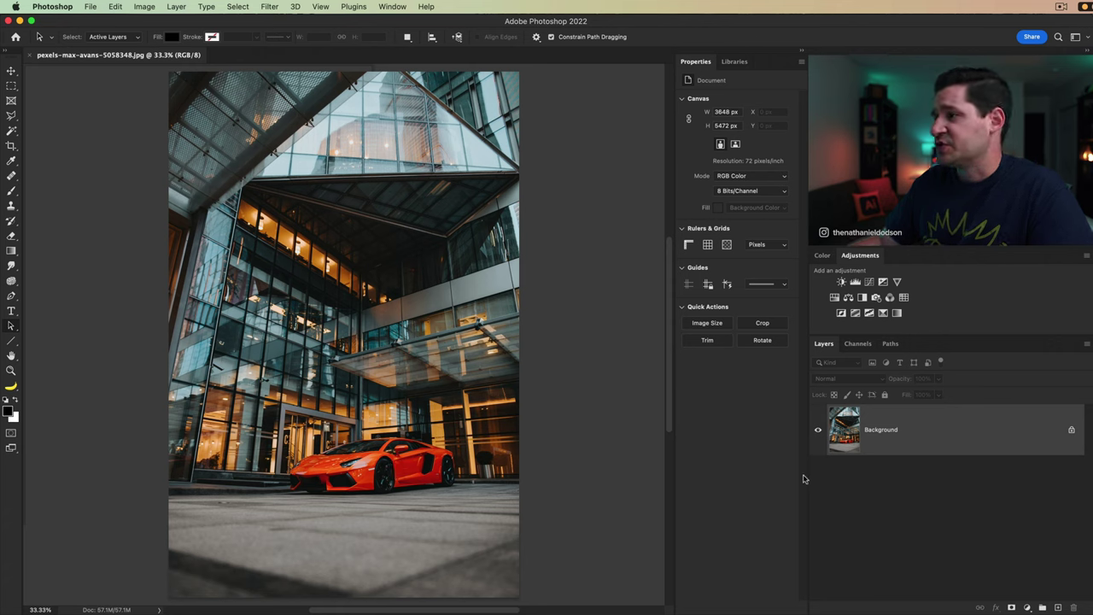
Frame the car at 100% and switch the Pen tool from Path to Shape mode.
{"action": "key", "text": "z"}
{"action": "left_click", "coordinate": [376, 478]}
{"action": "left_click_drag", "start_coordinate": [430, 426], "coordinate": [422, 324]}
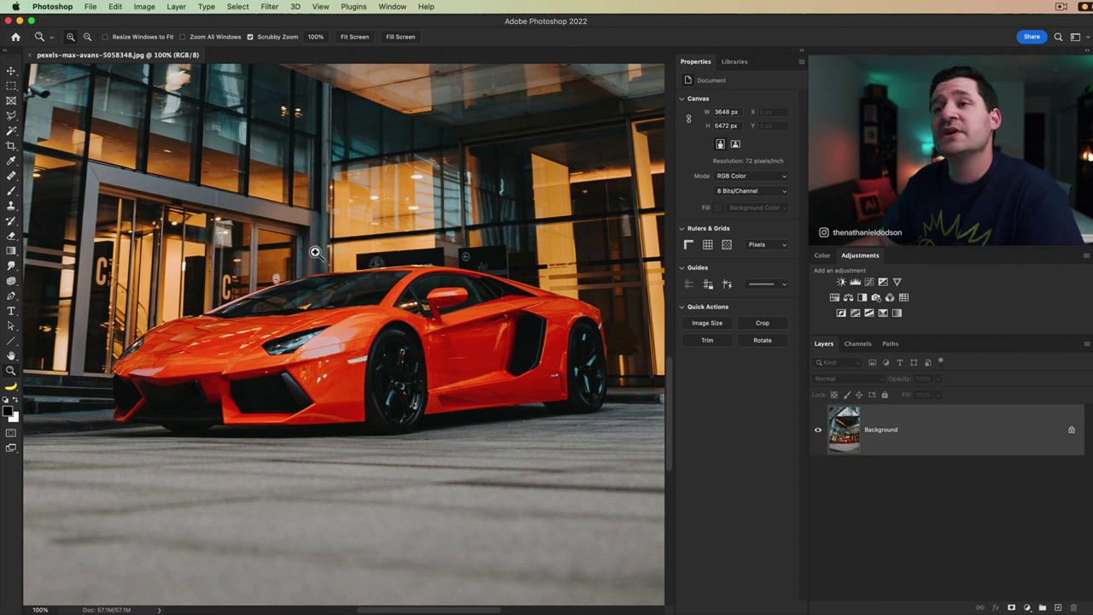
{"action": "left_click", "coordinate": [11, 296]}
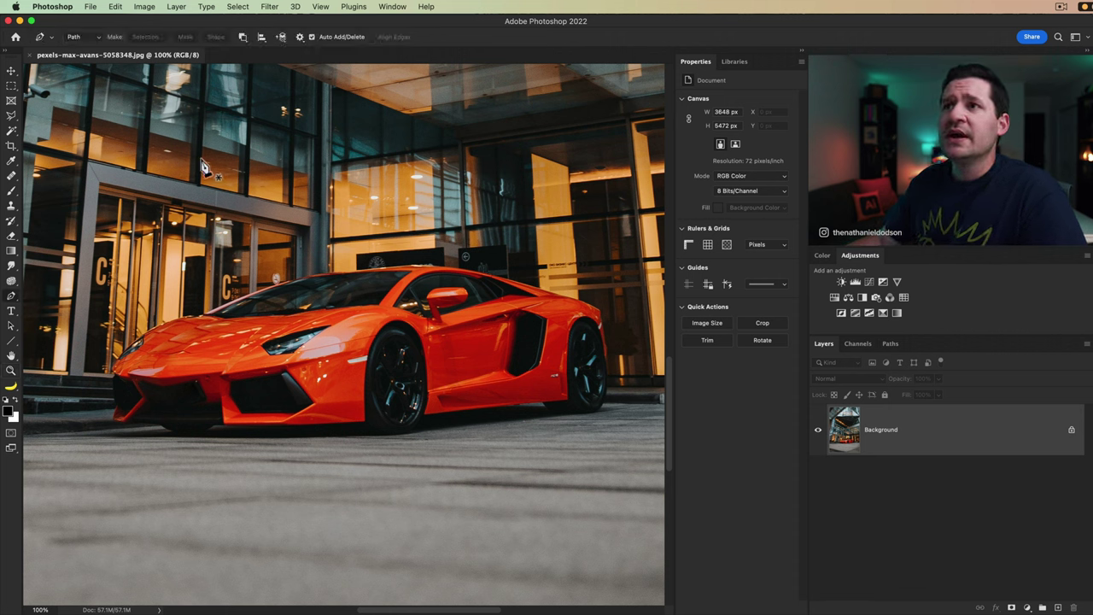
{"action": "left_click", "coordinate": [74, 37]}
{"action": "left_click", "coordinate": [77, 38]}
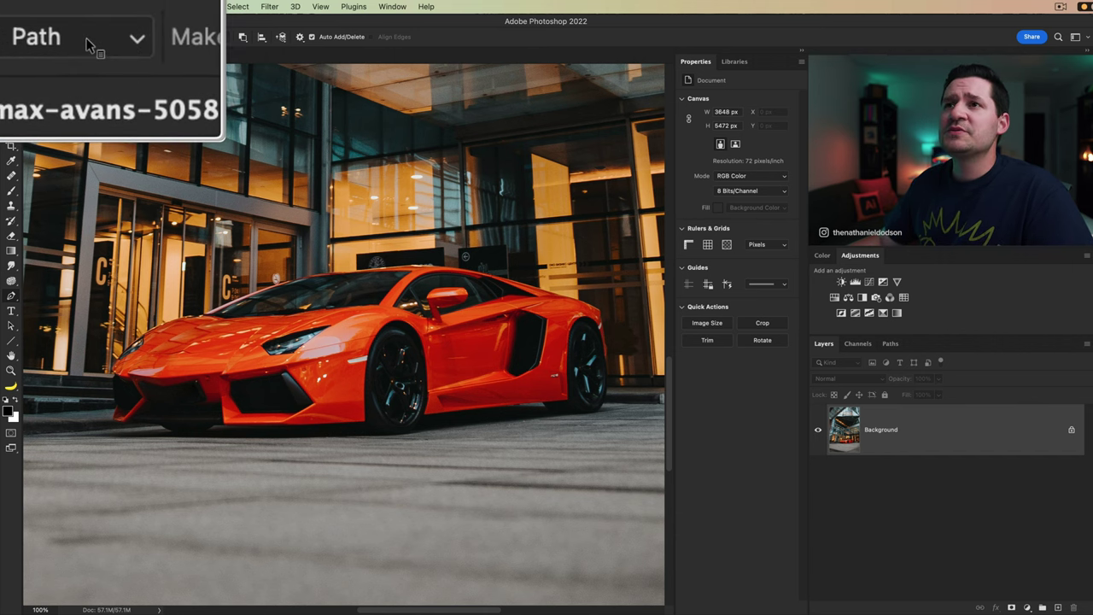
{"action": "left_click", "coordinate": [85, 38]}
{"action": "left_click", "coordinate": [86, 25]}
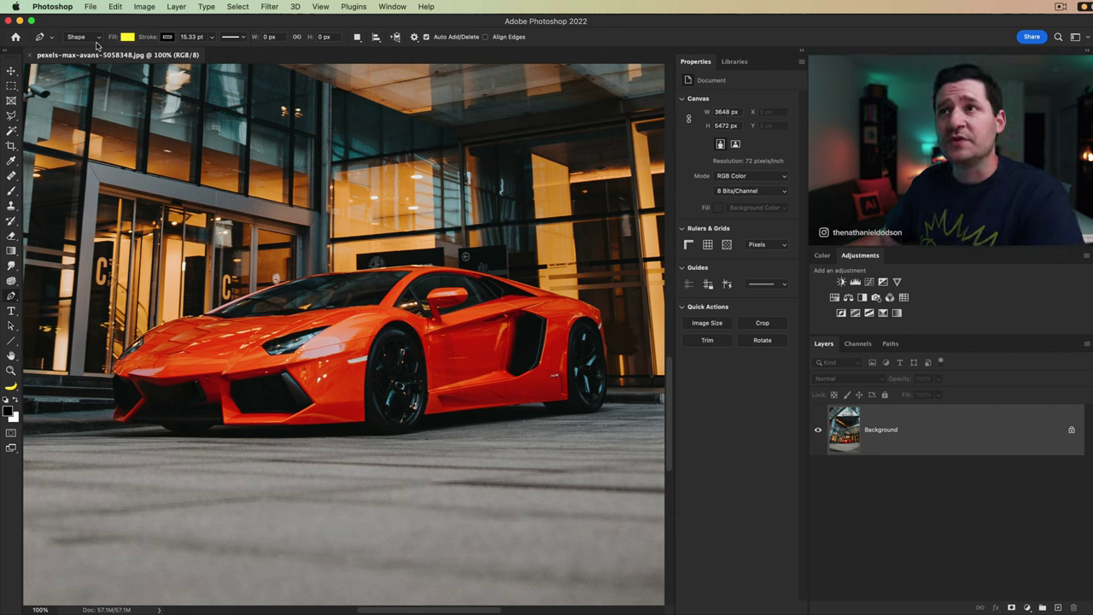
Return the Pen to Path mode with Combine Shapes, and bring up the gear Path Options.
{"action": "left_click", "coordinate": [98, 43]}
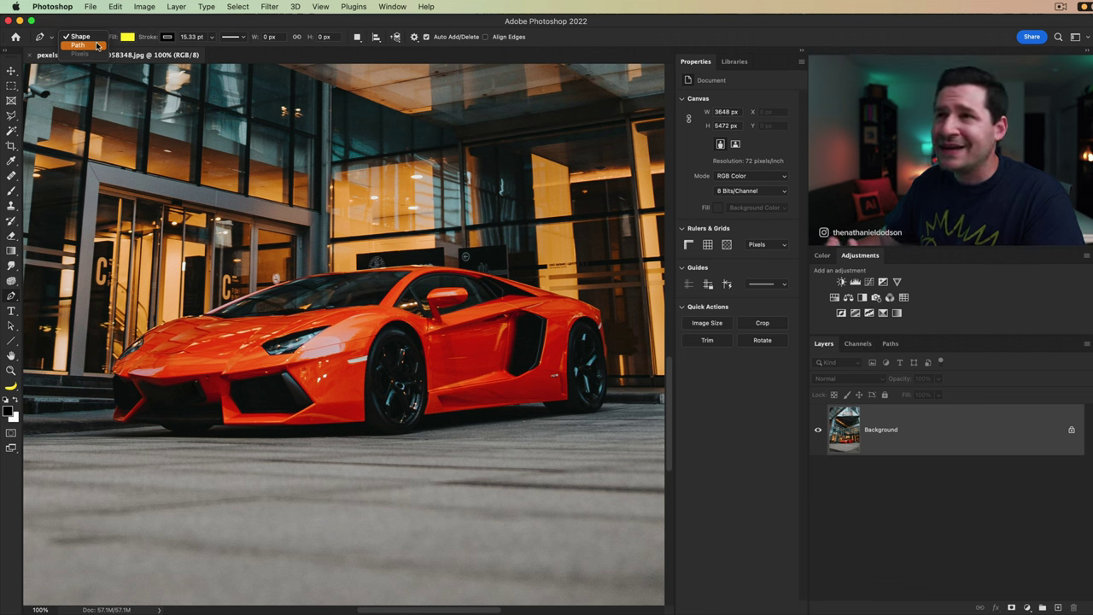
{"action": "left_click", "coordinate": [97, 47]}
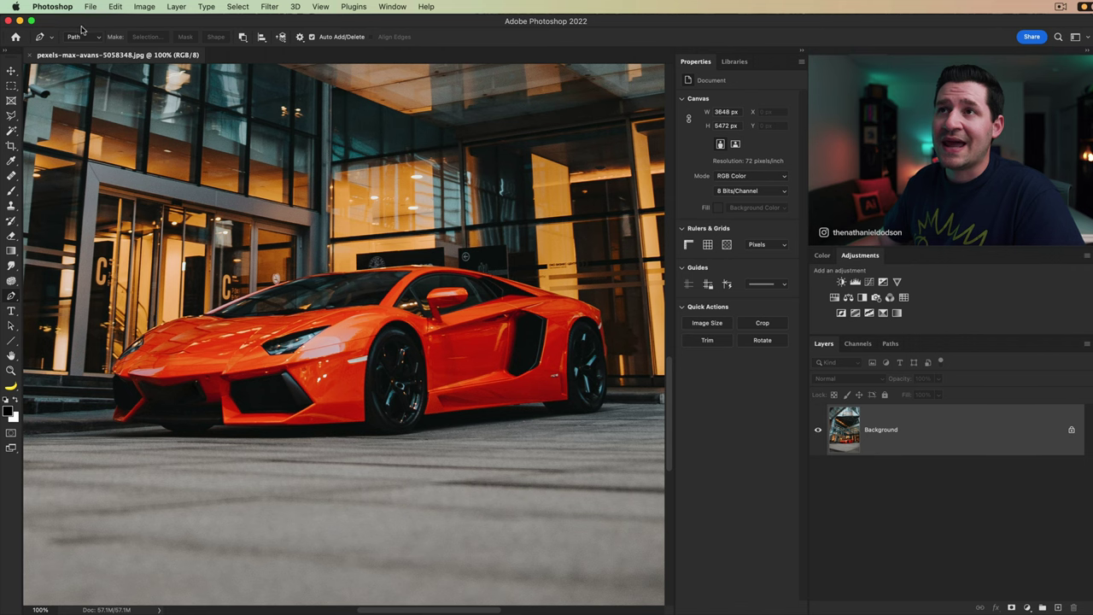
{"action": "left_click", "coordinate": [243, 38]}
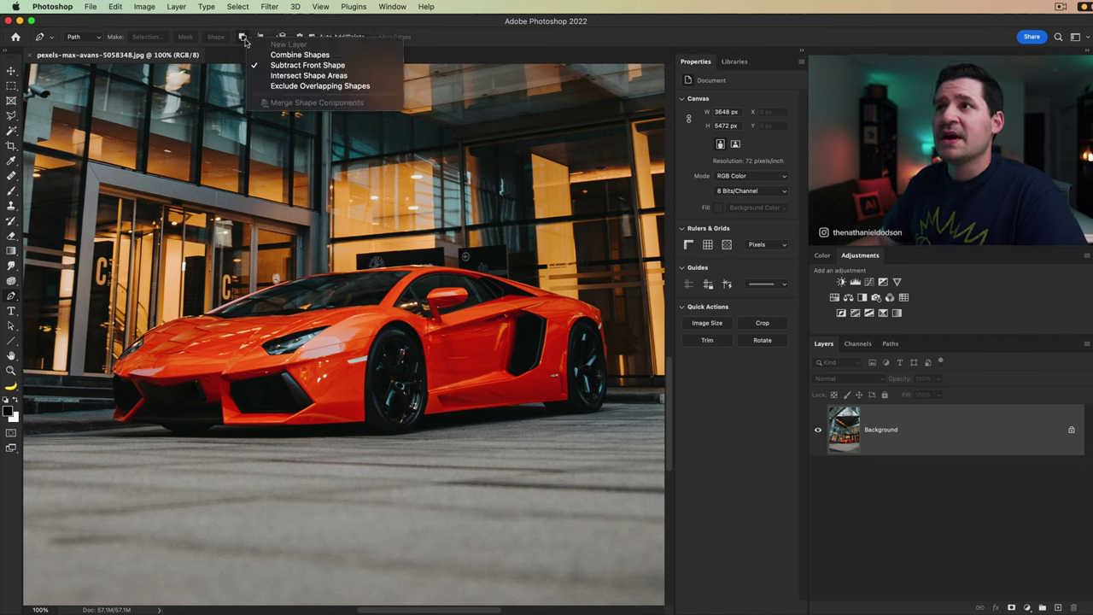
{"action": "left_click", "coordinate": [291, 55]}
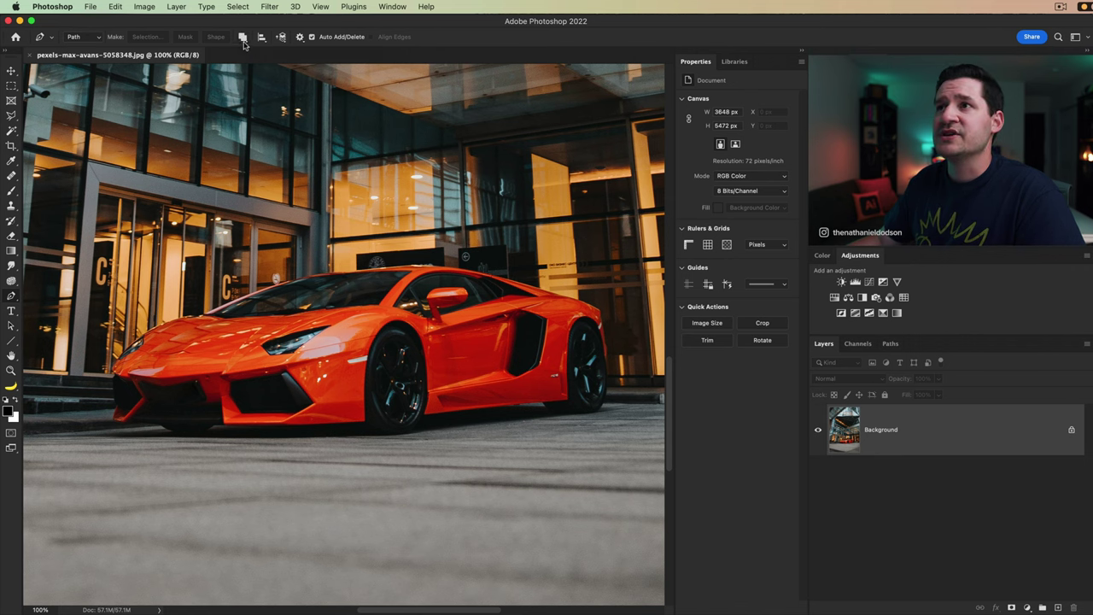
{"action": "left_click", "coordinate": [300, 38]}
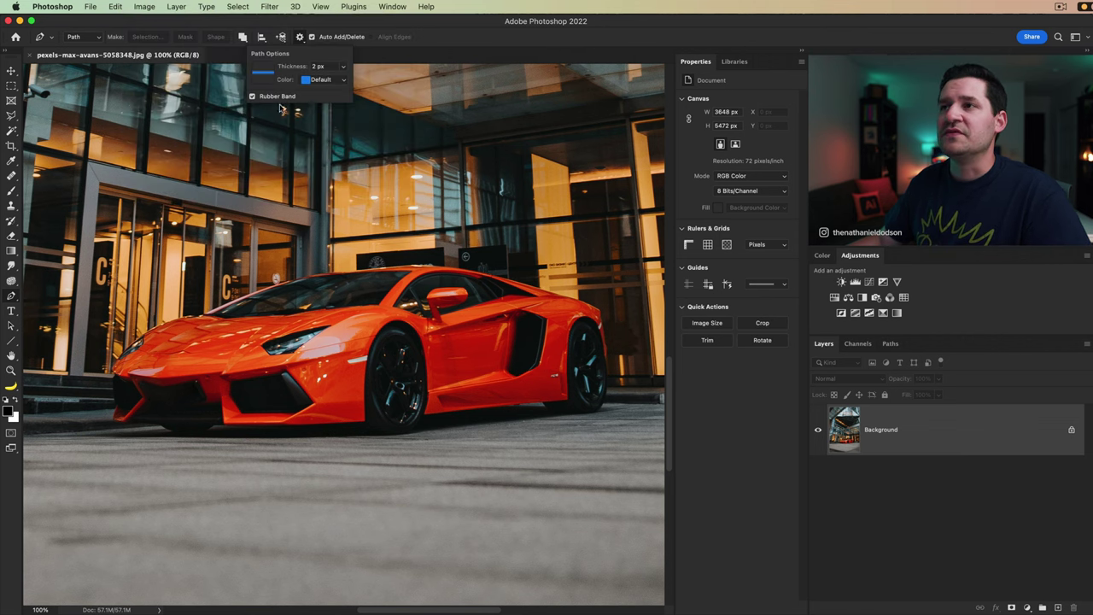
{"action": "left_click", "coordinate": [200, 278]}
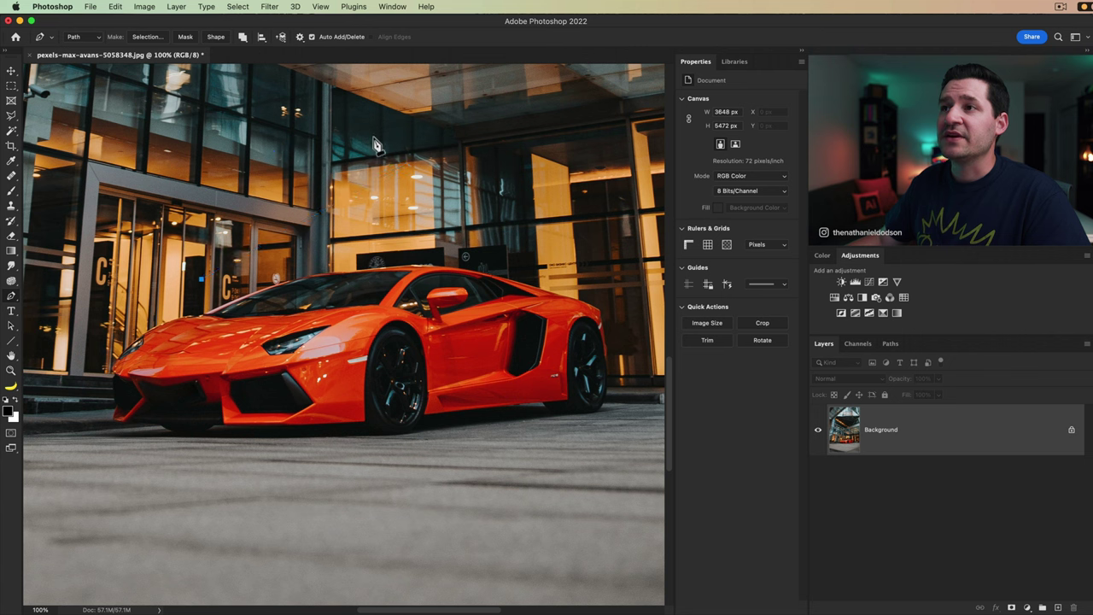
{"action": "left_click_drag", "start_coordinate": [470, 205], "coordinate": [629, 274]}
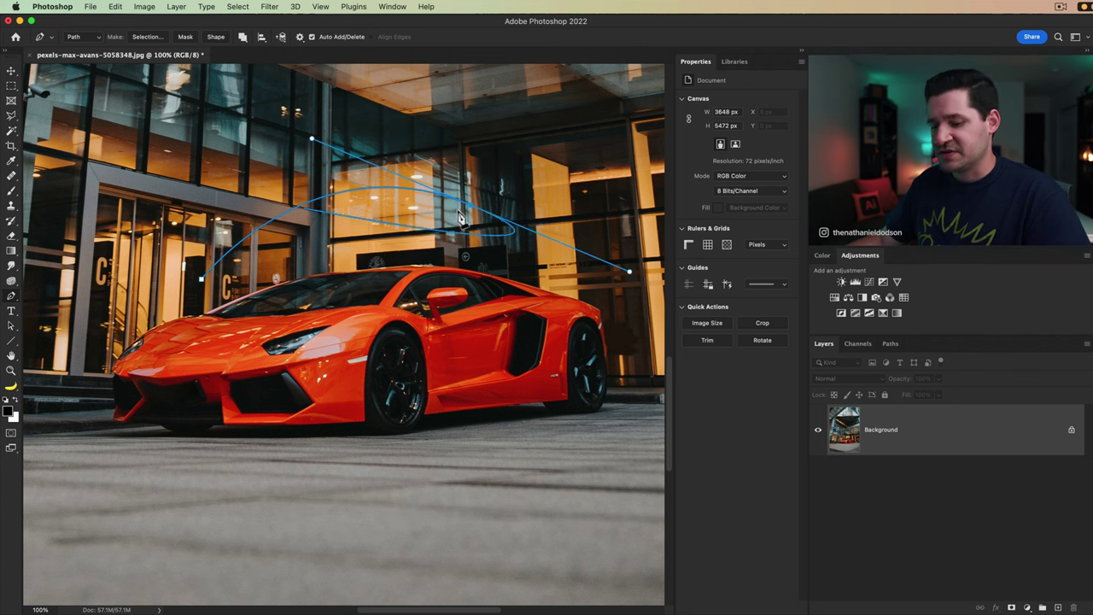
{"action": "key", "text": "super+z"}
{"action": "key", "text": "super+z"}
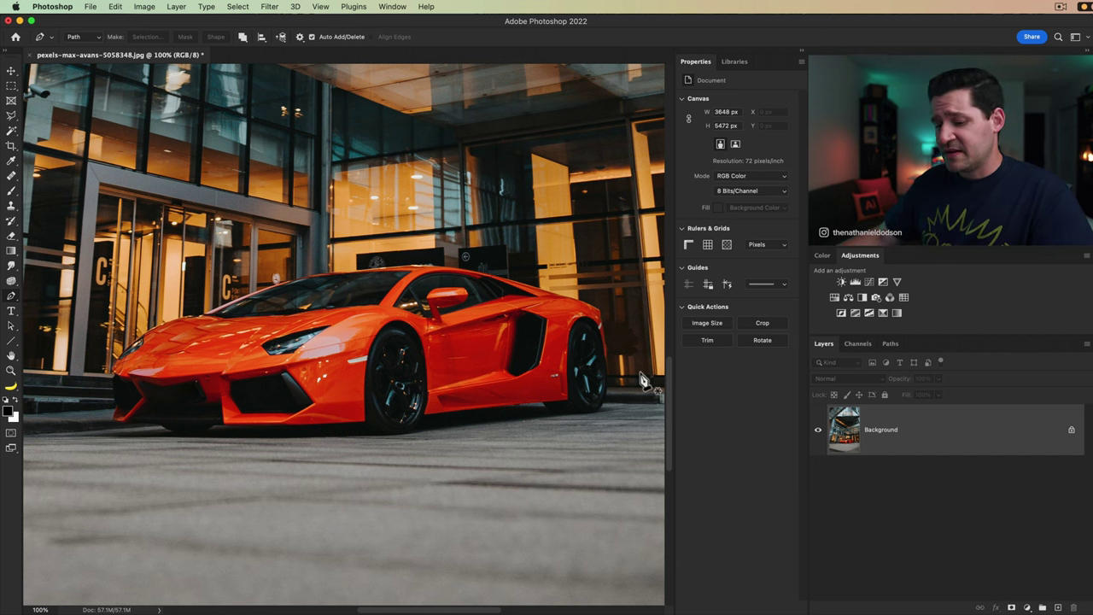
{"action": "left_click", "coordinate": [890, 344]}
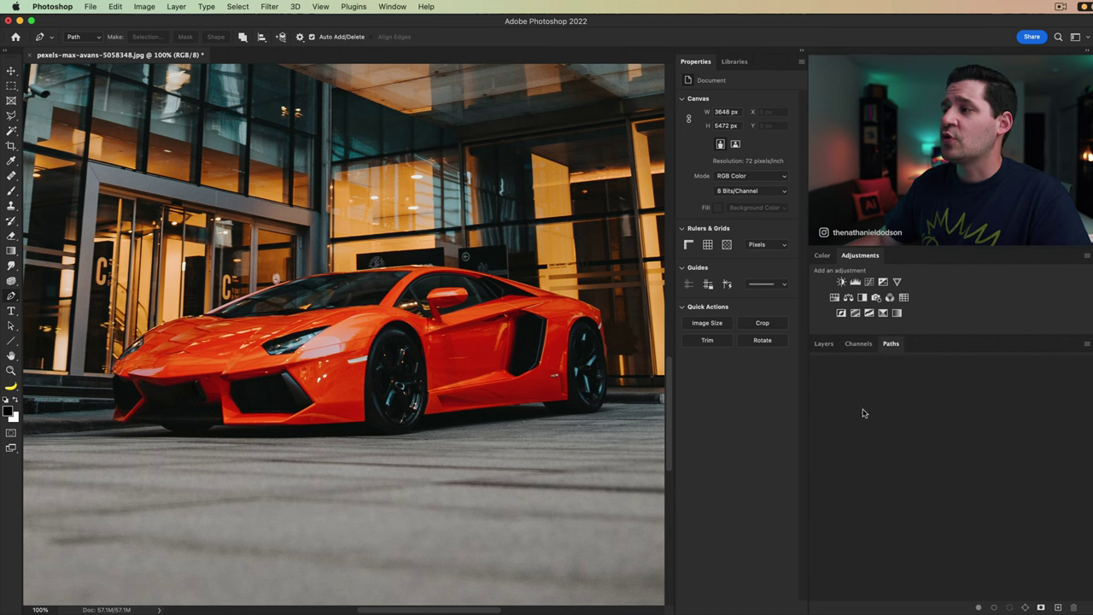
{"action": "left_click", "coordinate": [824, 344]}
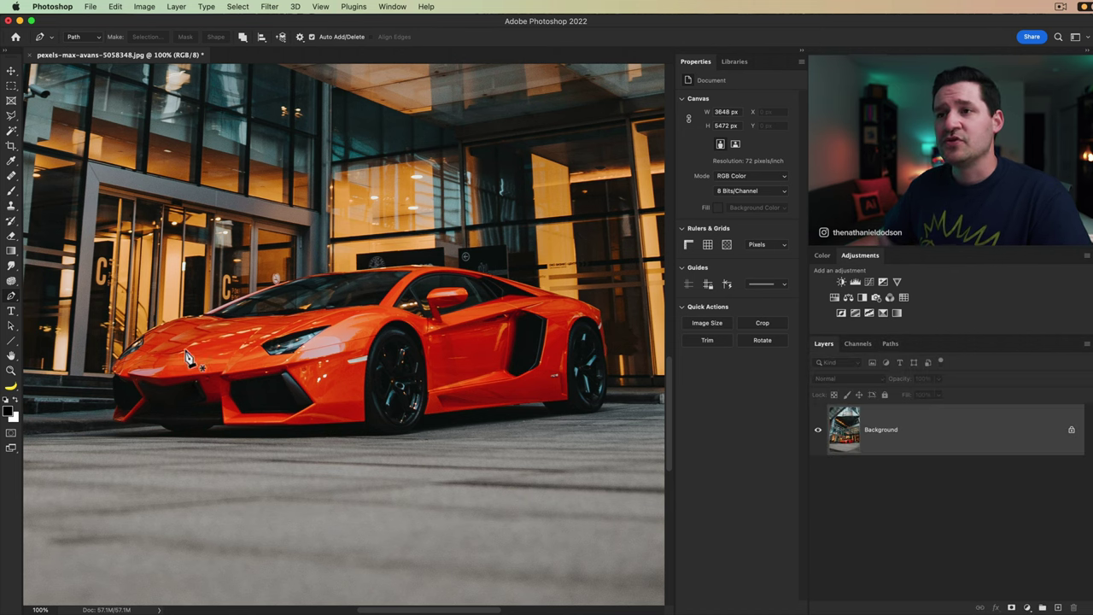
Zoom in on the car's nose and start the path with two anchors down its edge.
{"action": "key", "text": "z"}
{"action": "left_click", "coordinate": [176, 378]}
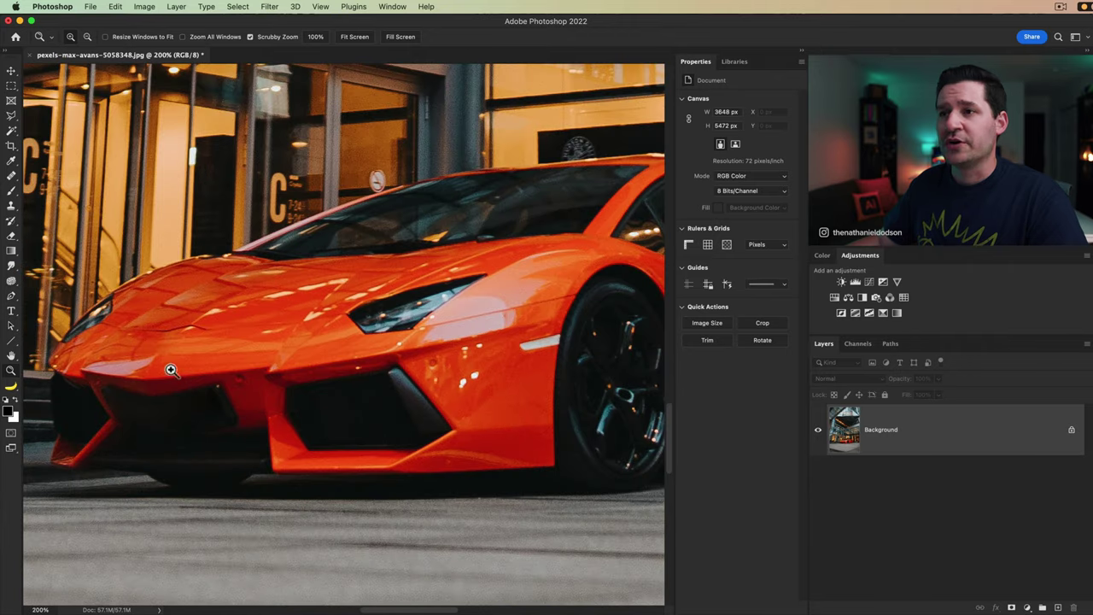
{"action": "left_click", "coordinate": [176, 378]}
{"action": "scroll", "coordinate": [365, 381], "scroll_direction": "left", "scroll_amount": 5}
{"action": "key", "text": "p"}
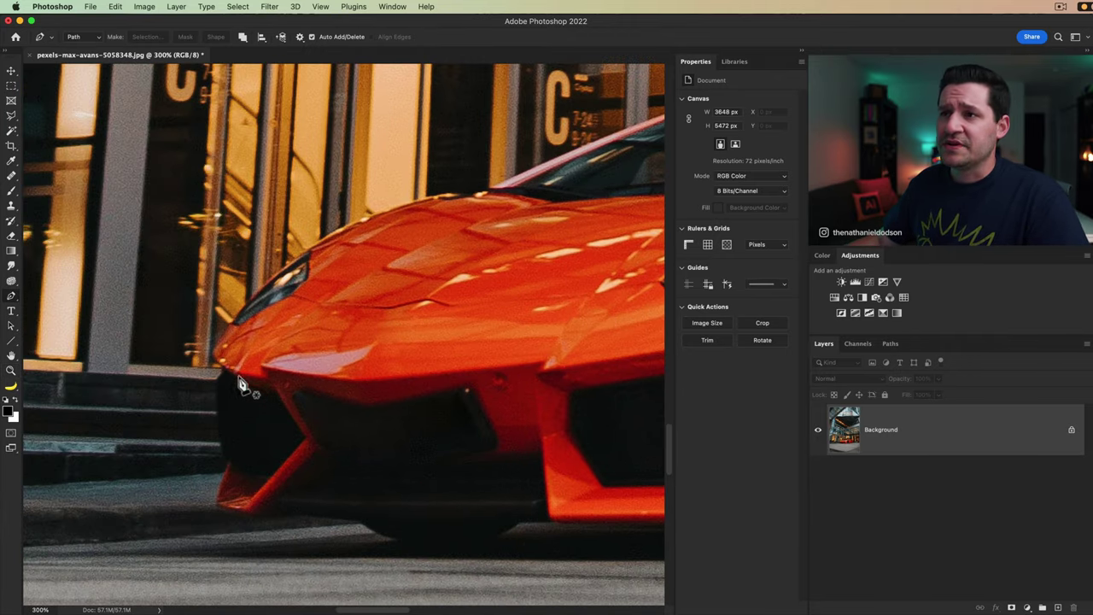
{"action": "key", "text": "z"}
{"action": "left_click", "coordinate": [225, 373]}
{"action": "left_click", "coordinate": [293, 363]}
{"action": "key", "text": "p"}
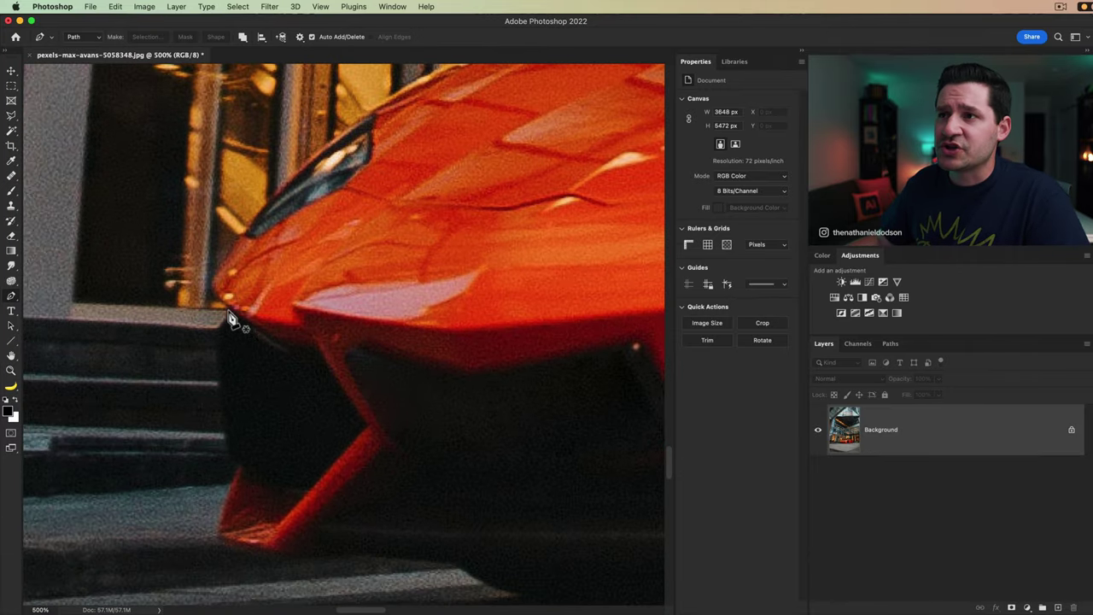
{"action": "left_click", "coordinate": [225, 307]}
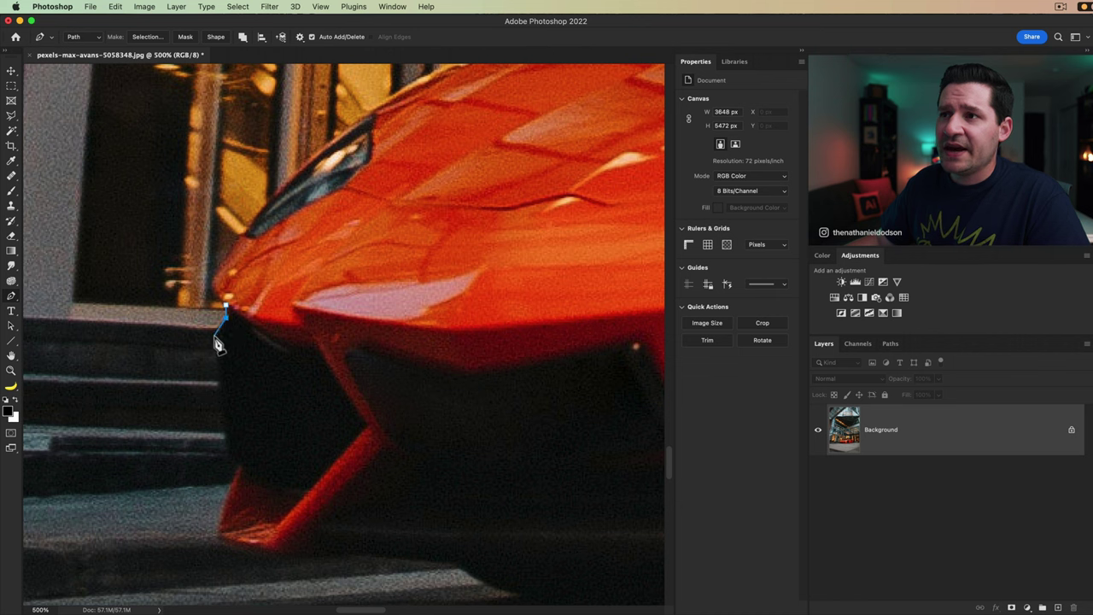
{"action": "left_click", "coordinate": [213, 334]}
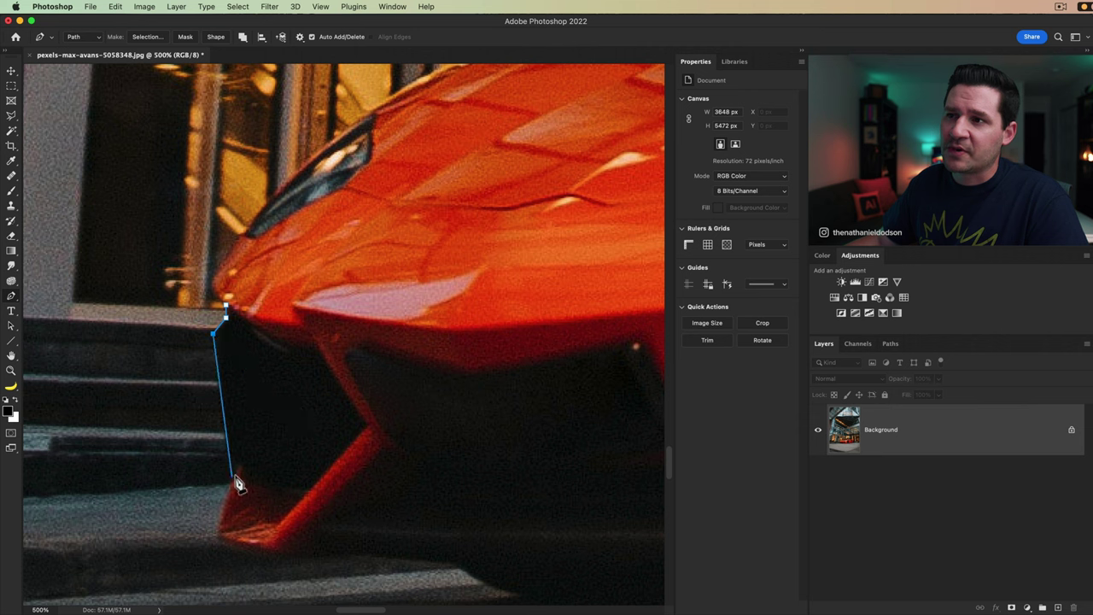
Continue the path down the bumper, breaking the corner handle, then along the spoiler's bottom.
{"action": "left_click_drag", "start_coordinate": [233, 470], "coordinate": [245, 503]}
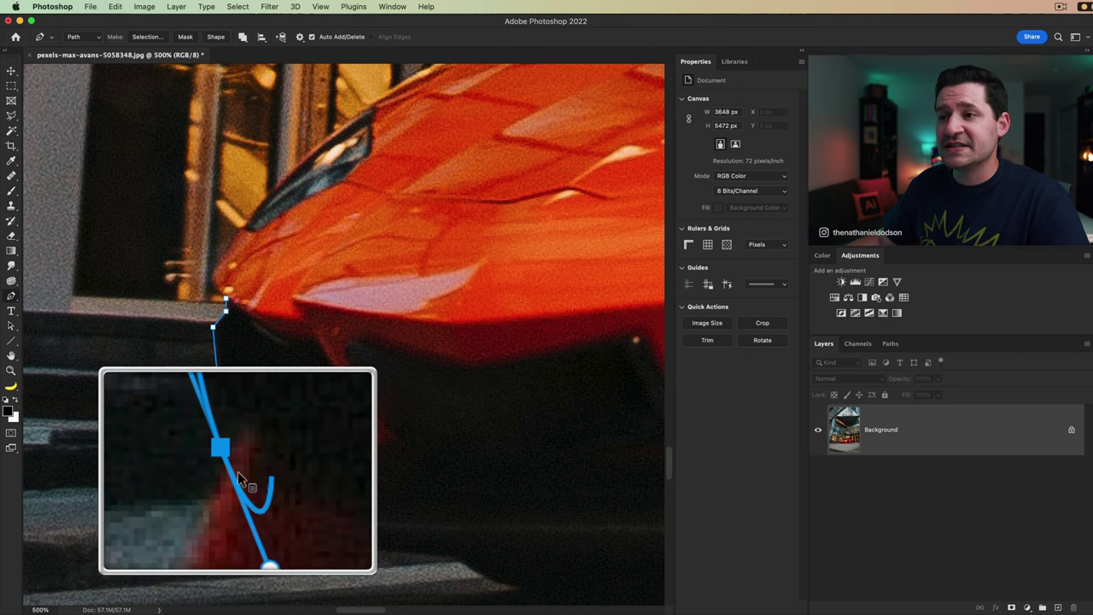
{"action": "left_click", "coordinate": [246, 497], "text": "alt"}
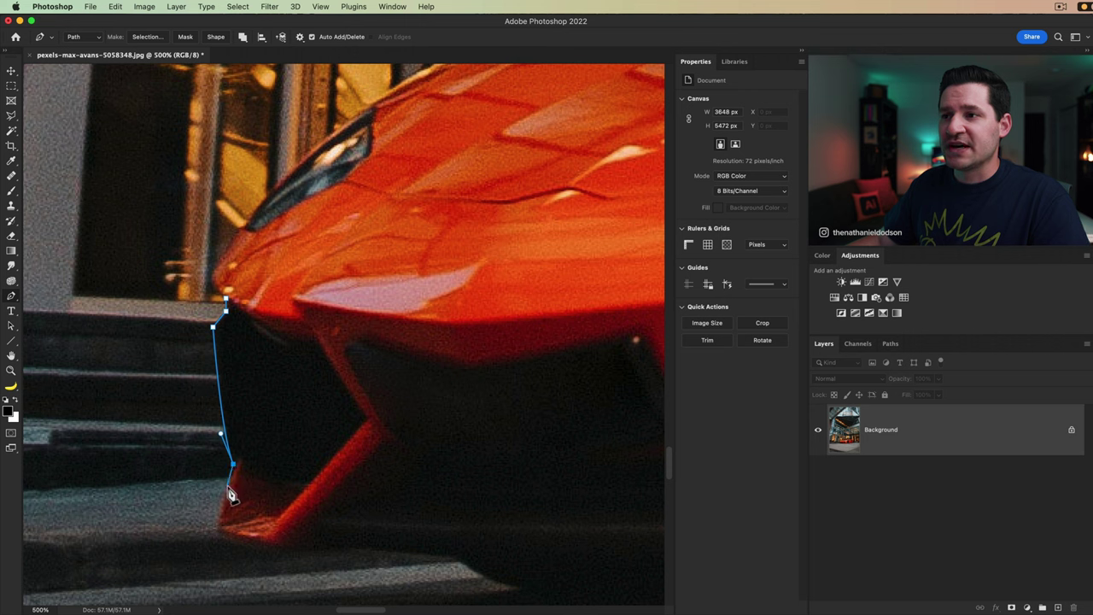
{"action": "left_click_drag", "start_coordinate": [230, 491], "coordinate": [228, 484]}
{"action": "left_click", "coordinate": [217, 531]}
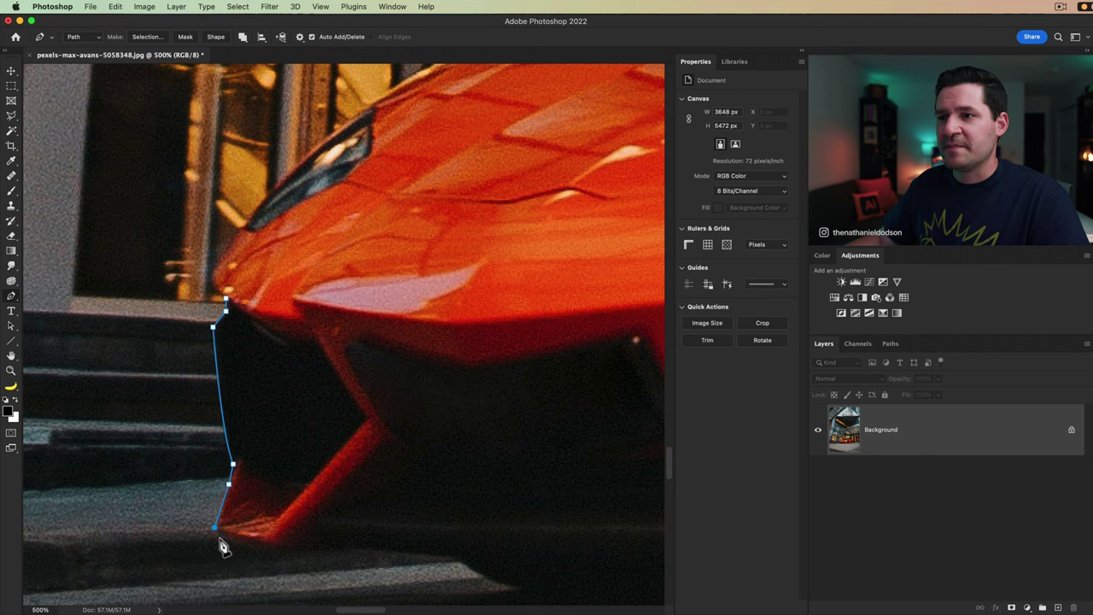
{"action": "left_click", "coordinate": [280, 557]}
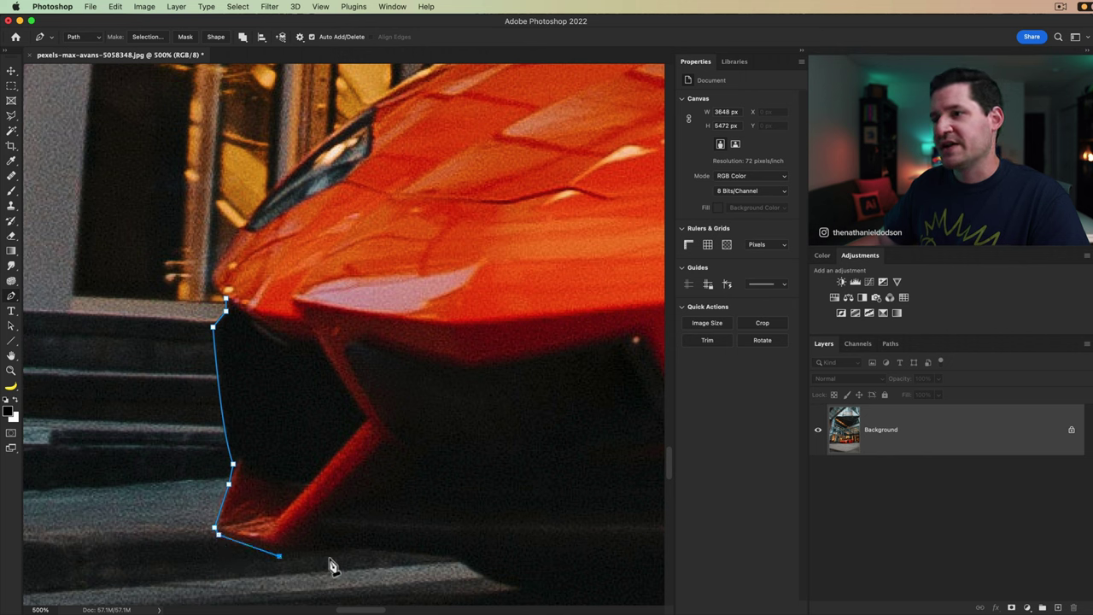
{"action": "left_click", "coordinate": [314, 552]}
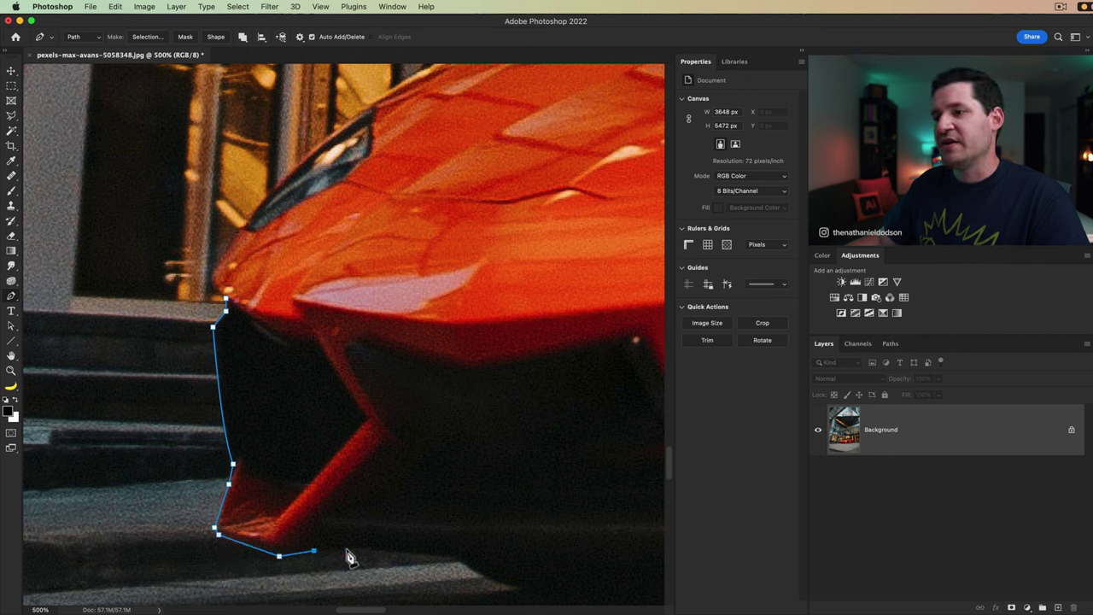
{"action": "left_click_drag", "start_coordinate": [525, 573], "coordinate": [252, 456]}
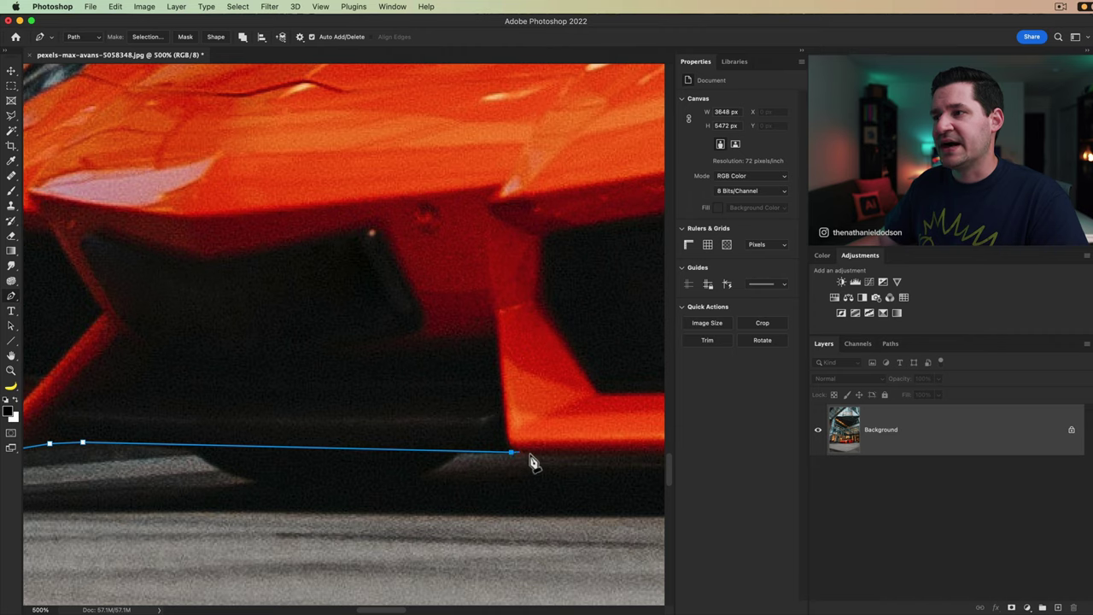
Add anchors along the bumper and lower body edge to where it meets the front wheel.
{"action": "scroll", "coordinate": [351, 453], "scroll_direction": "right", "scroll_amount": 5}
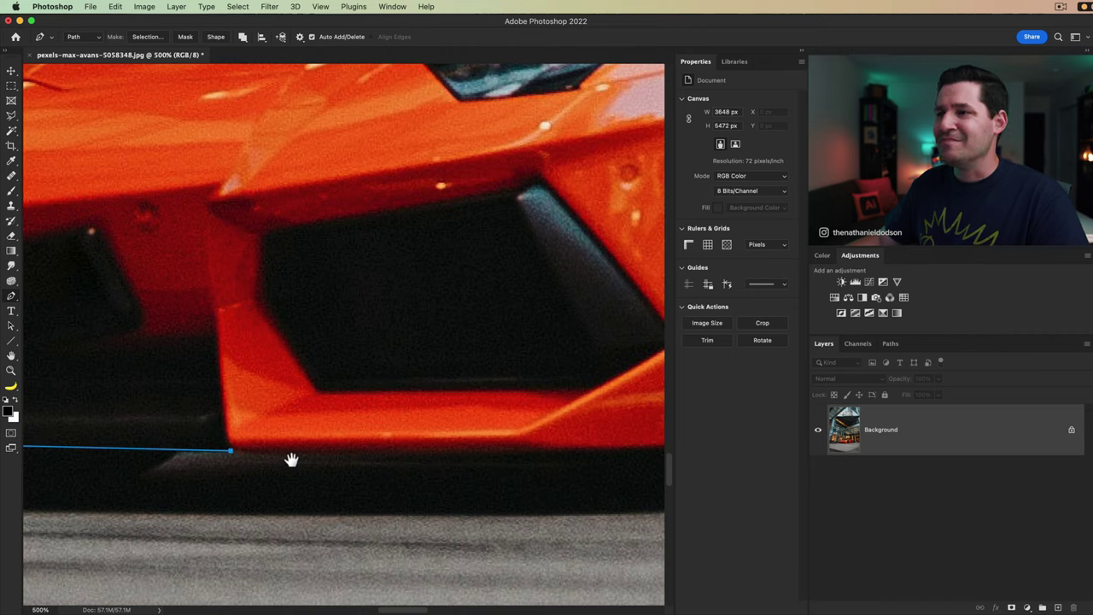
{"action": "left_click", "coordinate": [542, 454]}
{"action": "scroll", "coordinate": [365, 462], "scroll_direction": "right", "scroll_amount": 5}
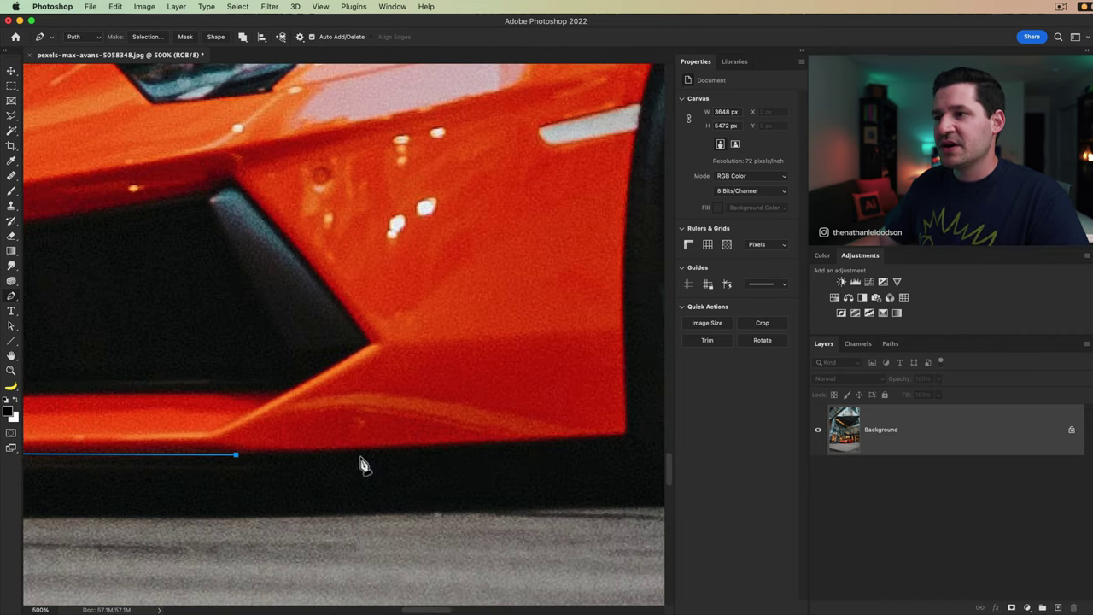
{"action": "left_click", "coordinate": [507, 445]}
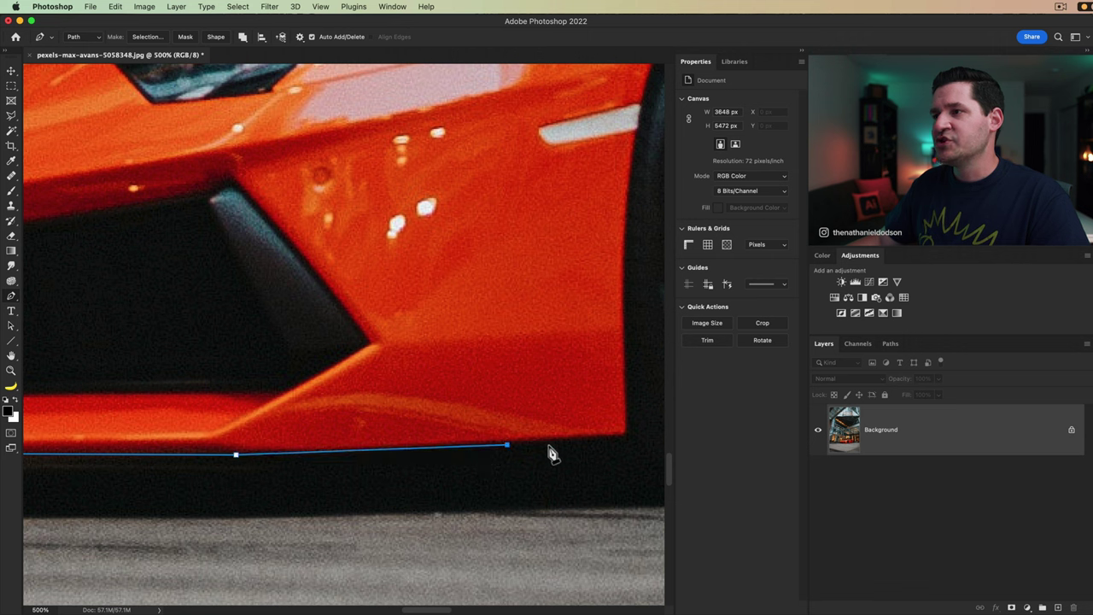
{"action": "left_click", "coordinate": [625, 438]}
{"action": "scroll", "coordinate": [478, 410], "scroll_direction": "right", "scroll_amount": 10}
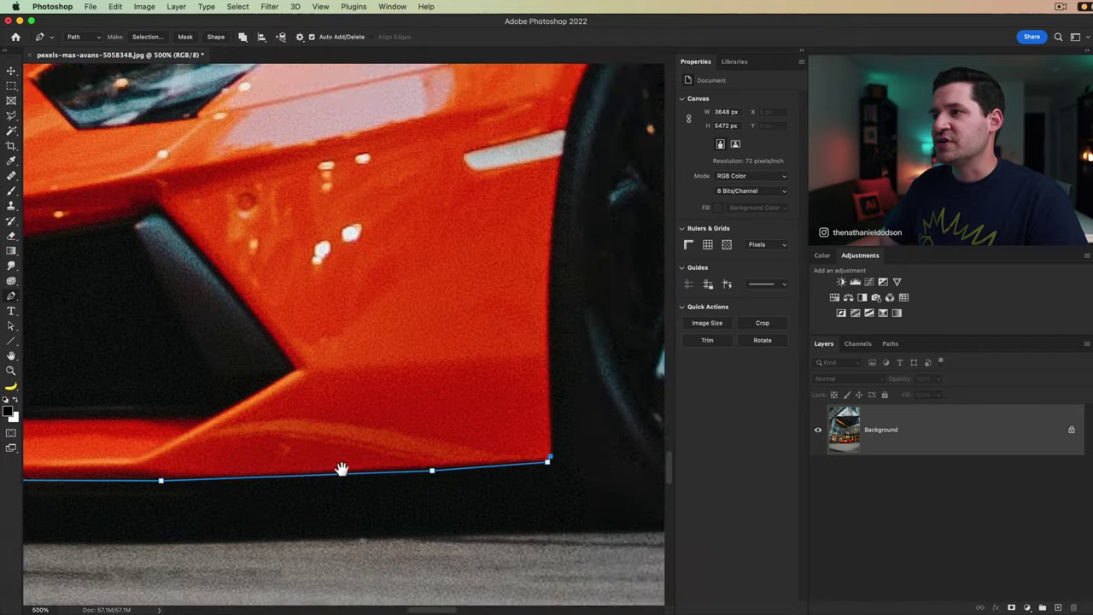
{"action": "scroll", "coordinate": [359, 444], "scroll_direction": "up", "scroll_amount": 4}
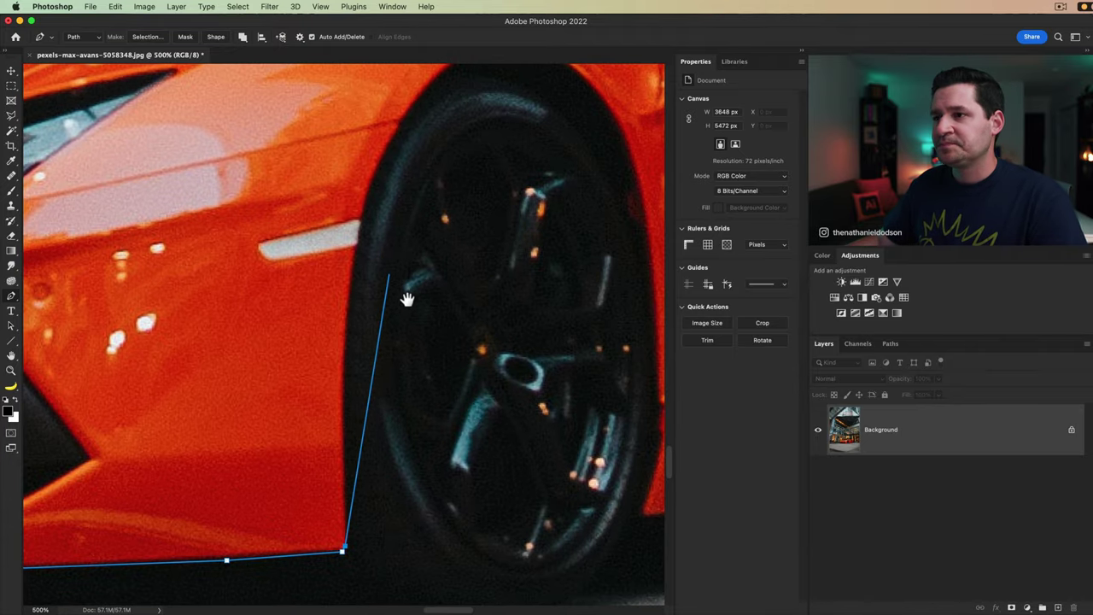
{"action": "left_click_drag", "start_coordinate": [408, 298], "coordinate": [296, 245]}
{"action": "scroll", "coordinate": [297, 244], "scroll_direction": "down", "scroll_amount": 2}
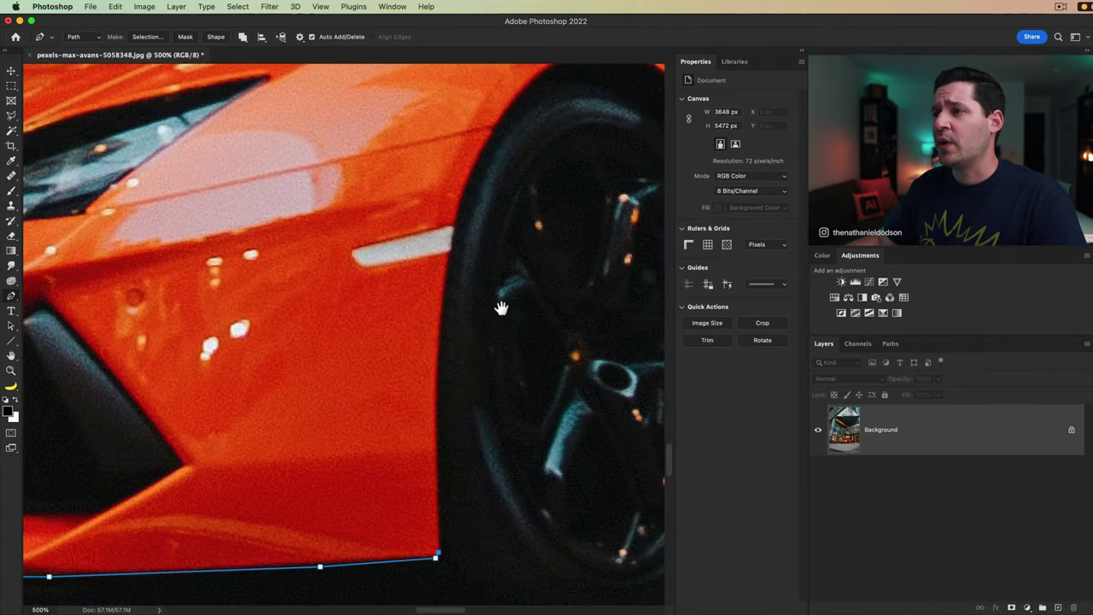
{"action": "scroll", "coordinate": [512, 307], "scroll_direction": "down", "scroll_amount": 3}
{"action": "scroll", "coordinate": [512, 308], "scroll_direction": "right", "scroll_amount": 2}
{"action": "scroll", "coordinate": [512, 307], "scroll_direction": "right", "scroll_amount": 5}
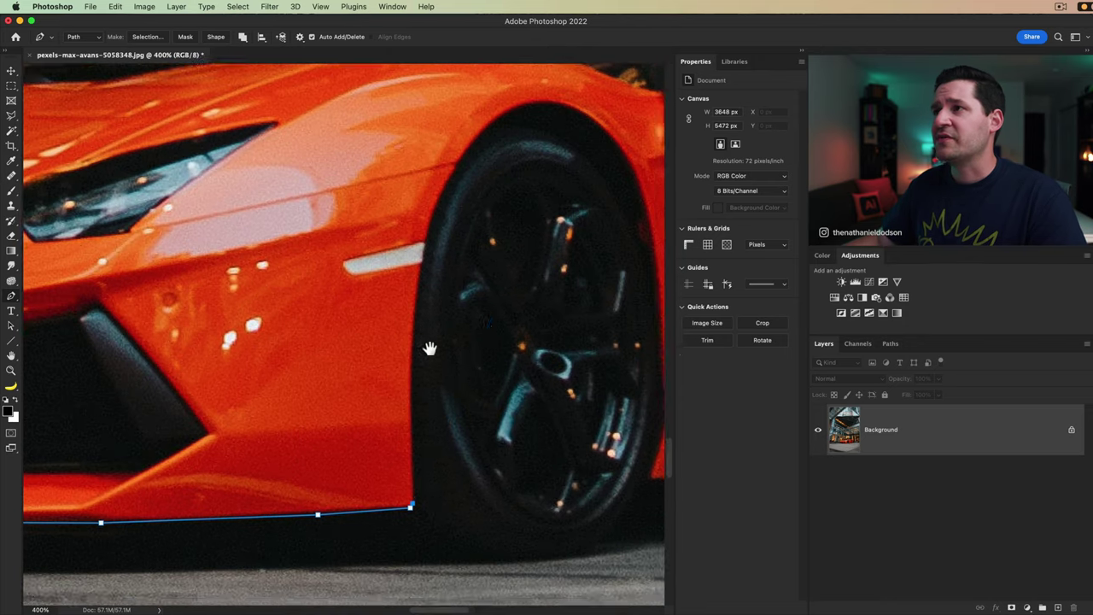
{"action": "scroll", "coordinate": [430, 349], "scroll_direction": "up", "scroll_amount": 3}
{"action": "scroll", "coordinate": [407, 338], "scroll_direction": "down", "scroll_amount": 3}
{"action": "scroll", "coordinate": [408, 337], "scroll_direction": "right", "scroll_amount": 1}
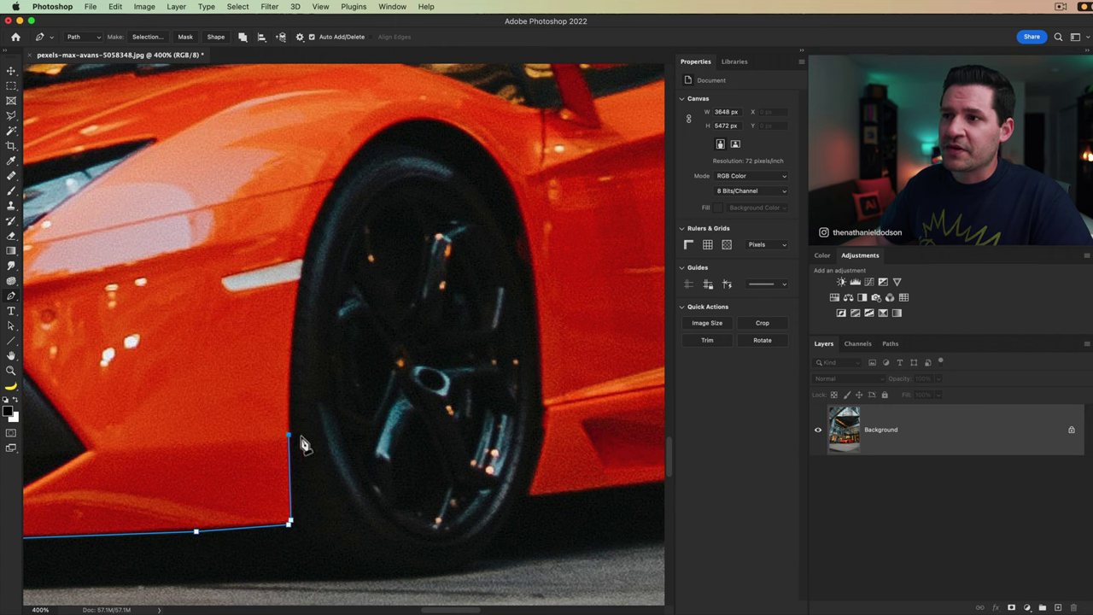
Add a point beside the front wheel and a curved anchor up the arch edge.
{"action": "left_click", "coordinate": [288, 434]}
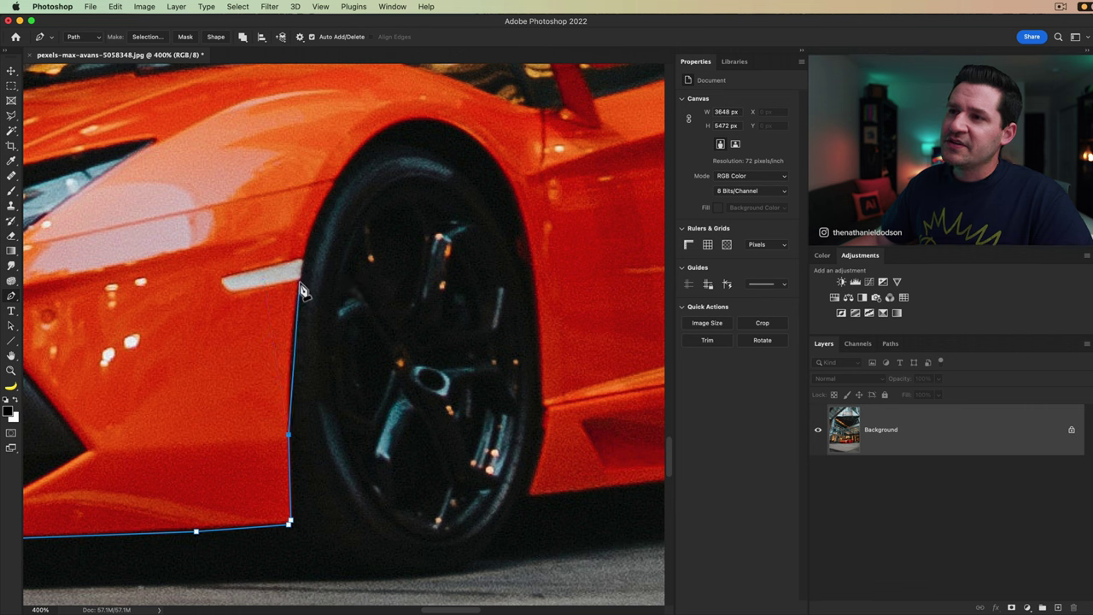
{"action": "left_click_drag", "start_coordinate": [299, 283], "coordinate": [316, 208]}
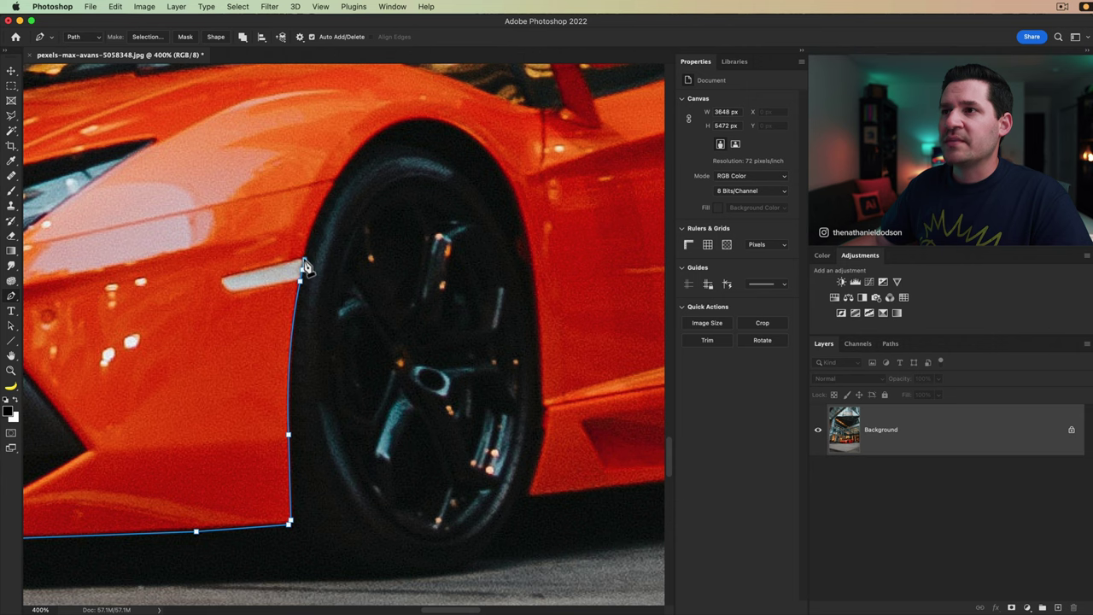
{"action": "key", "text": "super+plus"}
{"action": "key", "text": "super+plus"}
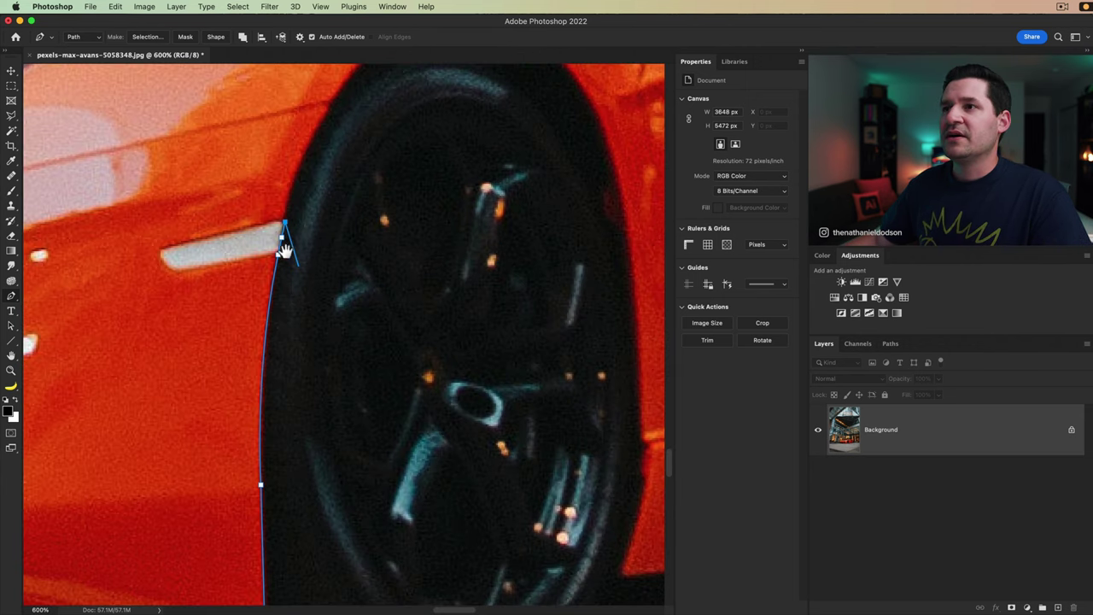
{"action": "scroll", "coordinate": [371, 341], "scroll_direction": "up", "scroll_amount": 3}
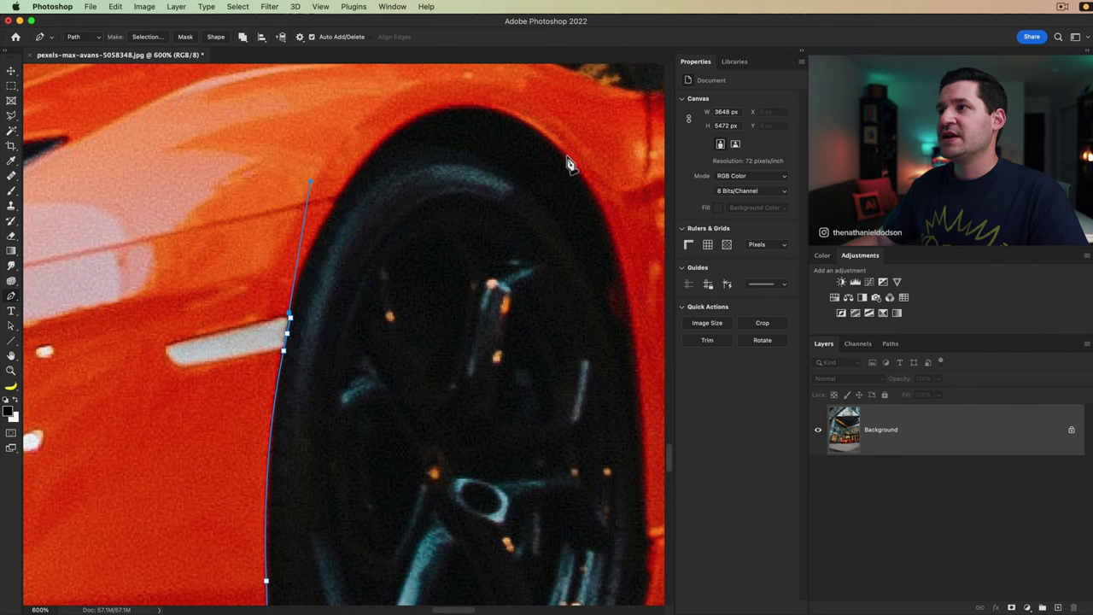
Drag smooth anchors over the front wheel arch top and down its rear edge to the tyre base.
{"action": "left_click_drag", "start_coordinate": [561, 152], "coordinate": [580, 272]}
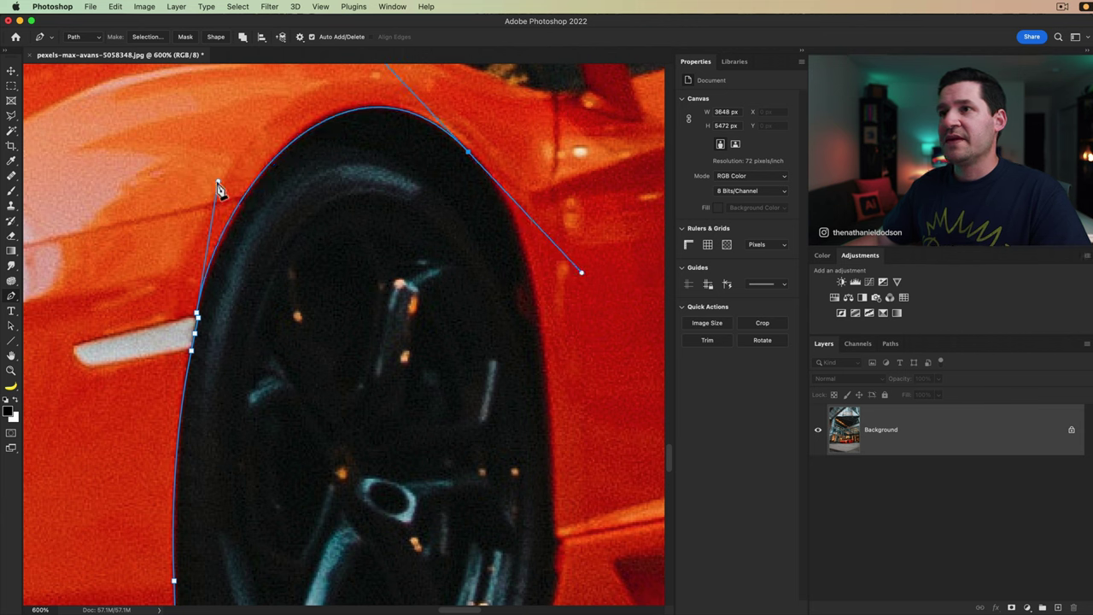
{"action": "mouse_move", "coordinate": [217, 182]}
{"action": "left_mouse_down"}
{"action": "mouse_move", "coordinate": [244, 186]}
{"action": "mouse_move", "coordinate": [216, 182]}
{"action": "mouse_move", "coordinate": [231, 175]}
{"action": "left_mouse_up"}
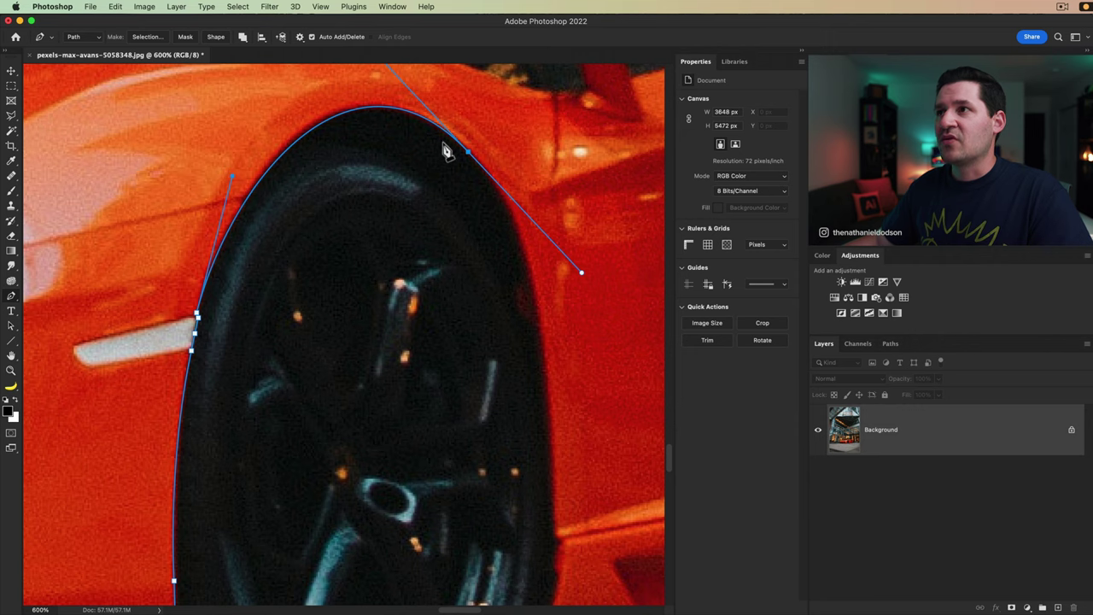
{"action": "scroll", "coordinate": [444, 147], "scroll_direction": "up", "scroll_amount": 5}
{"action": "left_click_drag", "start_coordinate": [373, 192], "coordinate": [365, 191]}
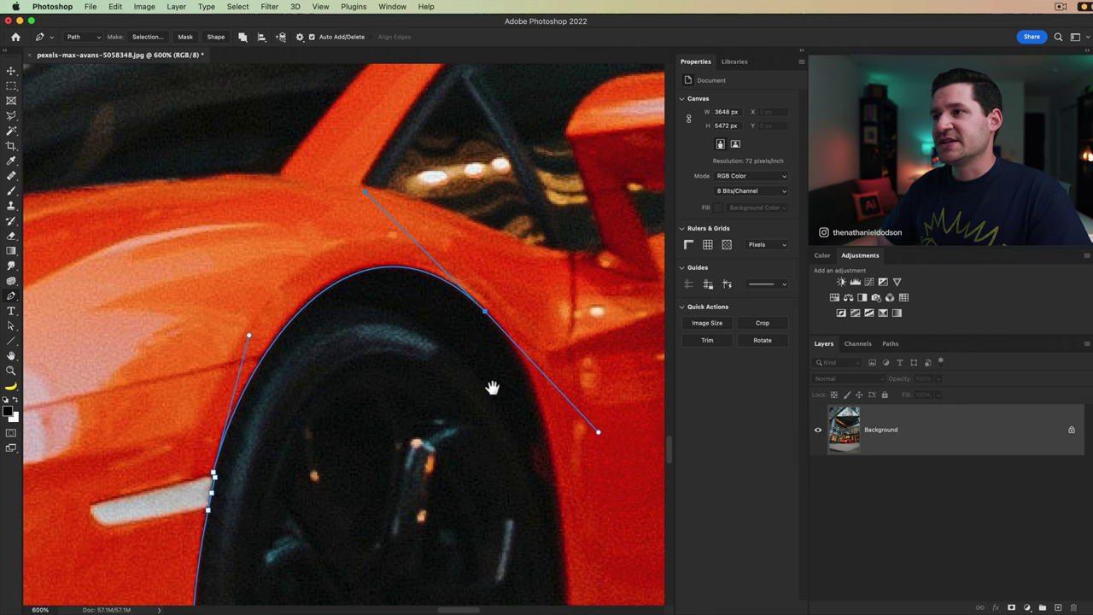
{"action": "left_click_drag", "start_coordinate": [492, 385], "coordinate": [379, 213]}
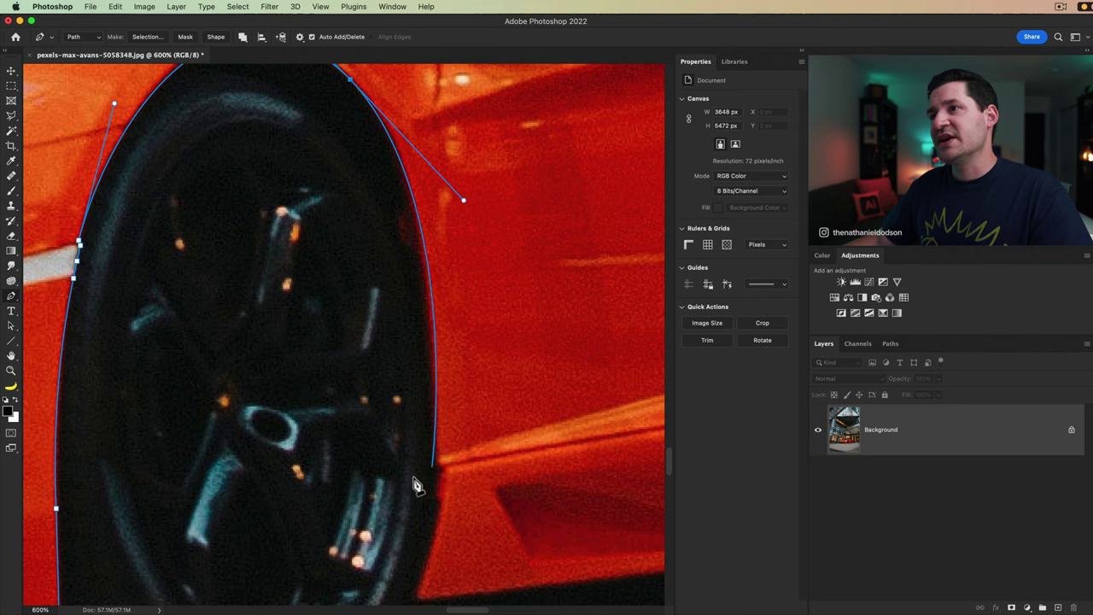
{"action": "scroll", "coordinate": [415, 485], "scroll_direction": "up", "scroll_amount": 3}
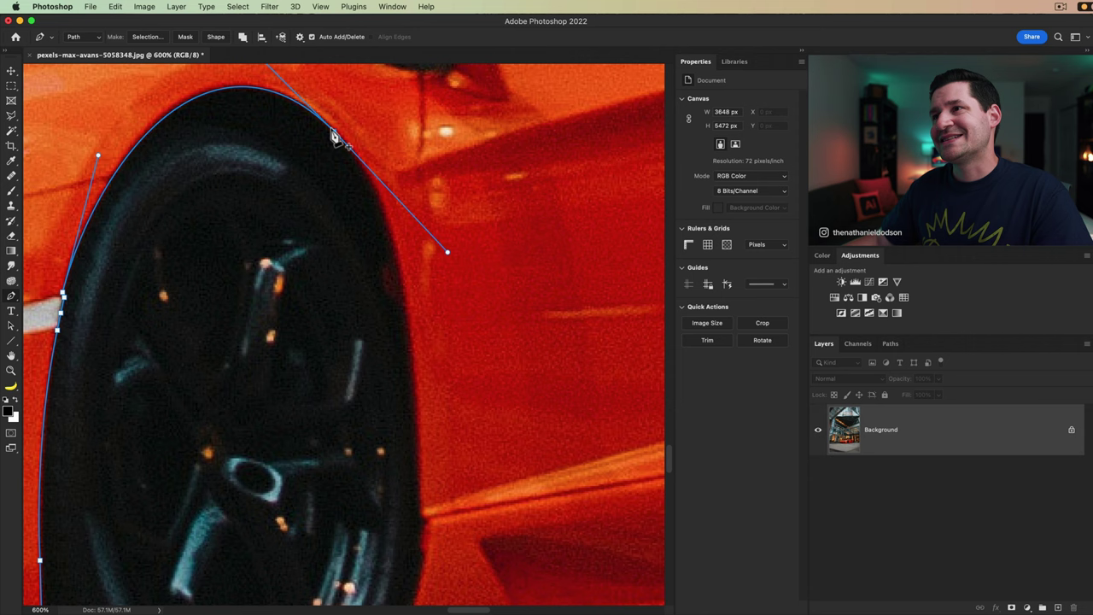
{"action": "left_click_drag", "start_coordinate": [447, 256], "coordinate": [406, 209]}
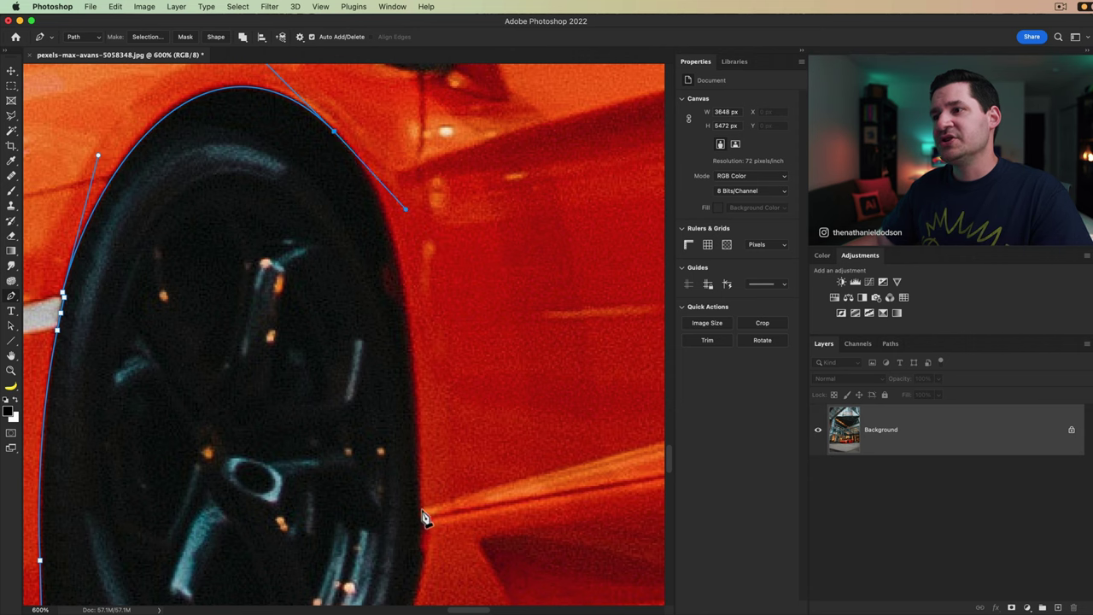
{"action": "left_click_drag", "start_coordinate": [419, 518], "coordinate": [419, 579]}
{"action": "key", "text": "super+minus"}
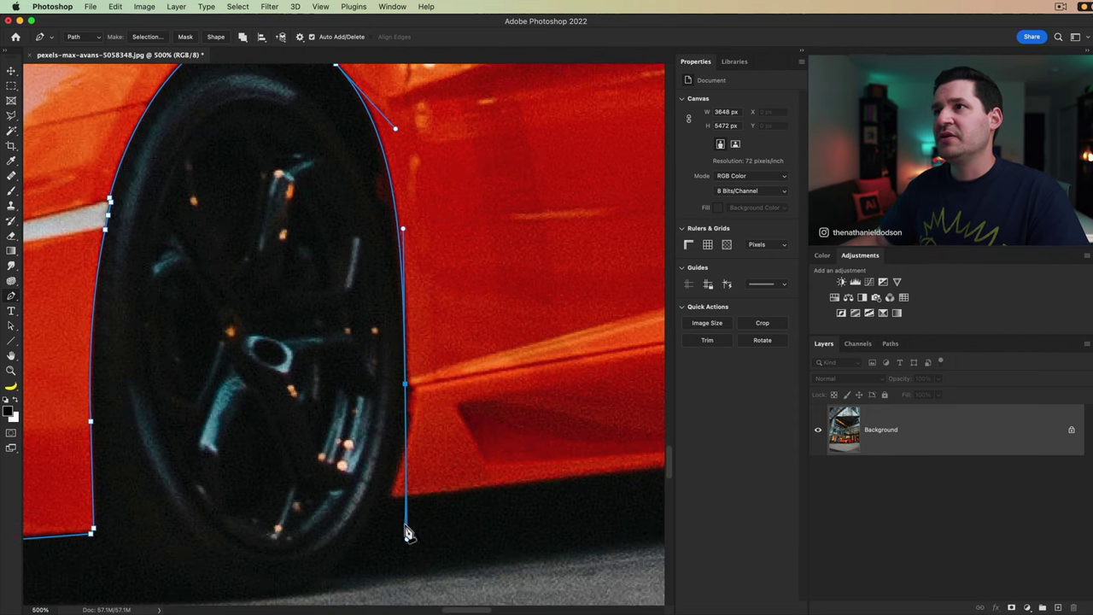
Make a sharp corner at the arch, then add anchors along the lower sill and up beside the rear wheel.
{"action": "left_click_drag", "start_coordinate": [267, 243], "coordinate": [219, 228]}
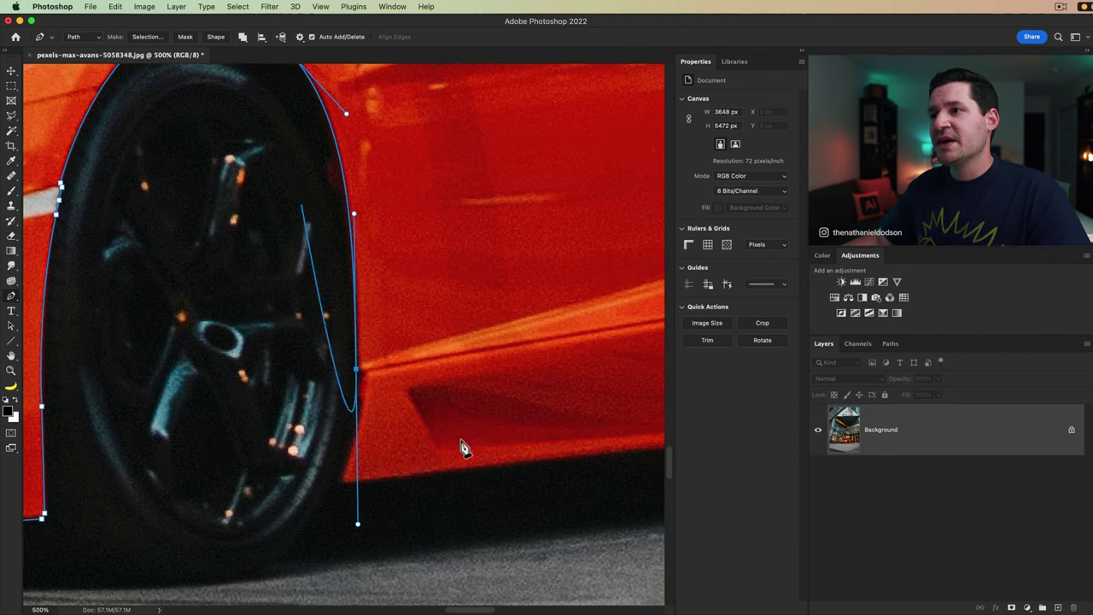
{"action": "left_click", "coordinate": [357, 370], "text": "alt"}
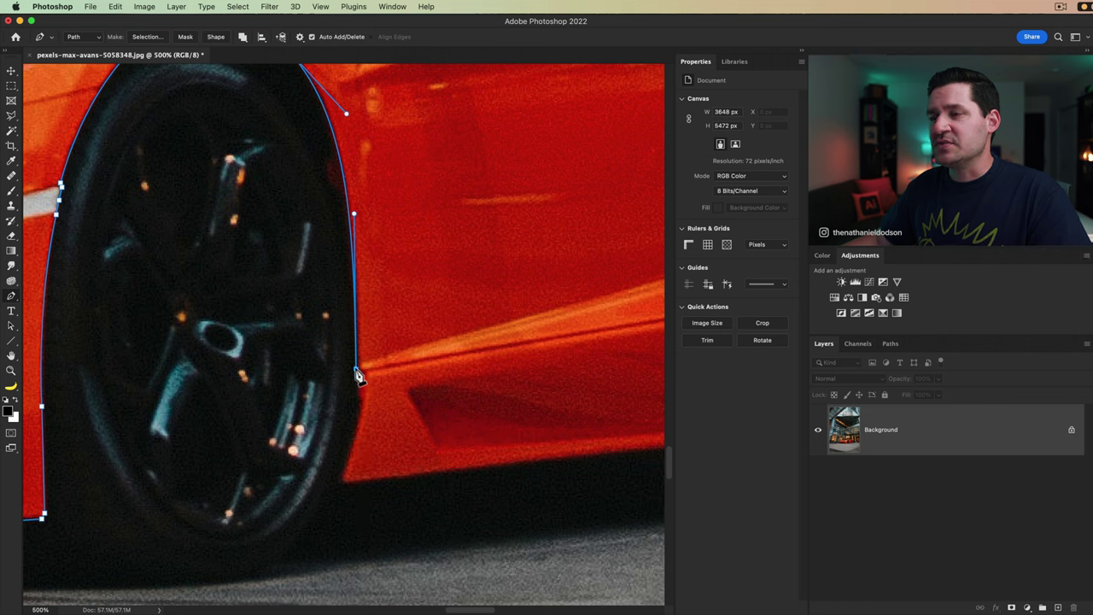
{"action": "left_click_drag", "start_coordinate": [356, 402], "coordinate": [353, 483]}
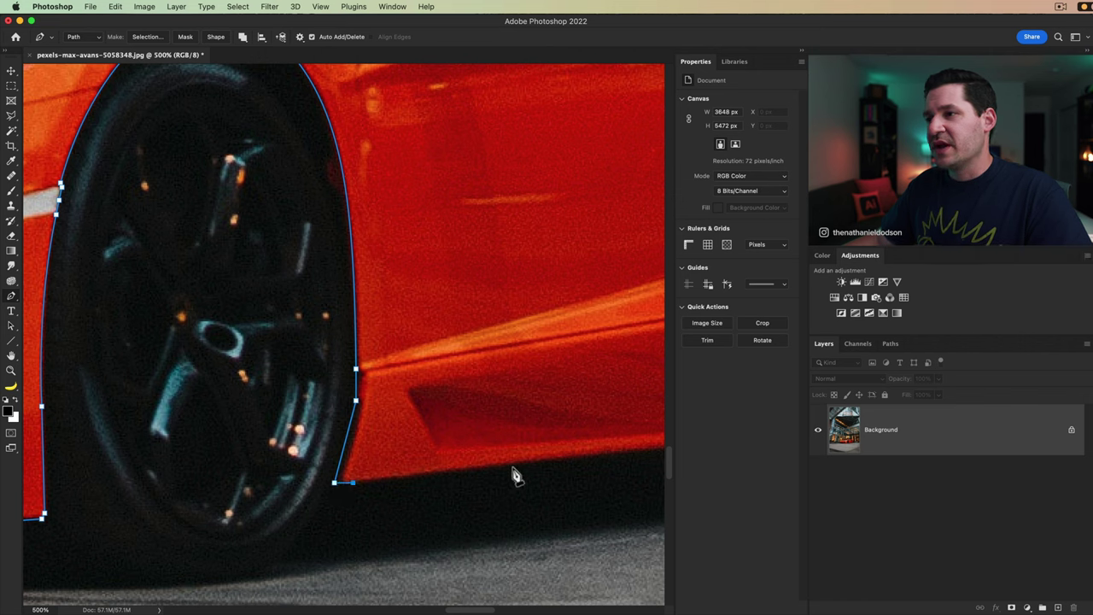
{"action": "left_click", "coordinate": [432, 475]}
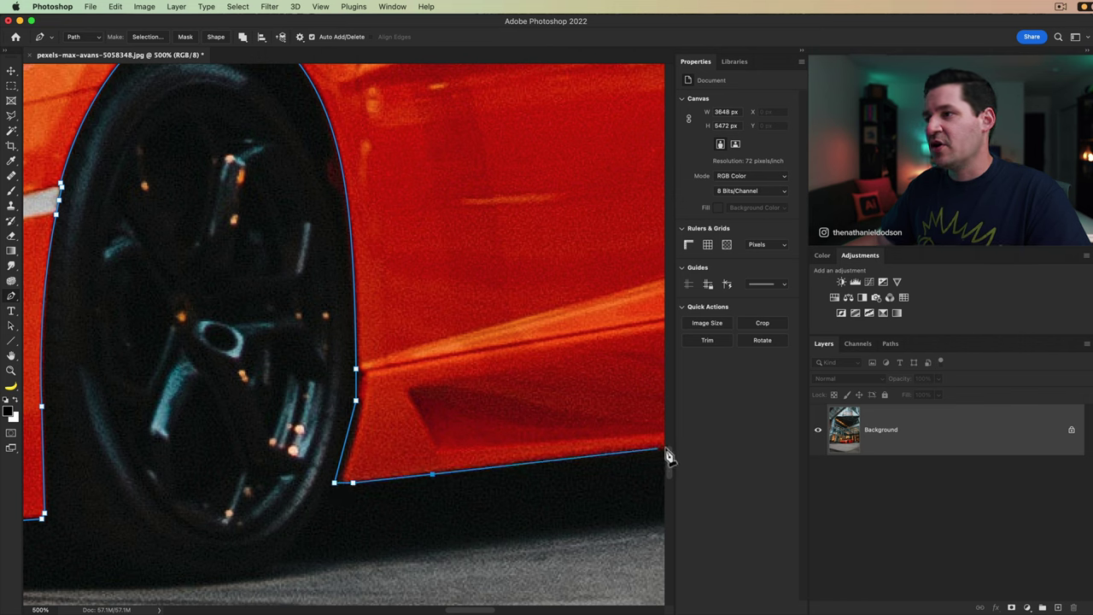
{"action": "left_click_drag", "start_coordinate": [664, 453], "coordinate": [224, 401]}
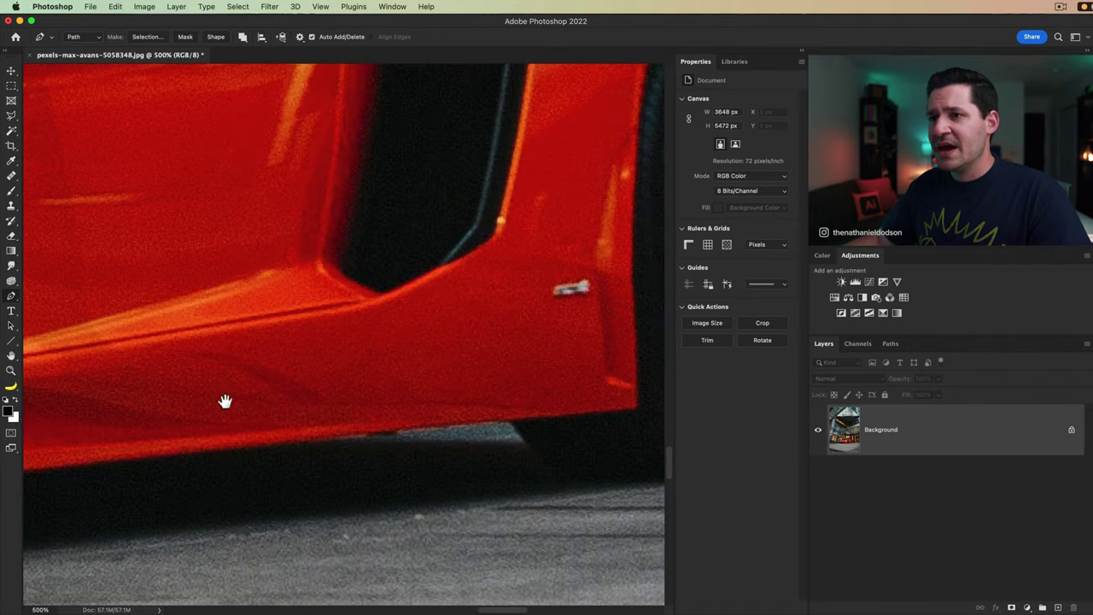
{"action": "left_click", "coordinate": [296, 443]}
{"action": "left_click", "coordinate": [541, 418]}
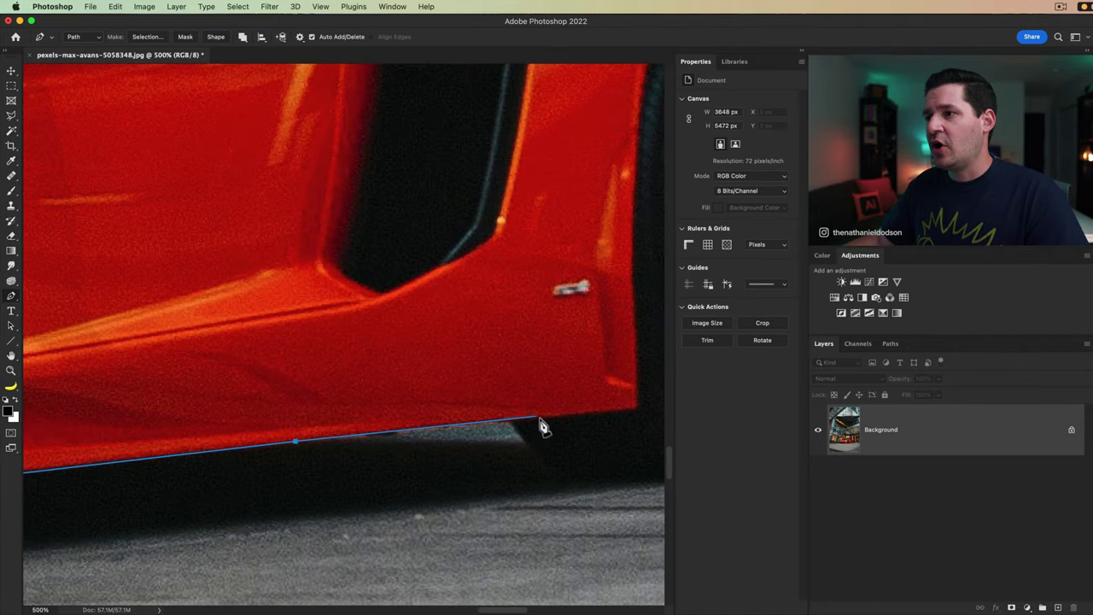
{"action": "left_click", "coordinate": [641, 407]}
{"action": "left_click", "coordinate": [635, 410]}
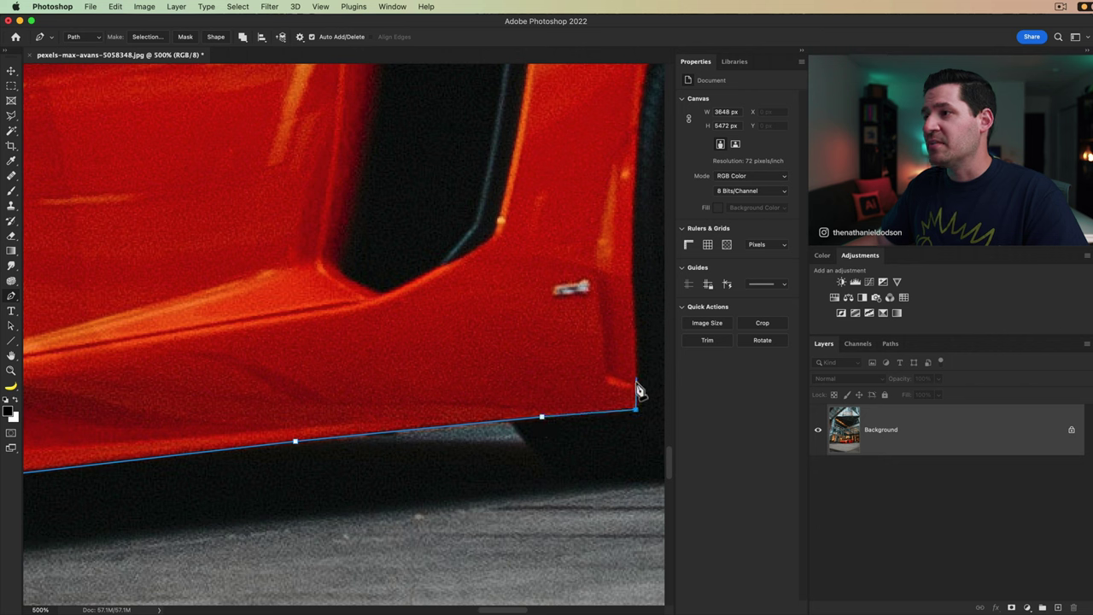
{"action": "left_click", "coordinate": [633, 287]}
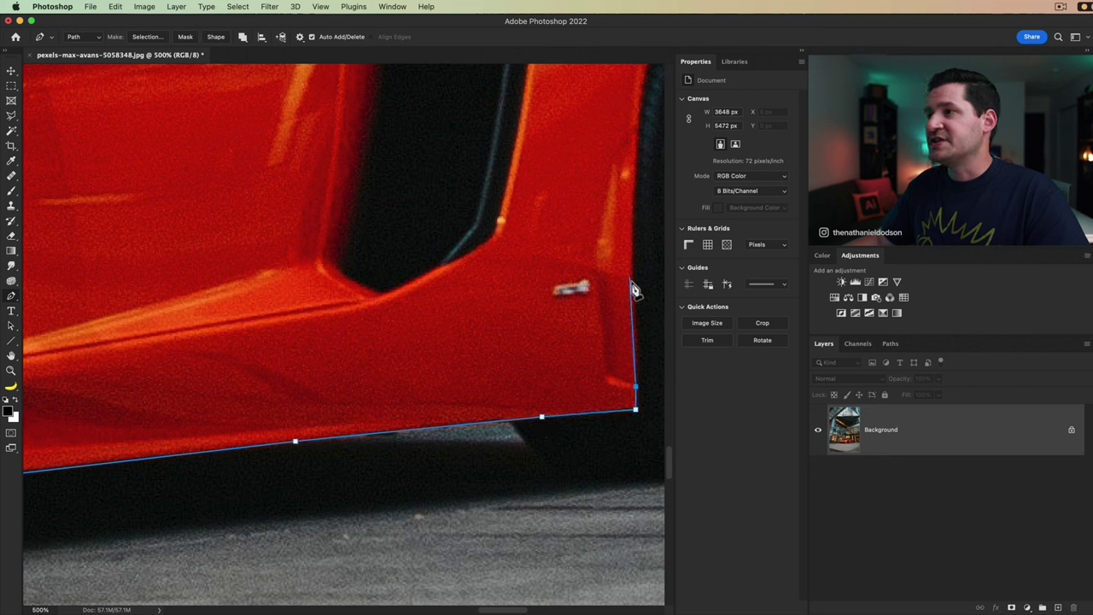
Curve the path up beside the tyre, over the arch top and down its rear edge.
{"action": "left_click_drag", "start_coordinate": [487, 376], "coordinate": [302, 481]}
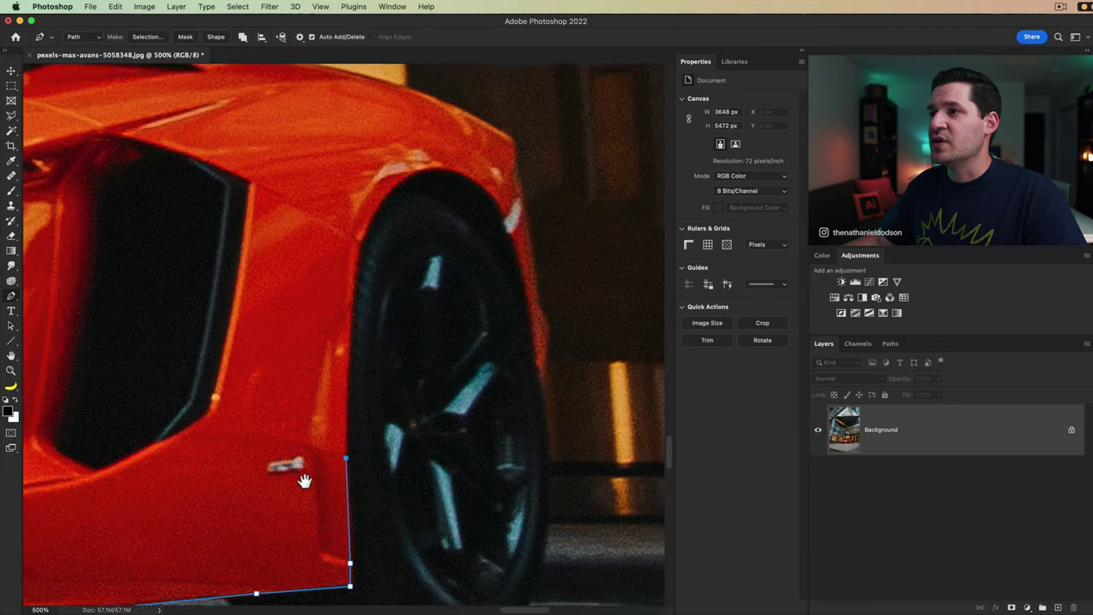
{"action": "left_click", "coordinate": [346, 249]}
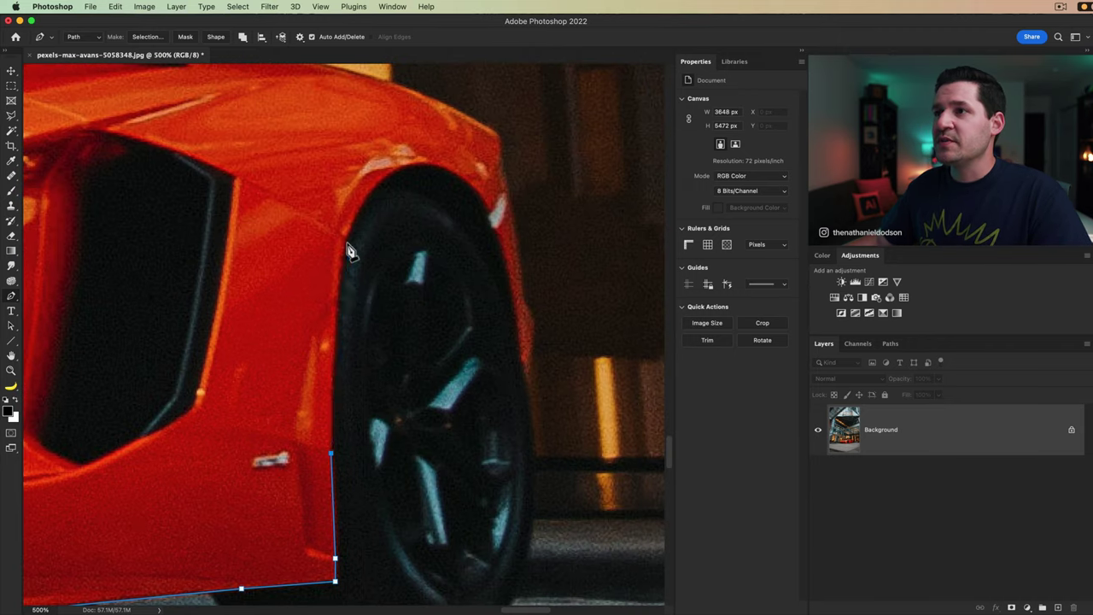
{"action": "left_click_drag", "start_coordinate": [346, 249], "coordinate": [358, 201]}
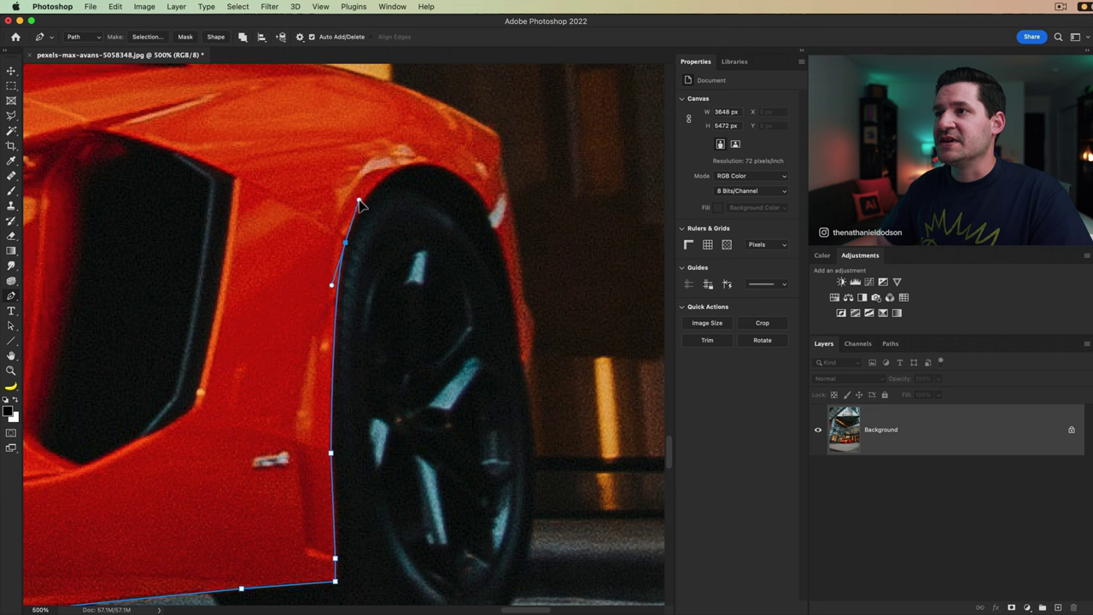
{"action": "left_click", "coordinate": [480, 193]}
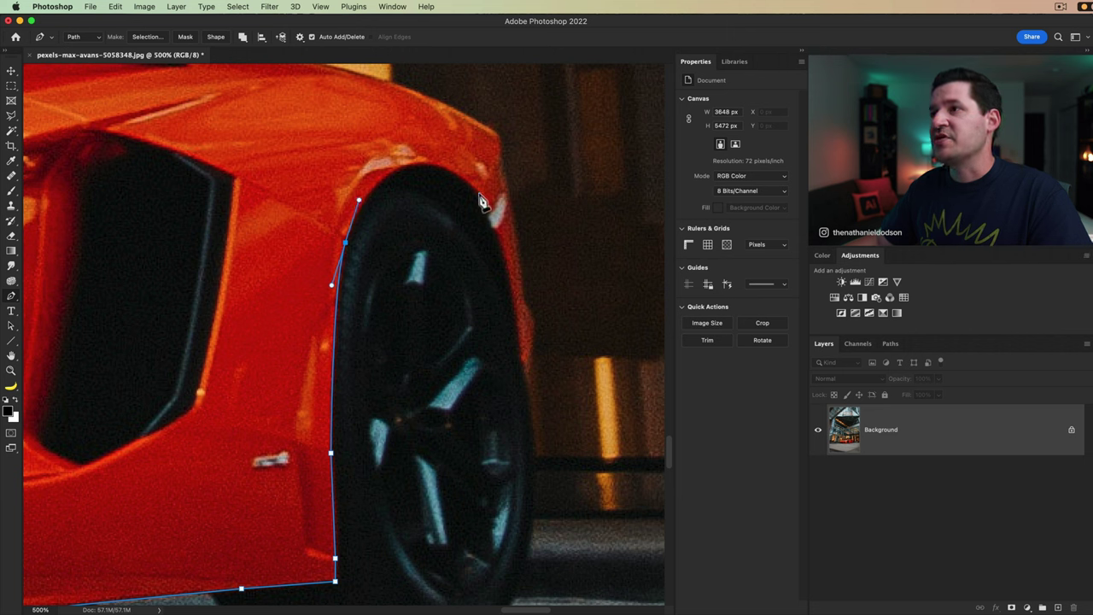
{"action": "left_click_drag", "start_coordinate": [509, 264], "coordinate": [553, 266]}
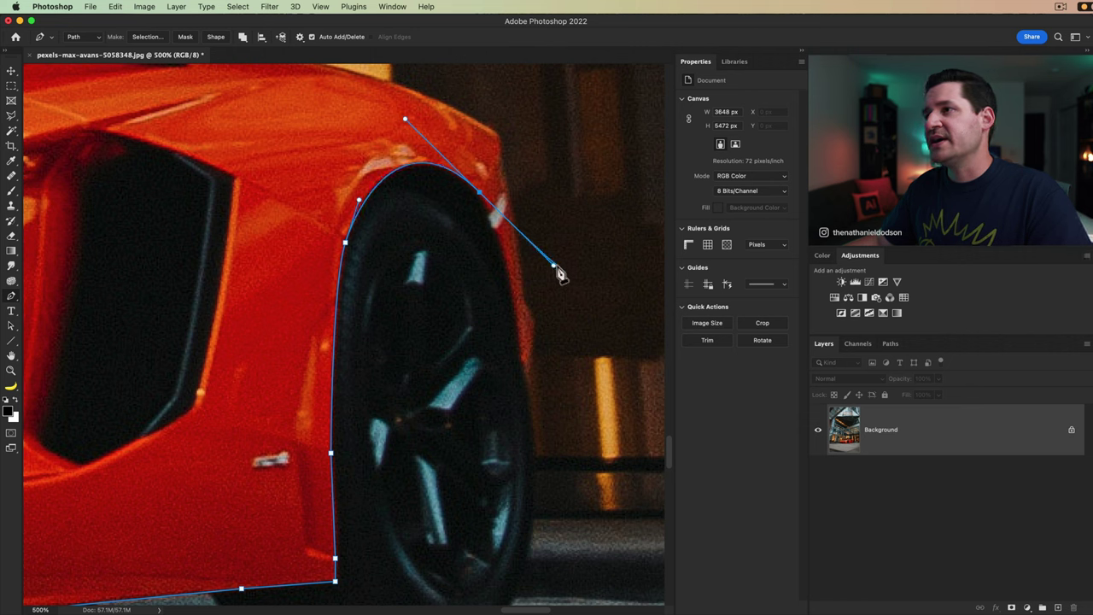
{"action": "left_click_drag", "start_coordinate": [553, 267], "coordinate": [500, 216]}
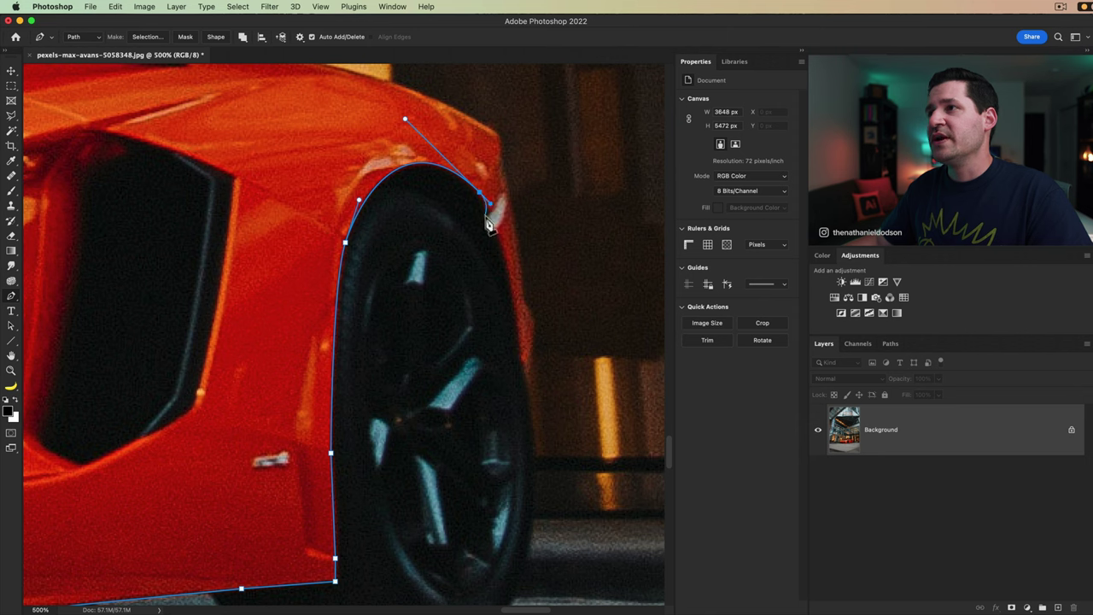
{"action": "left_click_drag", "start_coordinate": [484, 201], "coordinate": [492, 227]}
{"action": "left_click", "coordinate": [489, 220]}
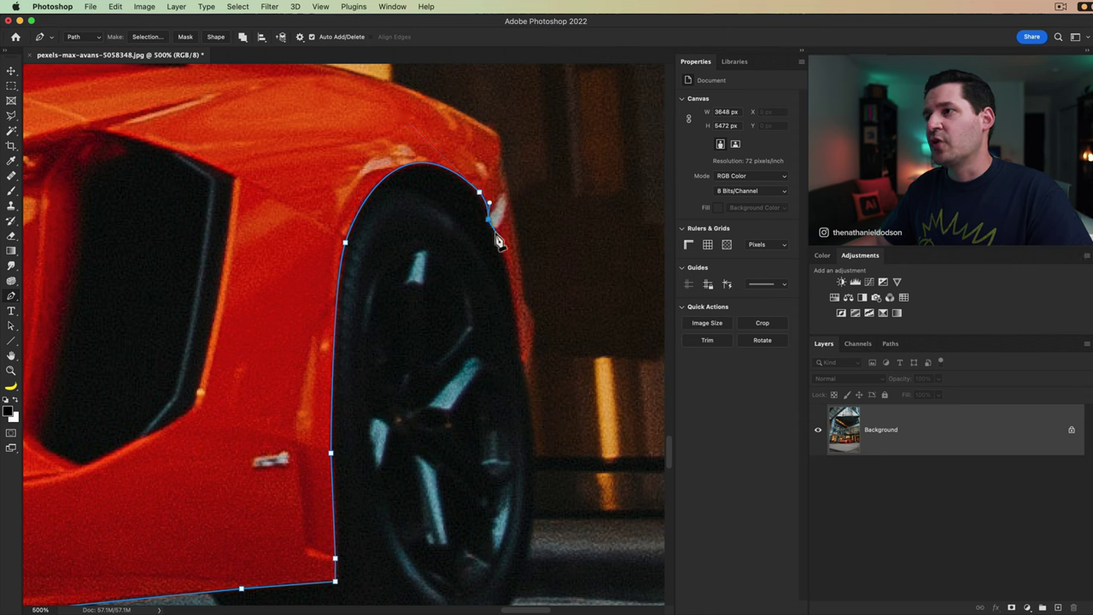
{"action": "left_click", "coordinate": [516, 368]}
{"action": "left_click_drag", "start_coordinate": [534, 457], "coordinate": [534, 515]}
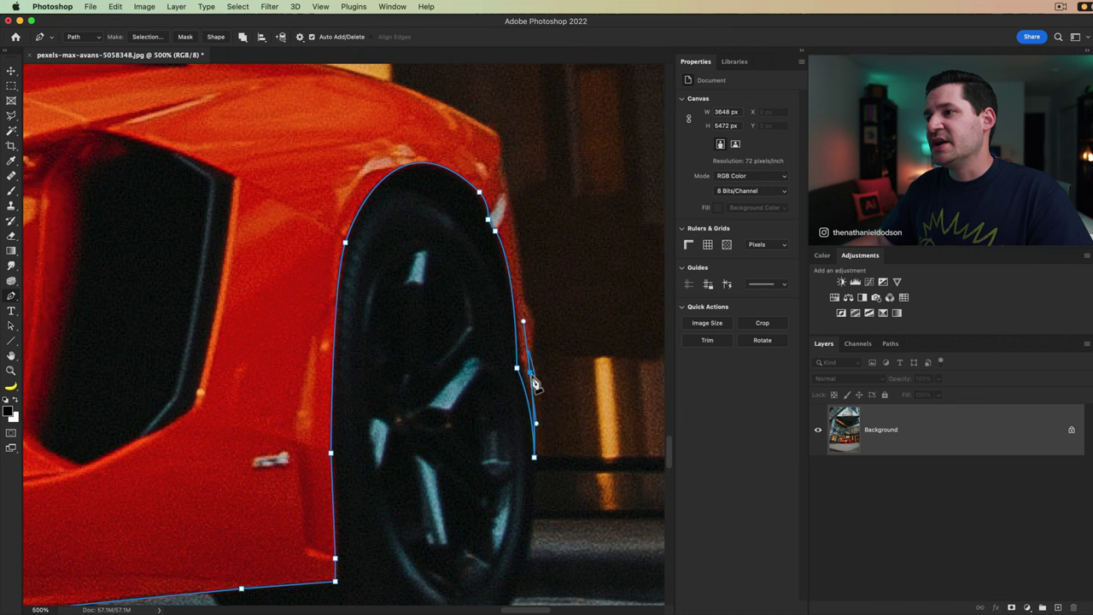
Extend anchors up the fender edge toward the roofline.
{"action": "left_click", "coordinate": [525, 300]}
{"action": "left_click", "coordinate": [500, 136]}
{"action": "scroll", "coordinate": [457, 355], "scroll_direction": "up", "scroll_amount": 5}
{"action": "scroll", "coordinate": [457, 354], "scroll_direction": "left", "scroll_amount": 2}
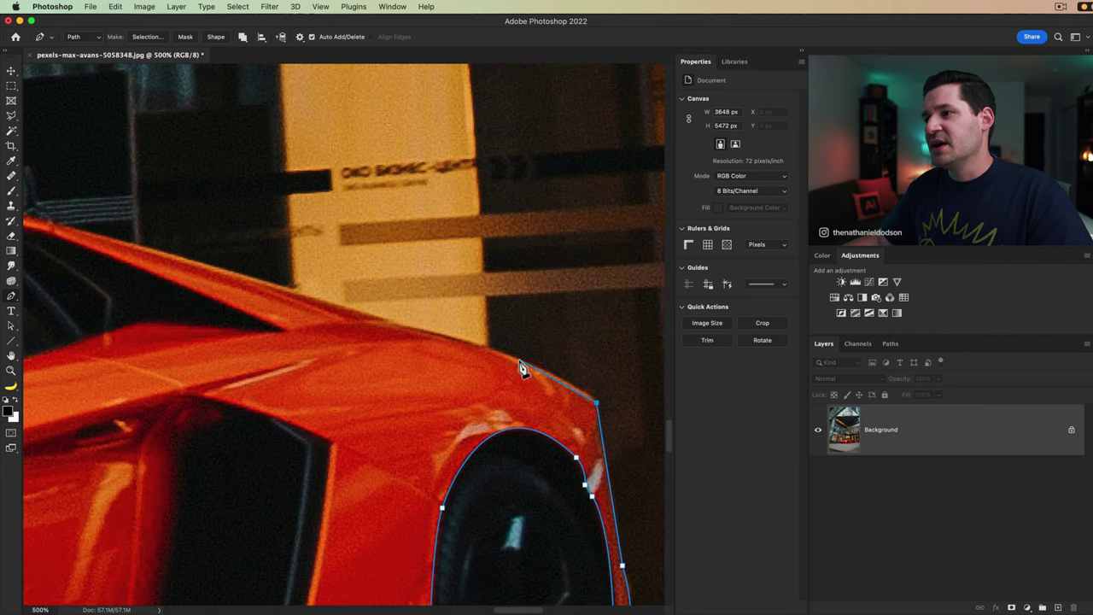
{"action": "left_click", "coordinate": [434, 325]}
{"action": "scroll", "coordinate": [488, 444], "scroll_direction": "up", "scroll_amount": 5}
{"action": "scroll", "coordinate": [108, 287], "scroll_direction": "left", "scroll_amount": 3}
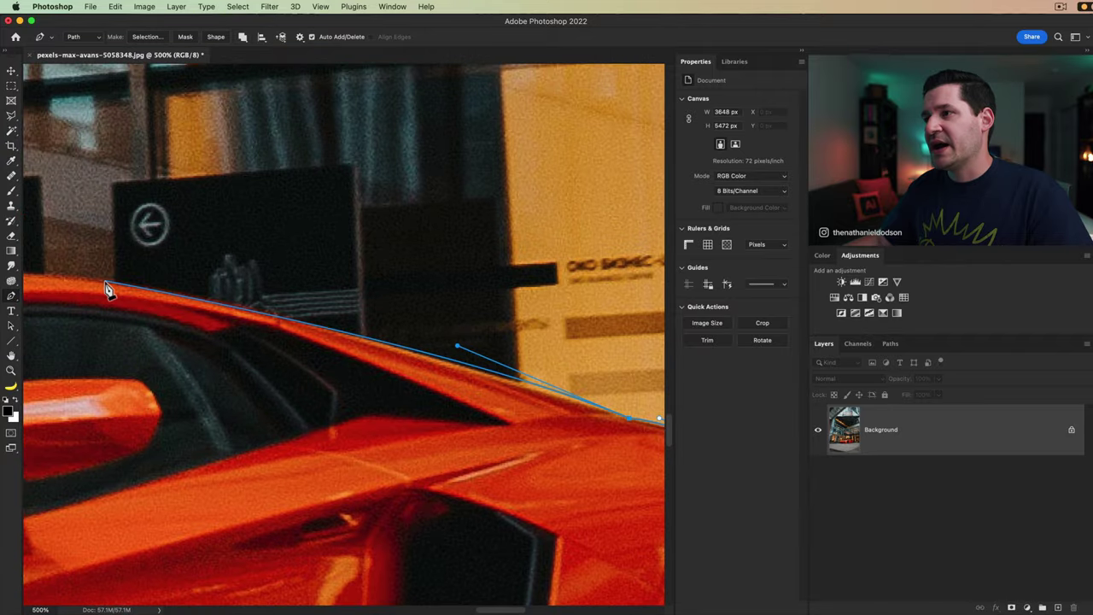
{"action": "left_click_drag", "start_coordinate": [107, 288], "coordinate": [49, 285]}
{"action": "scroll", "coordinate": [86, 270], "scroll_direction": "left", "scroll_amount": 3}
{"action": "scroll", "coordinate": [83, 270], "scroll_direction": "right", "scroll_amount": 3}
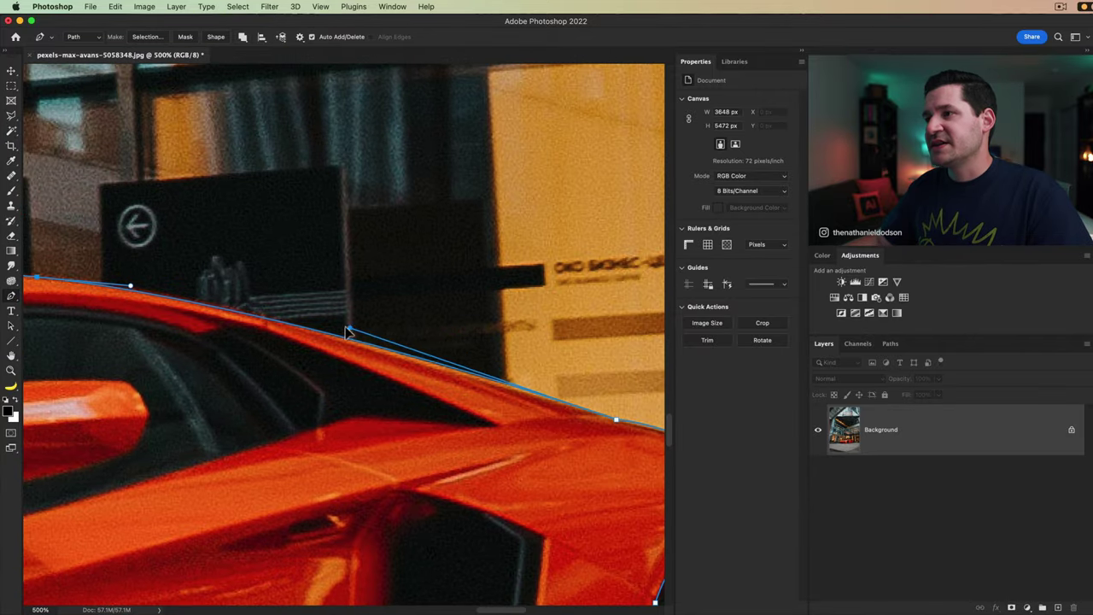
{"action": "scroll", "coordinate": [341, 333], "scroll_direction": "left", "scroll_amount": 10}
Place anchors along the roofline and down its far side, undoing the last misplaced anchor.
{"action": "left_click", "coordinate": [262, 320]}
{"action": "scroll", "coordinate": [257, 318], "scroll_direction": "right", "scroll_amount": 5}
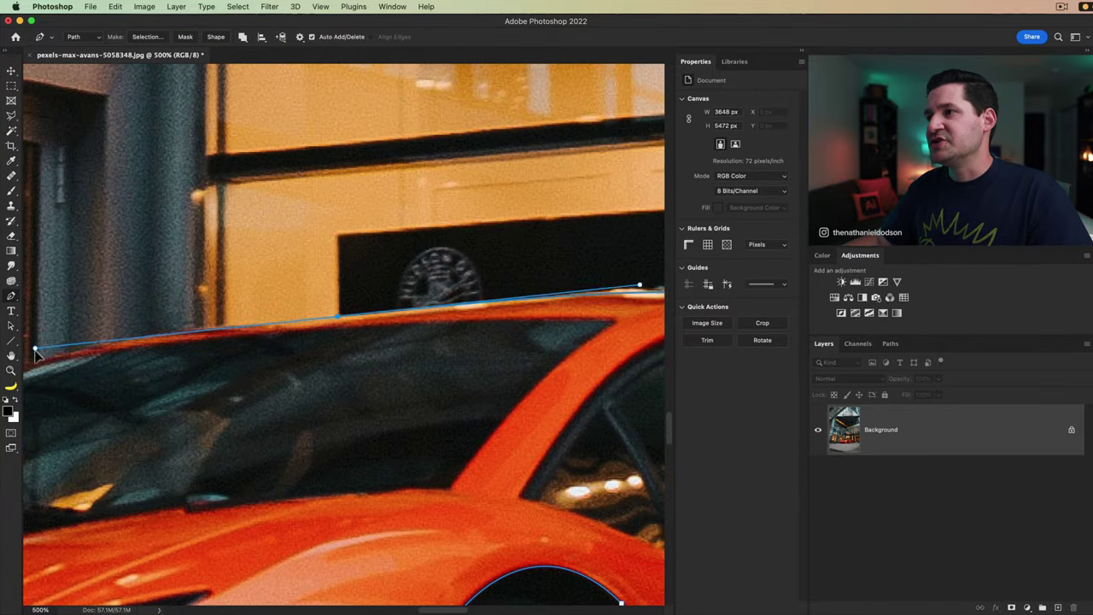
{"action": "scroll", "coordinate": [165, 317], "scroll_direction": "left", "scroll_amount": 10}
{"action": "left_click", "coordinate": [274, 323]}
{"action": "left_click", "coordinate": [162, 357]}
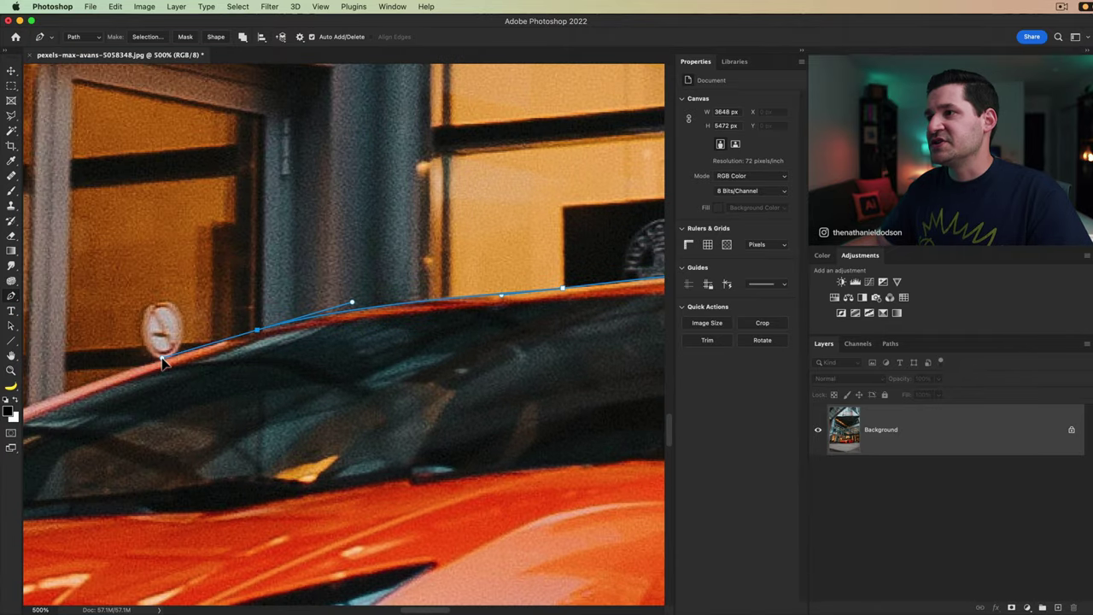
{"action": "scroll", "coordinate": [171, 358], "scroll_direction": "left", "scroll_amount": 10}
{"action": "scroll", "coordinate": [171, 358], "scroll_direction": "down", "scroll_amount": 2}
{"action": "left_click", "coordinate": [366, 359]}
{"action": "left_click", "coordinate": [62, 512]}
{"action": "scroll", "coordinate": [124, 507], "scroll_direction": "left", "scroll_amount": 10}
{"action": "scroll", "coordinate": [124, 506], "scroll_direction": "down", "scroll_amount": 2}
{"action": "key", "text": "ctrl+z"}
Curve the path along the hood edge to the bumper, making the bumper anchor a sharp corner.
{"action": "left_click", "coordinate": [487, 377]}
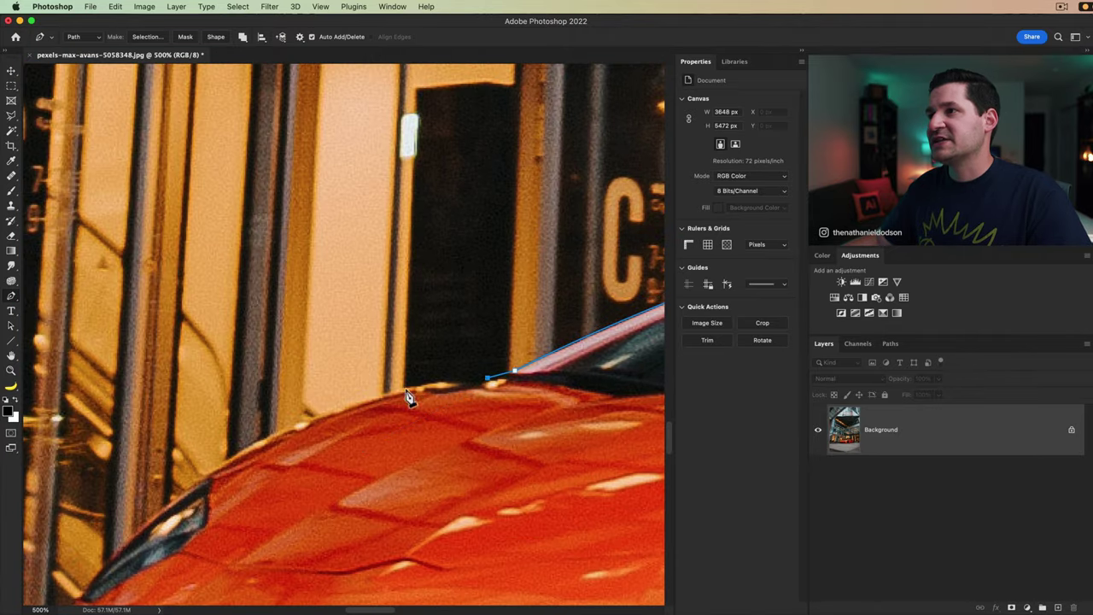
{"action": "left_click_drag", "start_coordinate": [208, 472], "coordinate": [67, 565]}
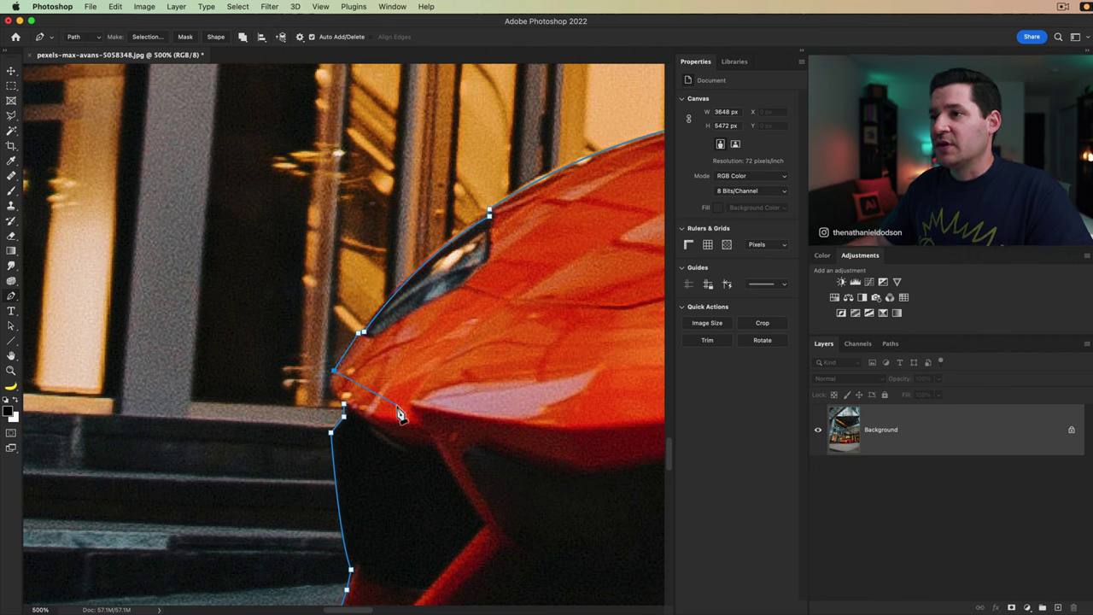
{"action": "left_click", "coordinate": [332, 374]}
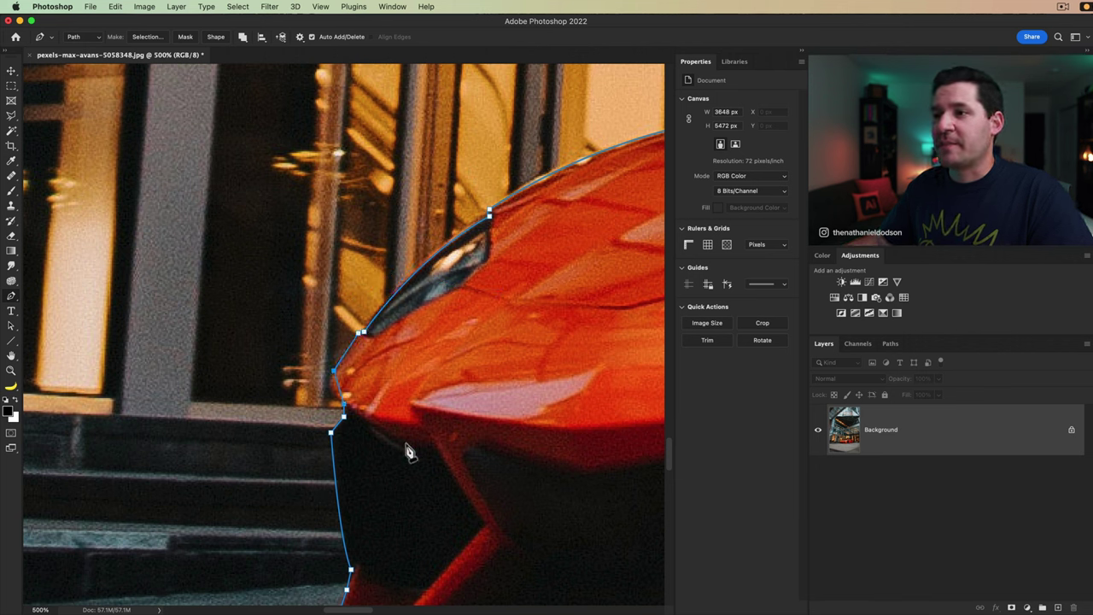
{"action": "left_click_drag", "start_coordinate": [347, 424], "coordinate": [344, 410]}
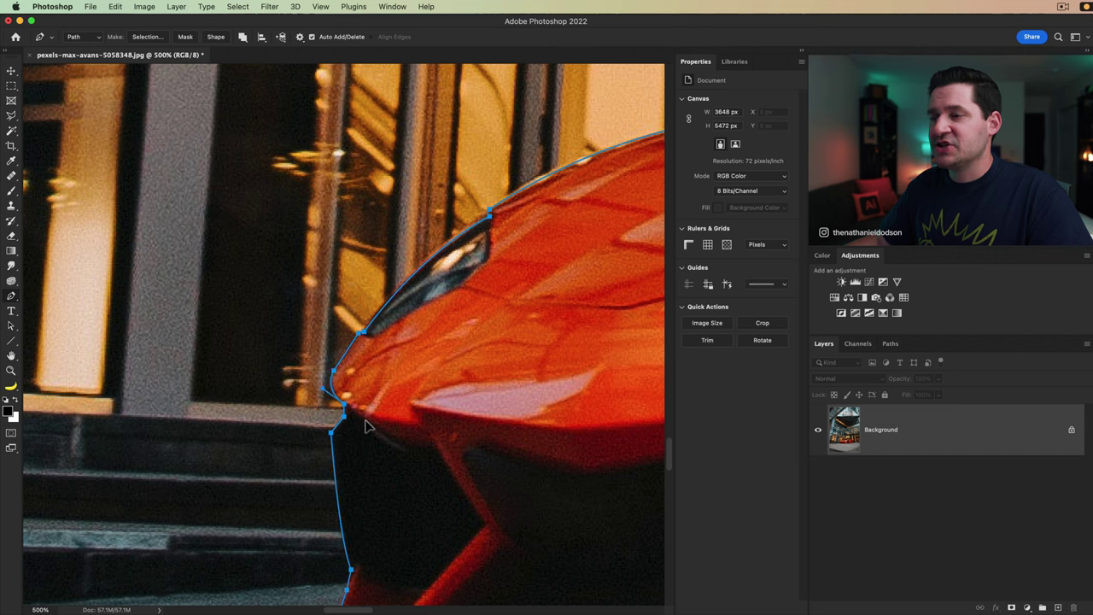
{"action": "left_click", "coordinate": [323, 351]}
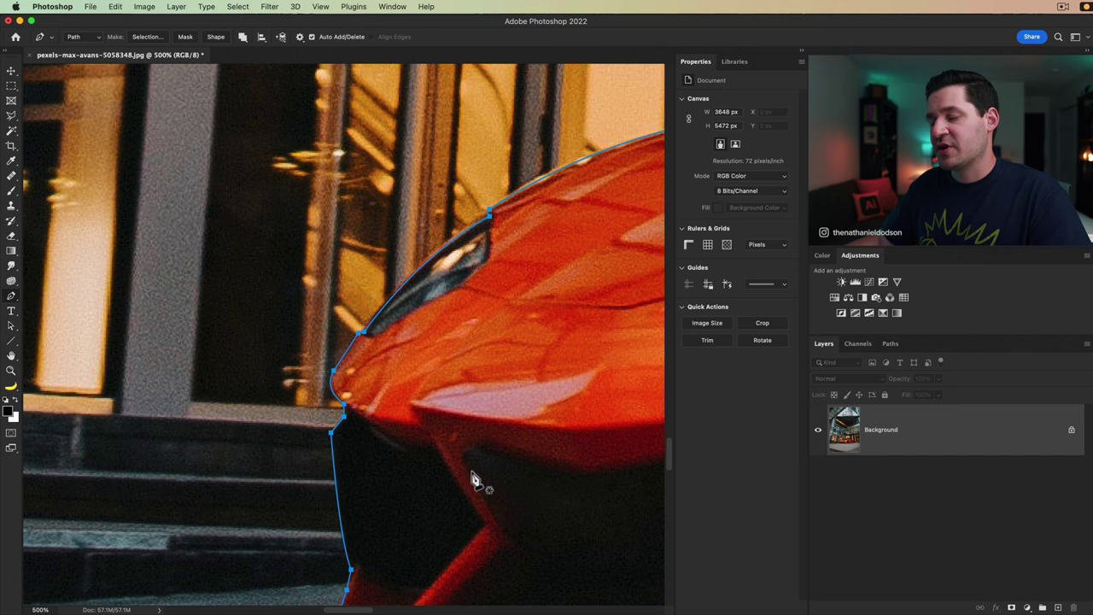
At 100% zoom, rename the Work Path to 'CarBody' in the Paths panel and deselect it.
{"action": "key", "text": "super+1"}
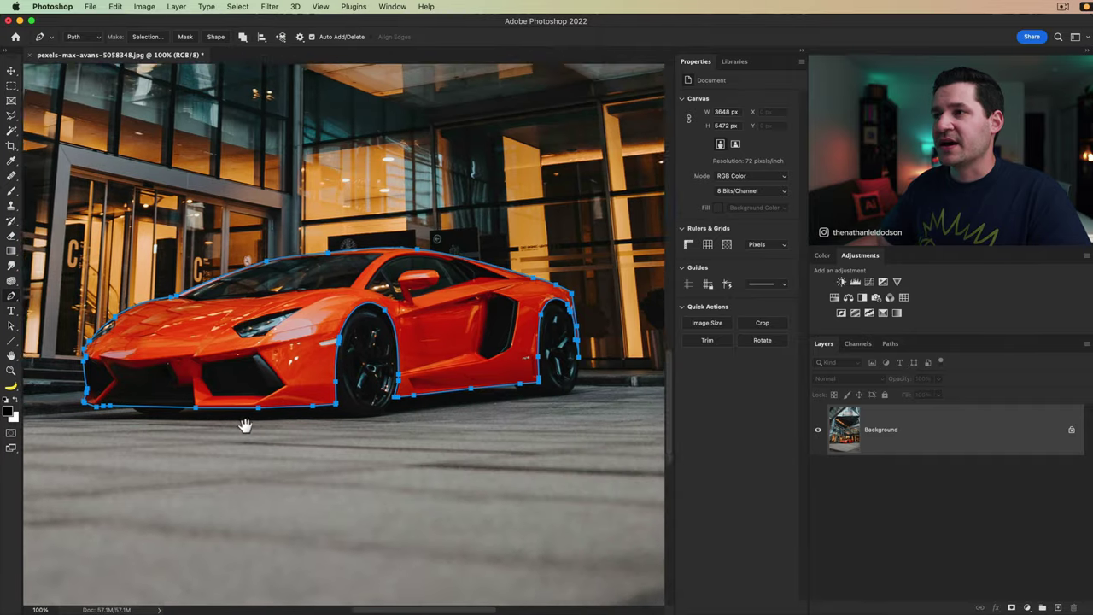
{"action": "left_click_drag", "start_coordinate": [246, 426], "coordinate": [233, 458]}
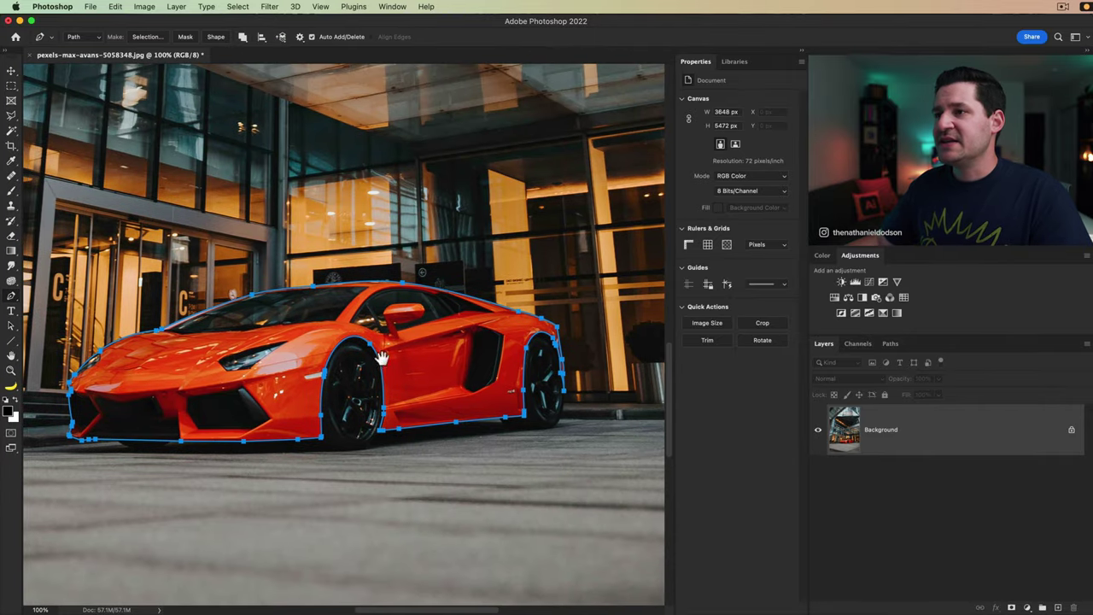
{"action": "left_click_drag", "start_coordinate": [381, 357], "coordinate": [450, 342]}
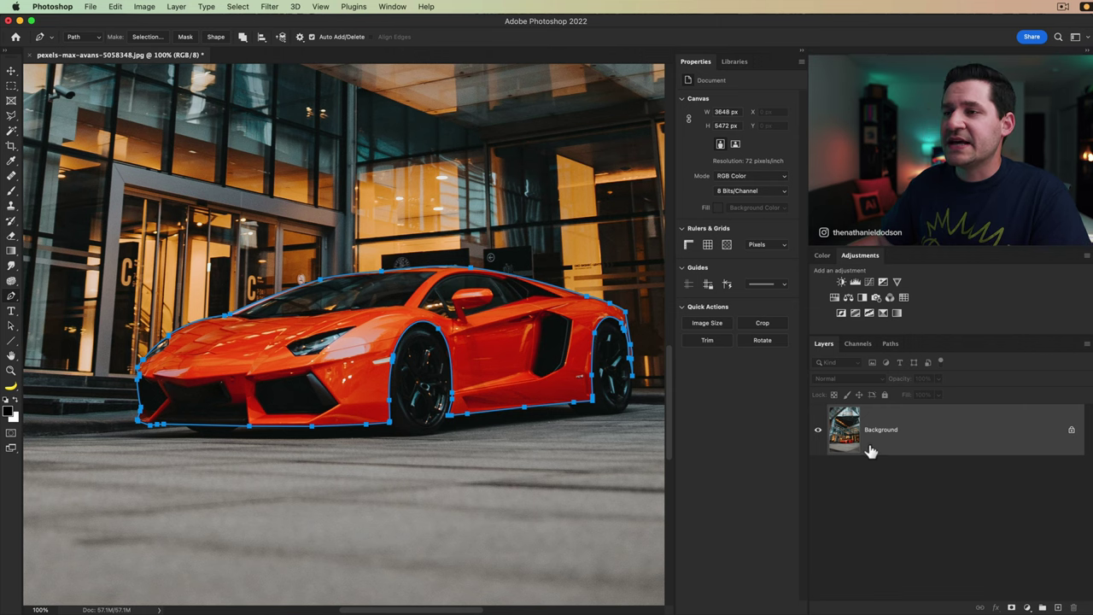
{"action": "left_click", "coordinate": [891, 344]}
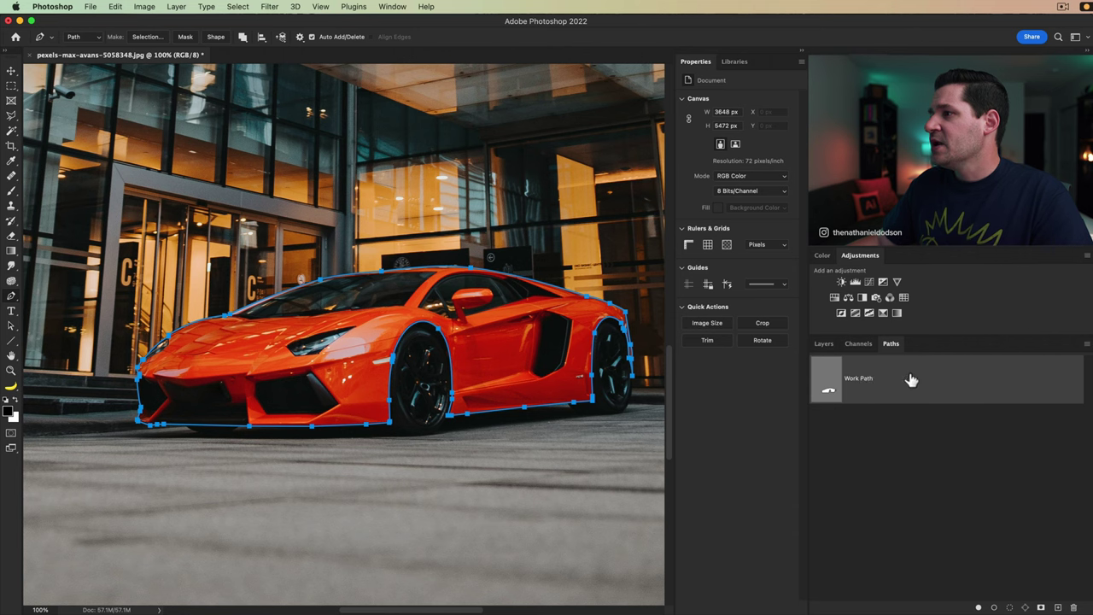
{"action": "double_click", "coordinate": [910, 378]}
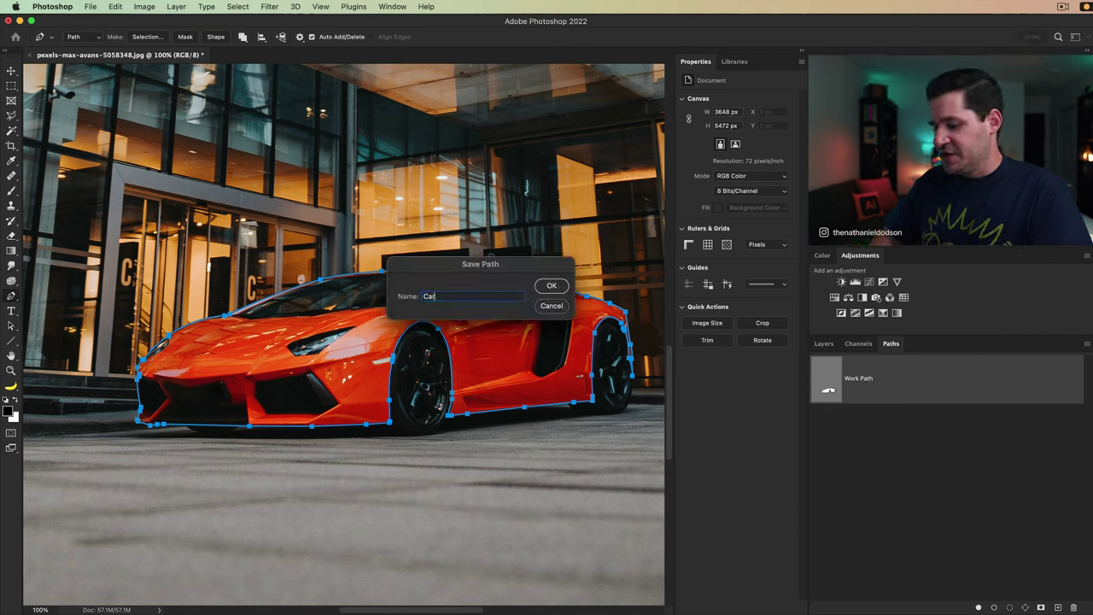
{"action": "key", "text": "Return"}
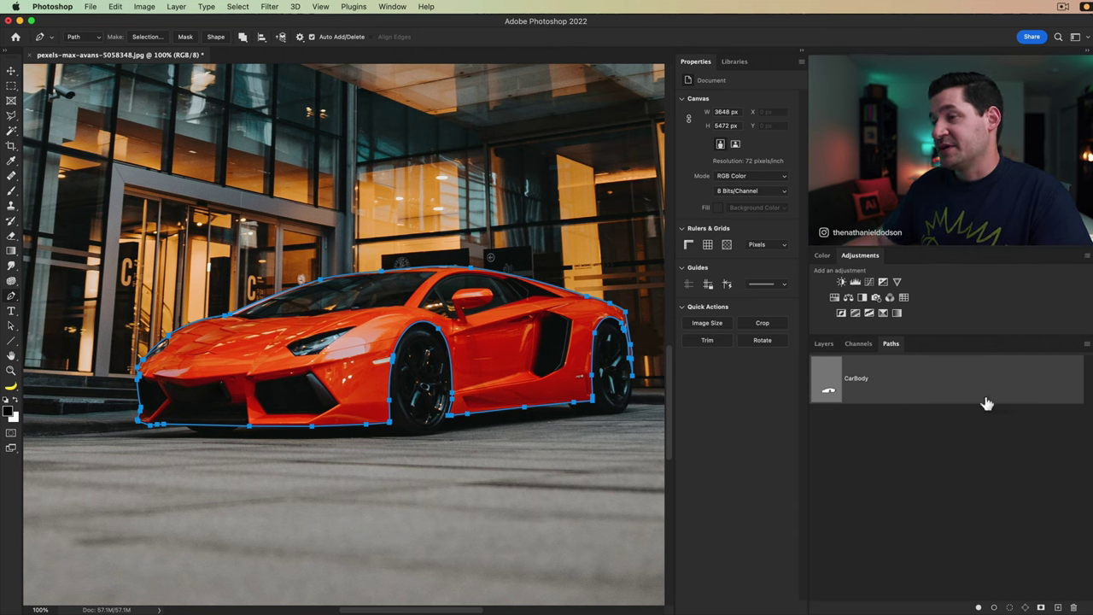
{"action": "left_click", "coordinate": [896, 500]}
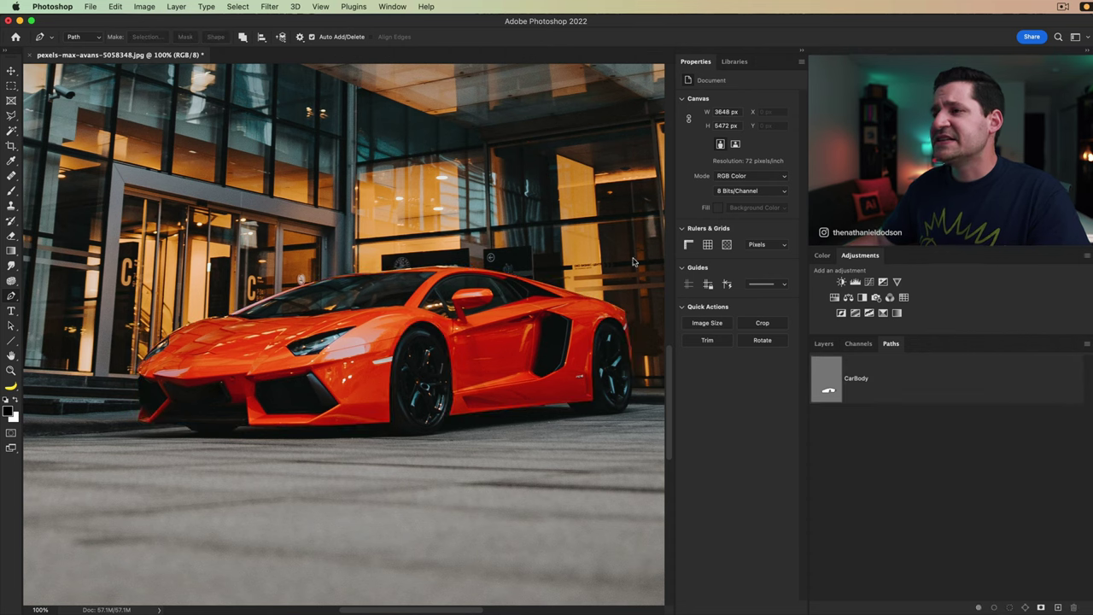
Drag out two curved anchors on the pavement to start a practice path.
{"action": "left_click_drag", "start_coordinate": [380, 484], "coordinate": [502, 455]}
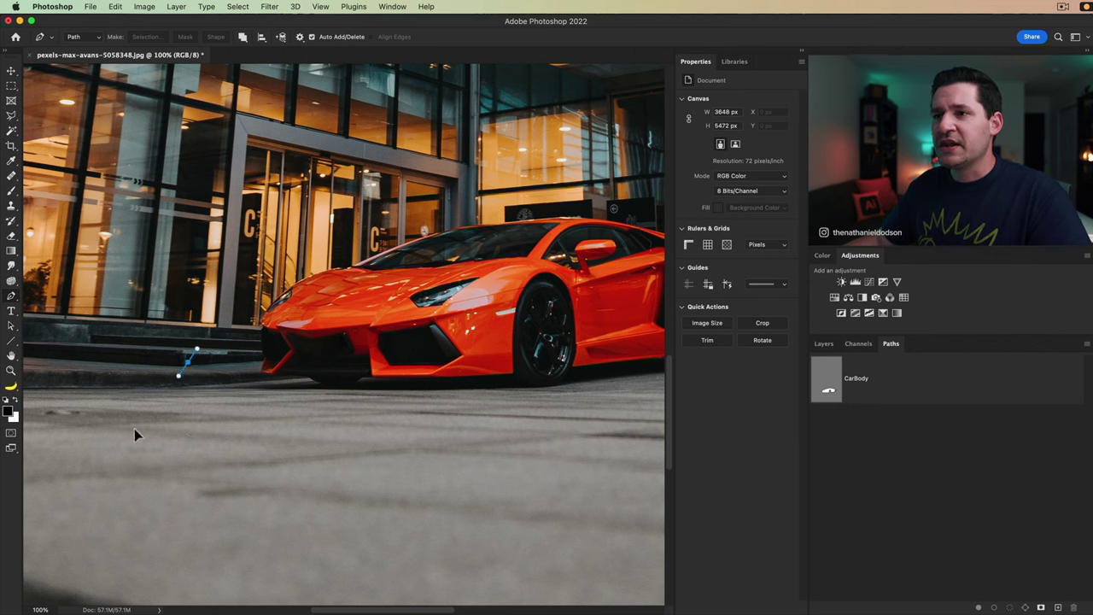
{"action": "left_click_drag", "start_coordinate": [178, 375], "coordinate": [101, 445]}
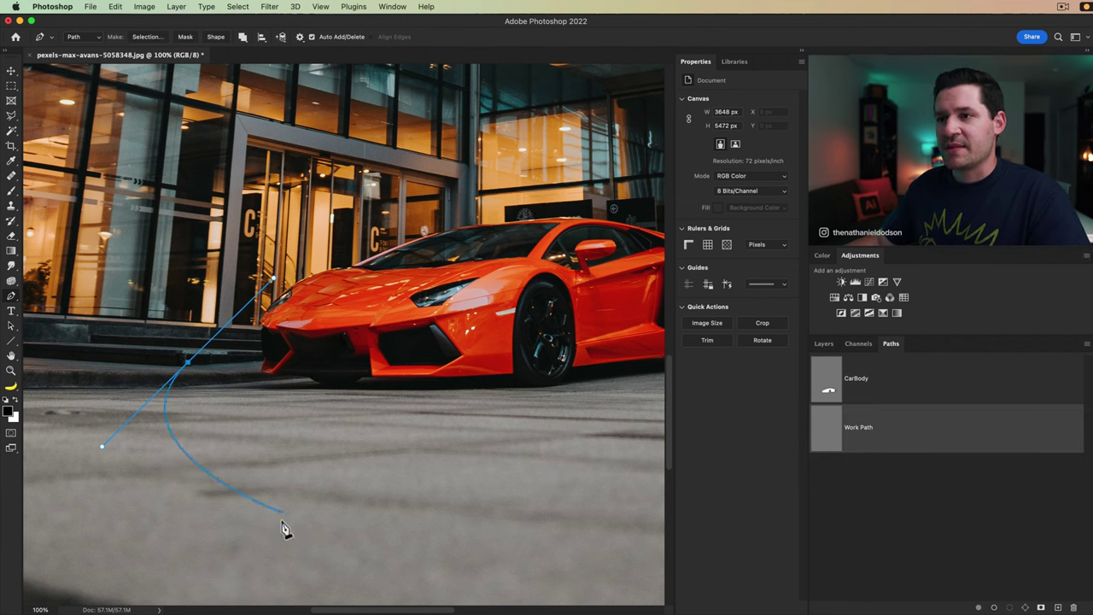
{"action": "left_click_drag", "start_coordinate": [286, 514], "coordinate": [380, 515]}
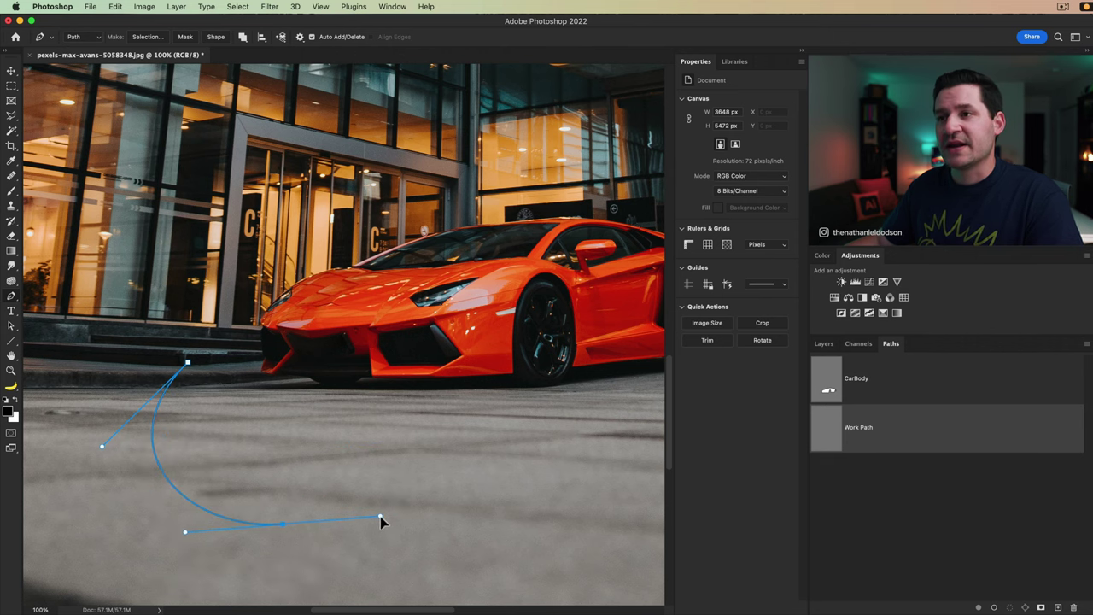
Move the practice path's bottom anchor with the Direct Selection Tool to reshape the curve.
{"action": "left_click", "coordinate": [11, 327]}
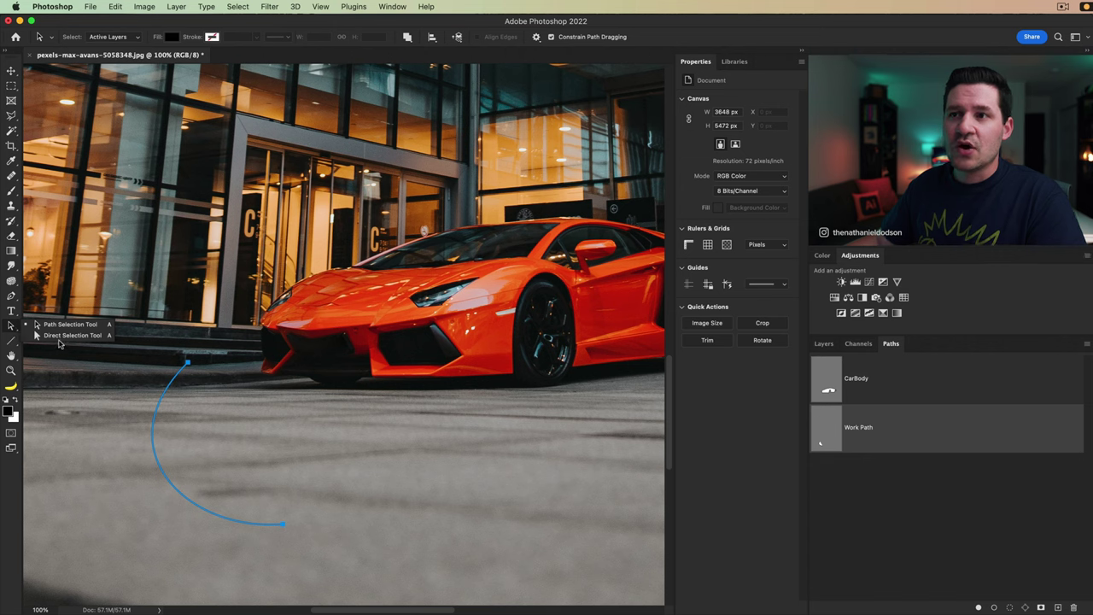
{"action": "left_click", "coordinate": [67, 336]}
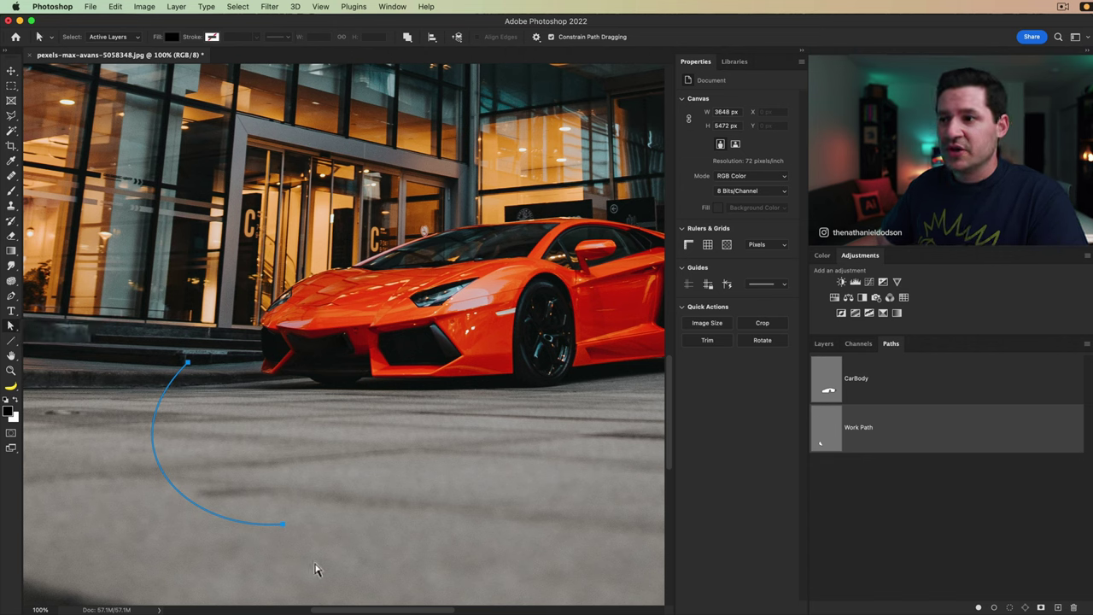
{"action": "left_click_drag", "start_coordinate": [285, 529], "coordinate": [313, 518]}
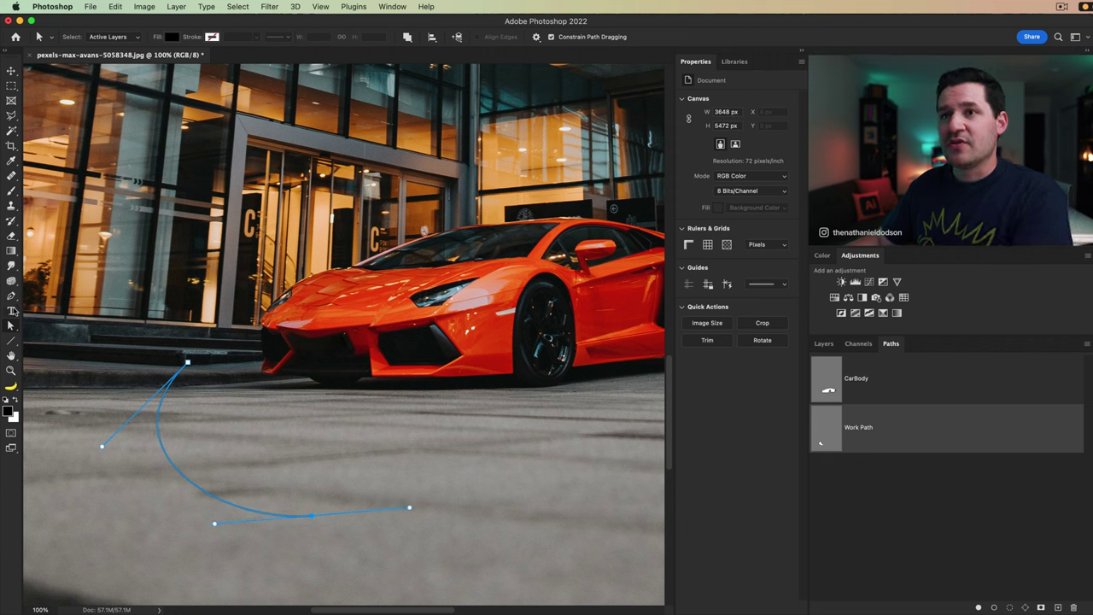
{"action": "left_click", "coordinate": [11, 296]}
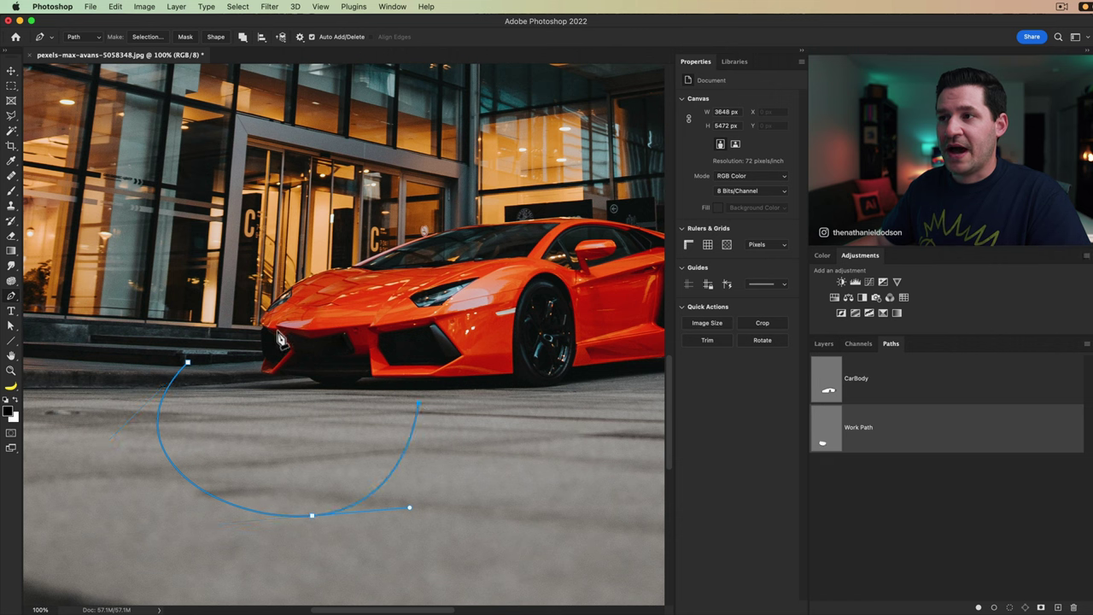
Add a smooth right-side anchor and close the practice path into a round oval at its start.
{"action": "left_click_drag", "start_coordinate": [295, 327], "coordinate": [175, 312]}
{"action": "mouse_move", "coordinate": [190, 373]}
{"action": "left_mouse_down"}
{"action": "mouse_move", "coordinate": [224, 354]}
{"action": "mouse_move", "coordinate": [190, 373]}
{"action": "left_mouse_up"}
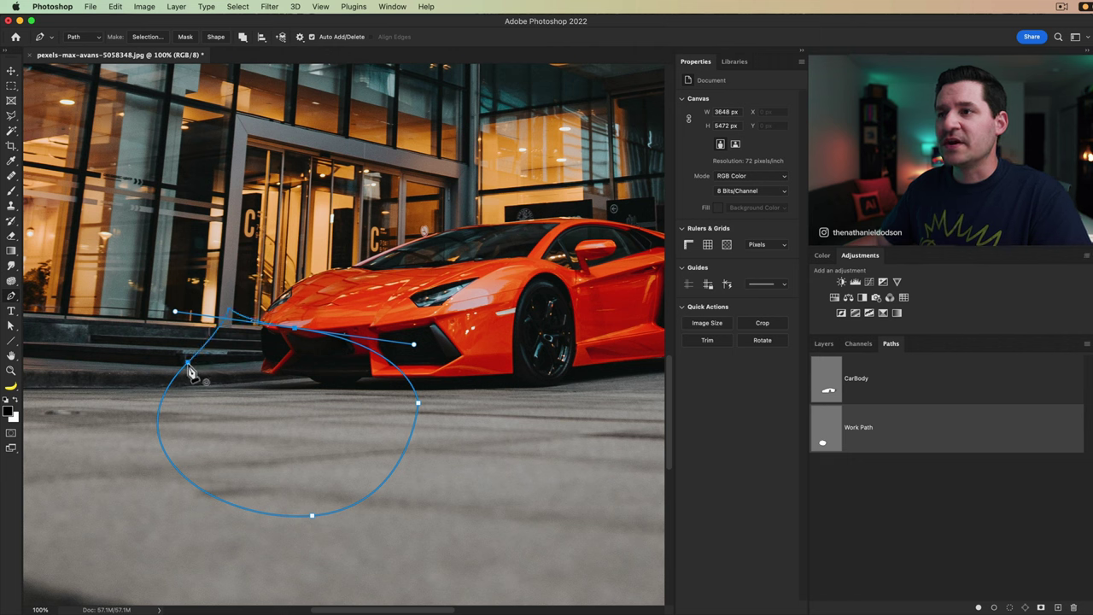
{"action": "mouse_move", "coordinate": [192, 374]}
{"action": "left_mouse_down"}
{"action": "mouse_move", "coordinate": [231, 344]}
{"action": "mouse_move", "coordinate": [193, 373]}
{"action": "left_mouse_up"}
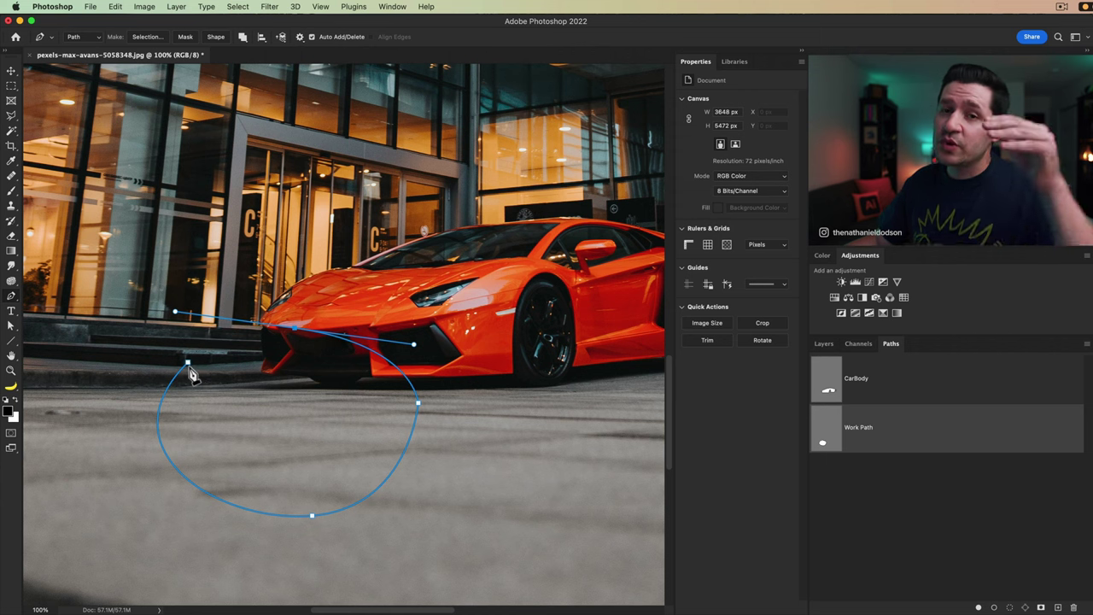
{"action": "left_click_drag", "start_coordinate": [191, 371], "coordinate": [405, 437]}
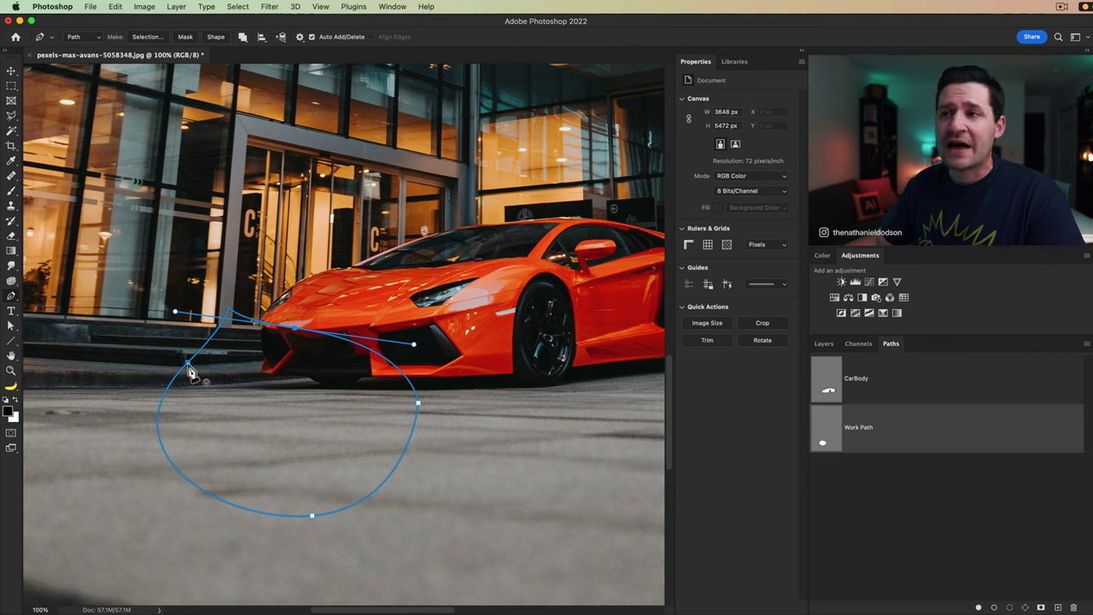
{"action": "mouse_move", "coordinate": [188, 363]}
{"action": "left_mouse_down"}
{"action": "mouse_move", "coordinate": [176, 453]}
{"action": "mouse_move", "coordinate": [344, 516]}
{"action": "mouse_move", "coordinate": [182, 370]}
{"action": "mouse_move", "coordinate": [302, 505]}
{"action": "mouse_move", "coordinate": [205, 371]}
{"action": "mouse_move", "coordinate": [193, 374]}
{"action": "left_mouse_up"}
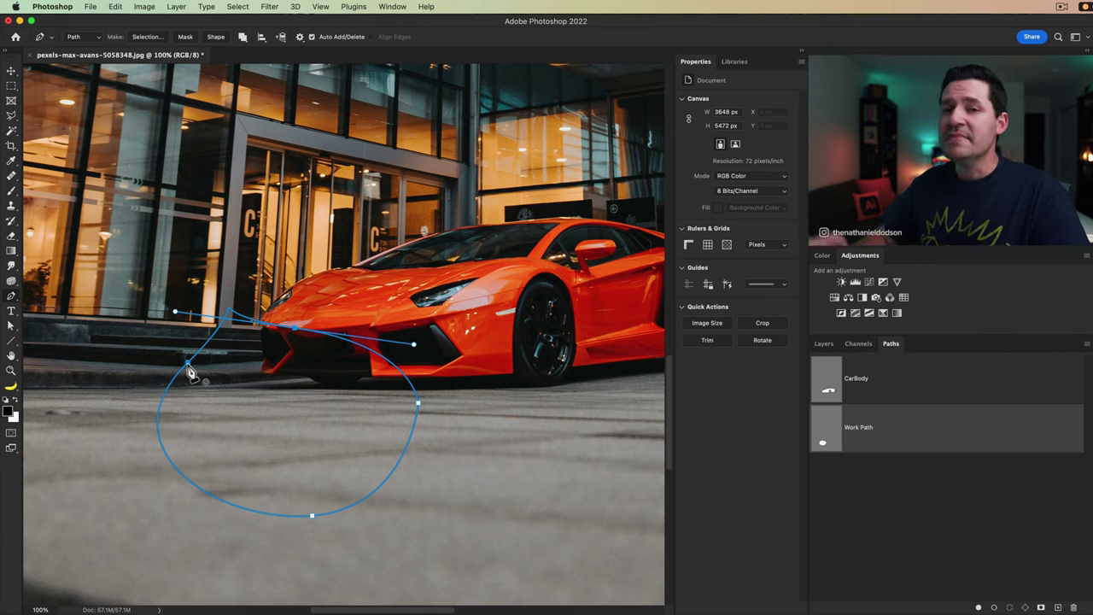
{"action": "left_click_drag", "start_coordinate": [189, 371], "coordinate": [189, 372]}
Finish the oval and drag the practice Work Path to the Paths trash.
{"action": "key", "text": "Return"}
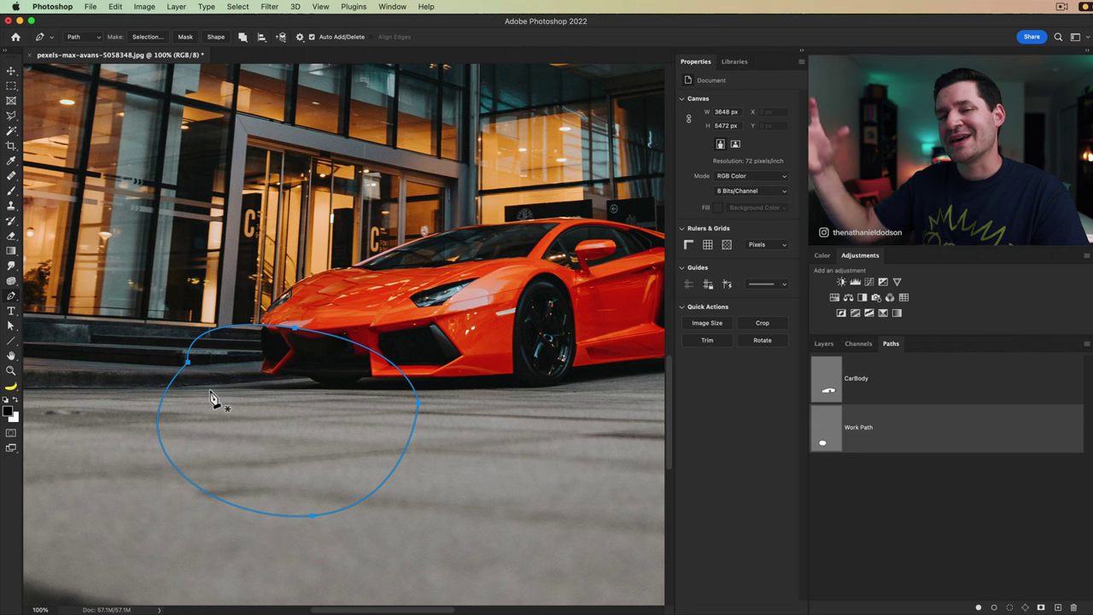
{"action": "key", "text": "v"}
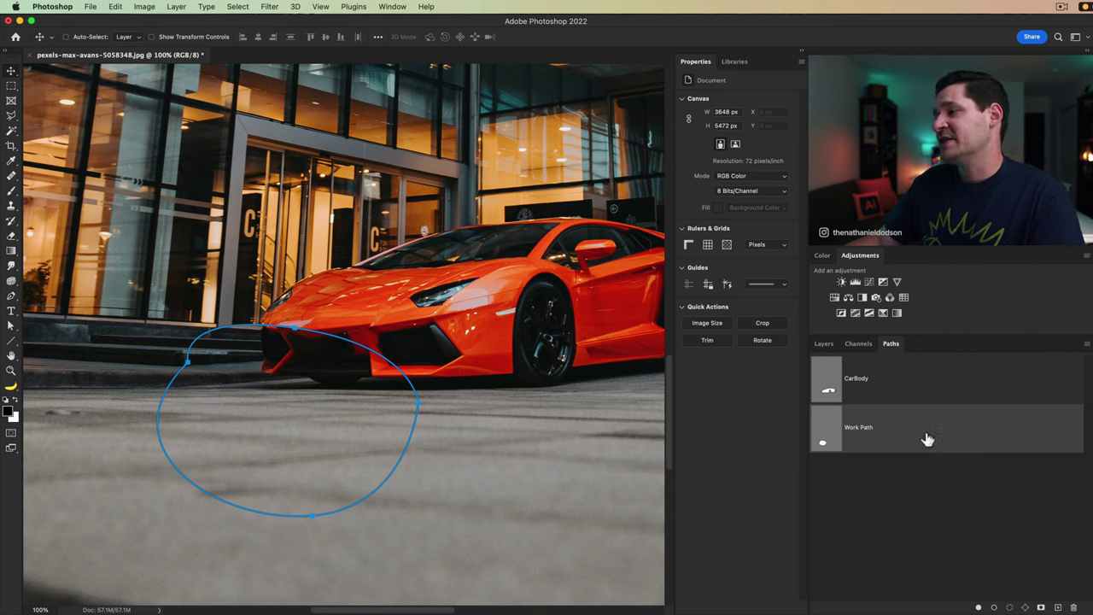
{"action": "left_click_drag", "start_coordinate": [926, 439], "coordinate": [1073, 607]}
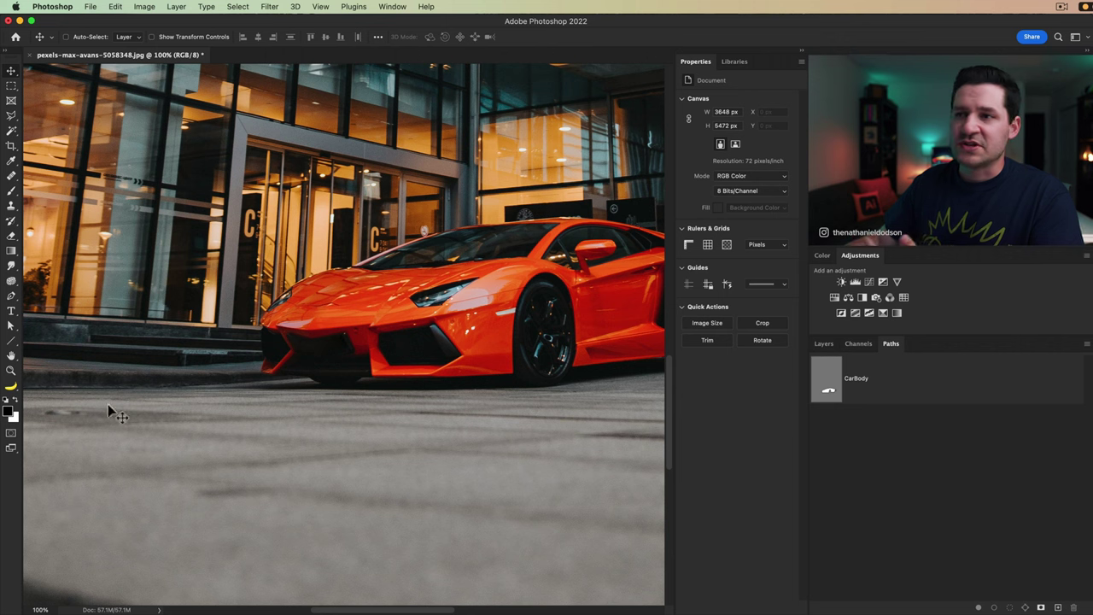
Select CarBody in the Paths panel to show its outline on the car.
{"action": "scroll", "coordinate": [394, 388], "scroll_direction": "right", "scroll_amount": 5}
{"action": "scroll", "coordinate": [394, 389], "scroll_direction": "up", "scroll_amount": 2}
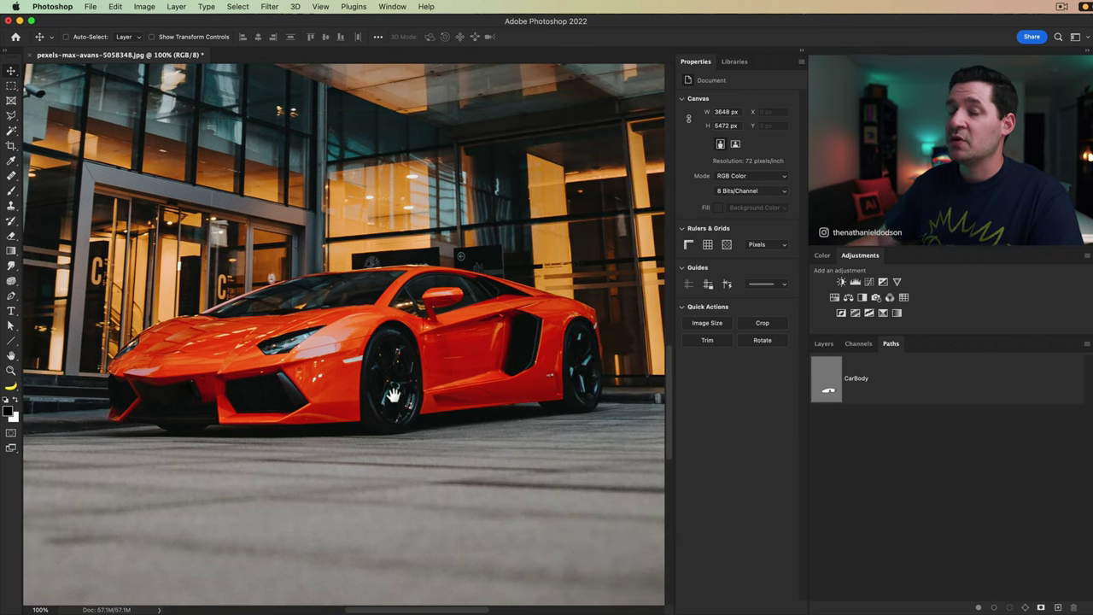
{"action": "scroll", "coordinate": [394, 347], "scroll_direction": "up", "scroll_amount": 2}
{"action": "scroll", "coordinate": [395, 347], "scroll_direction": "left", "scroll_amount": 2}
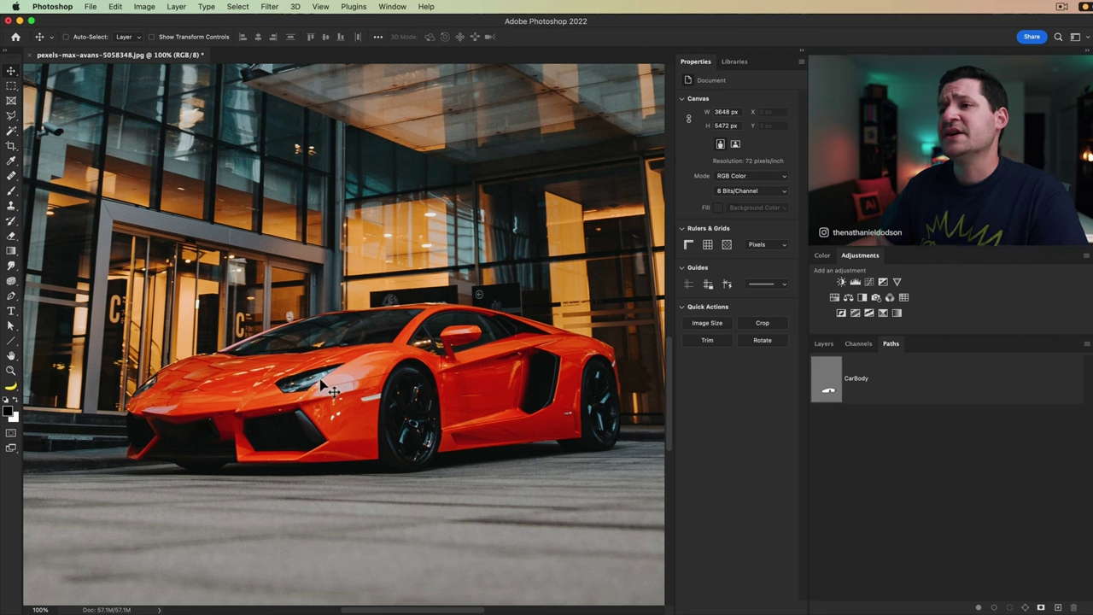
{"action": "left_click", "coordinate": [840, 398]}
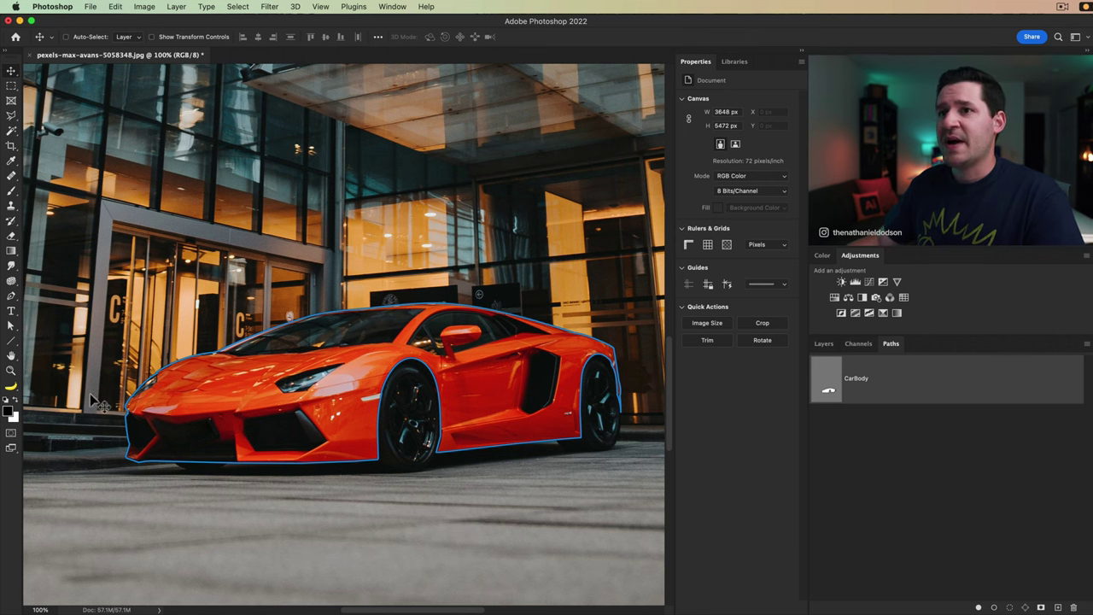
With the Pen tool, set Path Operations to Subtract Front Shape.
{"action": "left_click", "coordinate": [11, 297]}
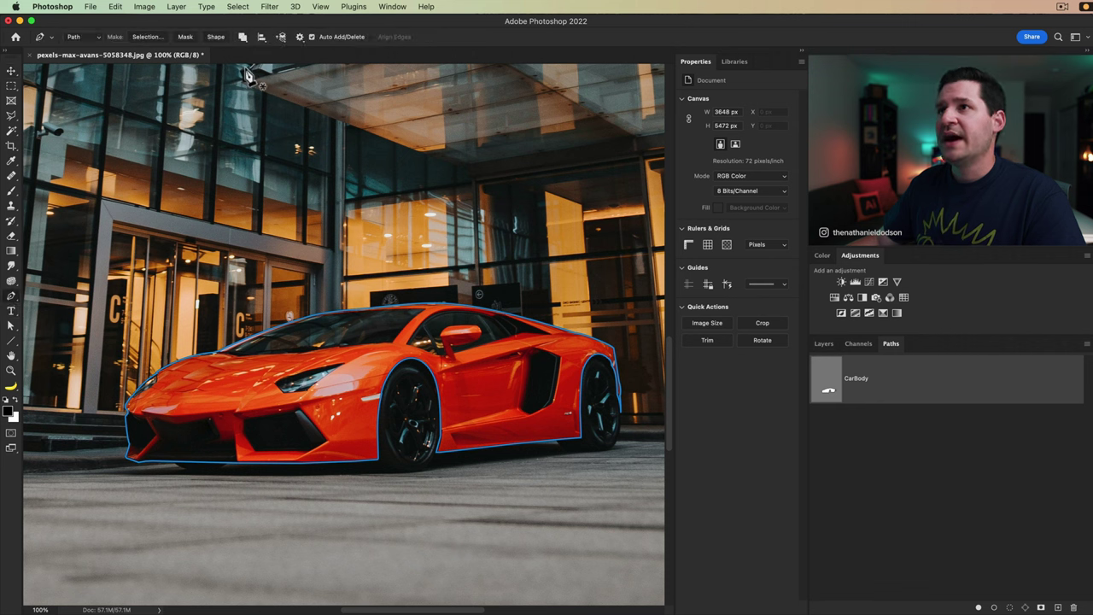
{"action": "left_click", "coordinate": [243, 37]}
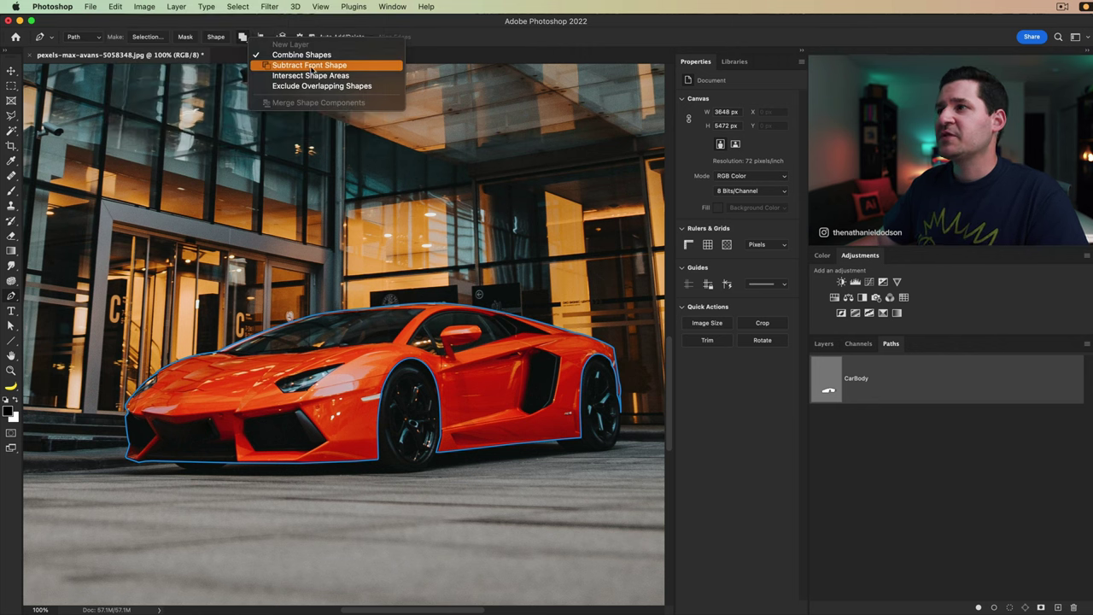
{"action": "left_click", "coordinate": [311, 67]}
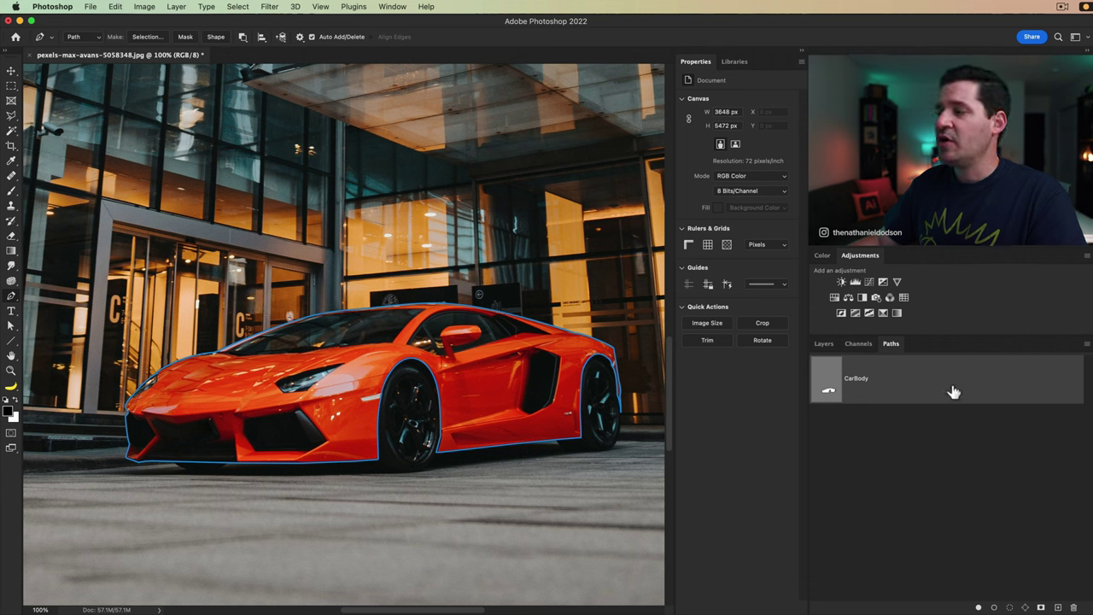
Draw a four-cornered shape across the car's rear and the pavement.
{"action": "left_click", "coordinate": [267, 272]}
{"action": "left_click", "coordinate": [272, 536]}
{"action": "left_click", "coordinate": [585, 489]}
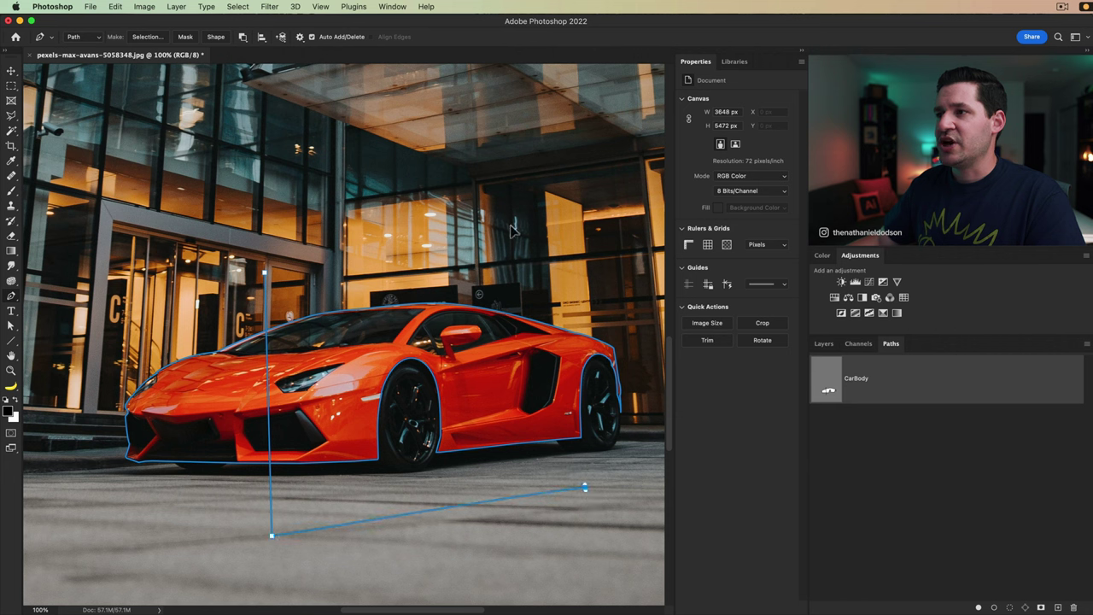
{"action": "left_click", "coordinate": [510, 242]}
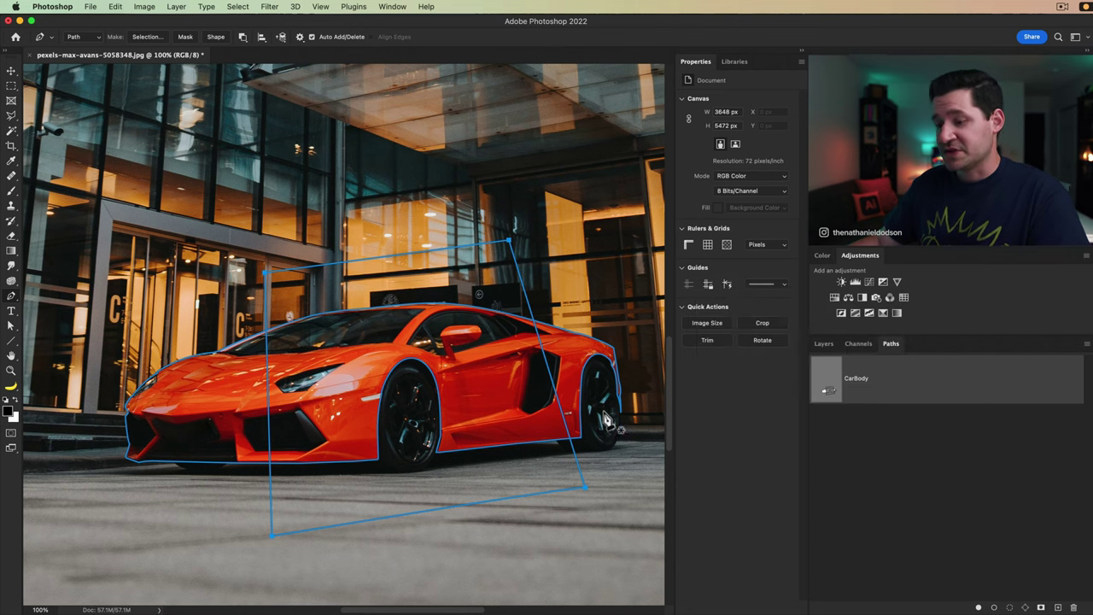
Undo the stray four-sided shape and reselect CarBody to show its outline.
{"action": "key", "text": "super+z"}
{"action": "key", "text": "super+z"}
{"action": "key", "text": "super+z"}
{"action": "key", "text": "super+z"}
{"action": "key", "text": "super+z"}
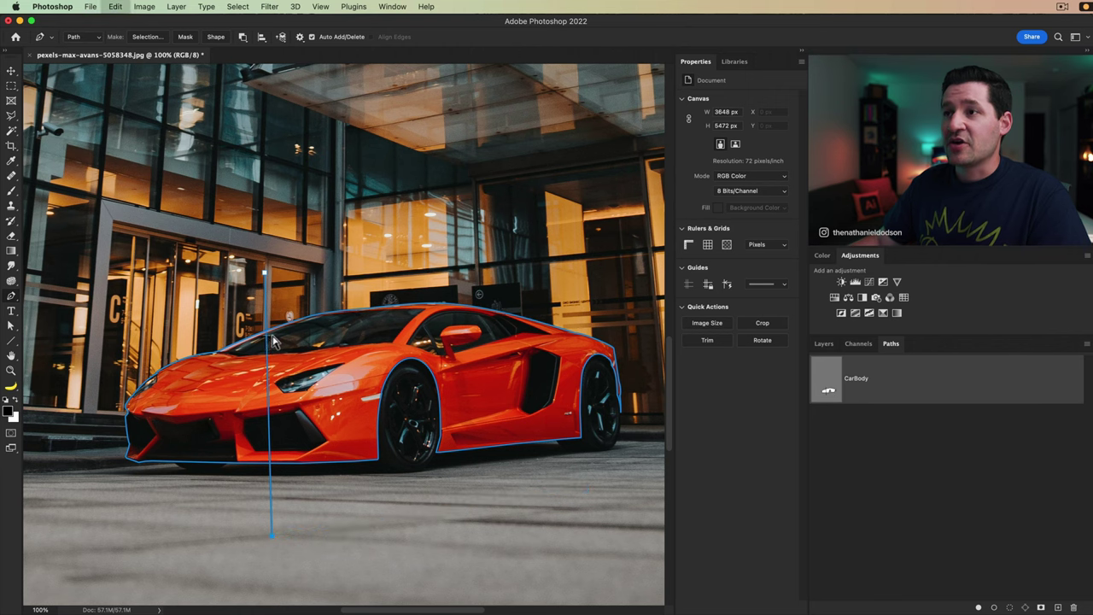
{"action": "key", "text": "z"}
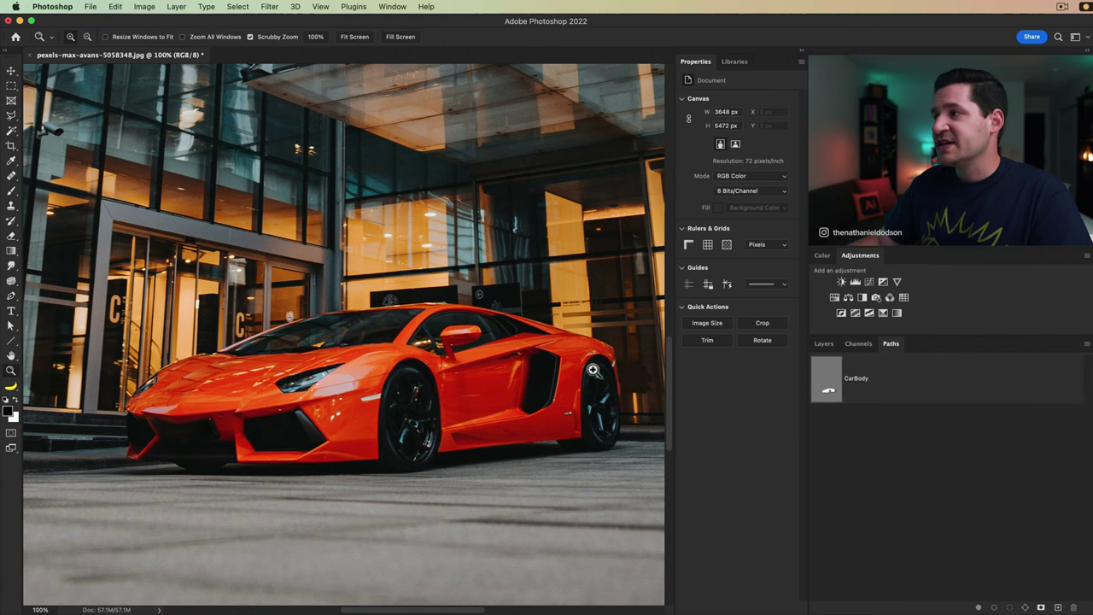
{"action": "left_click", "coordinate": [840, 398]}
Zoom to 400% and trace a closed Pen cut-out around the headlight.
{"action": "left_click", "coordinate": [314, 391]}
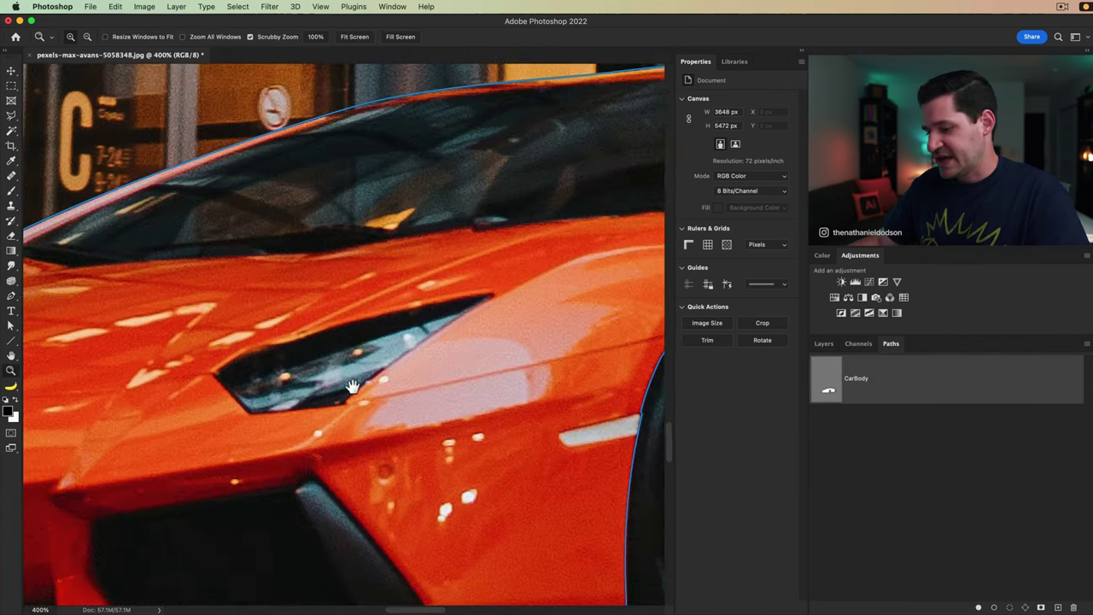
{"action": "key", "text": "p"}
{"action": "left_click", "coordinate": [214, 374]}
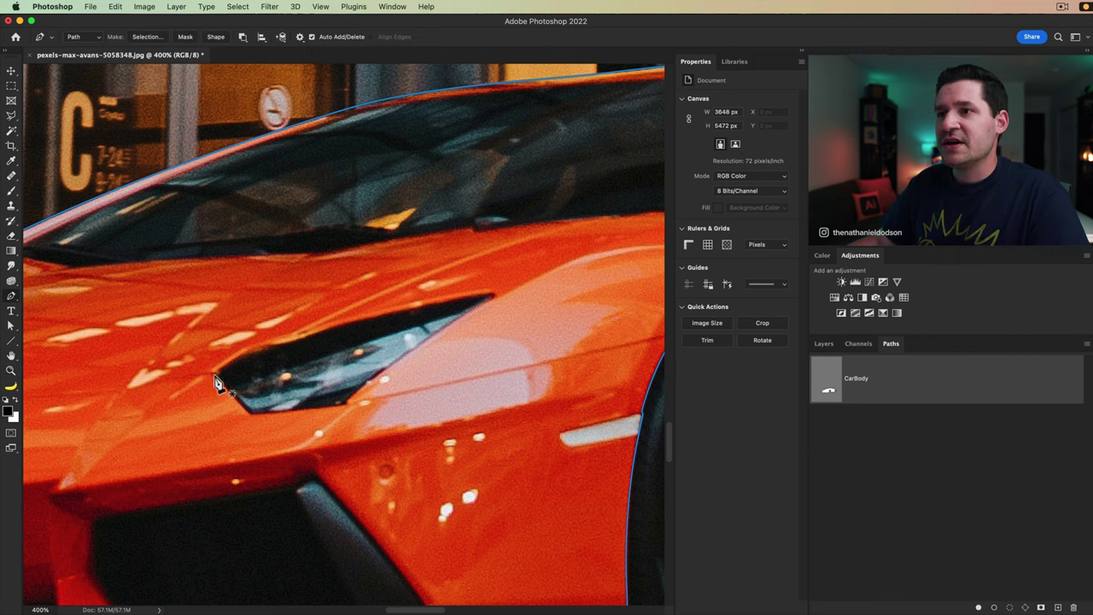
{"action": "left_click", "coordinate": [252, 414]}
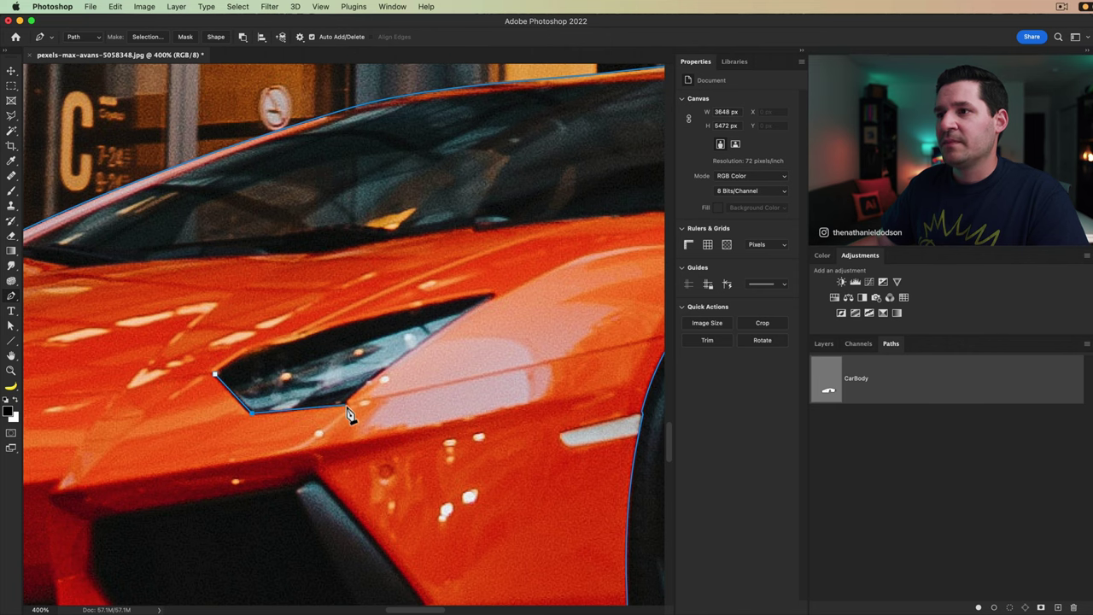
{"action": "left_click", "coordinate": [493, 299]}
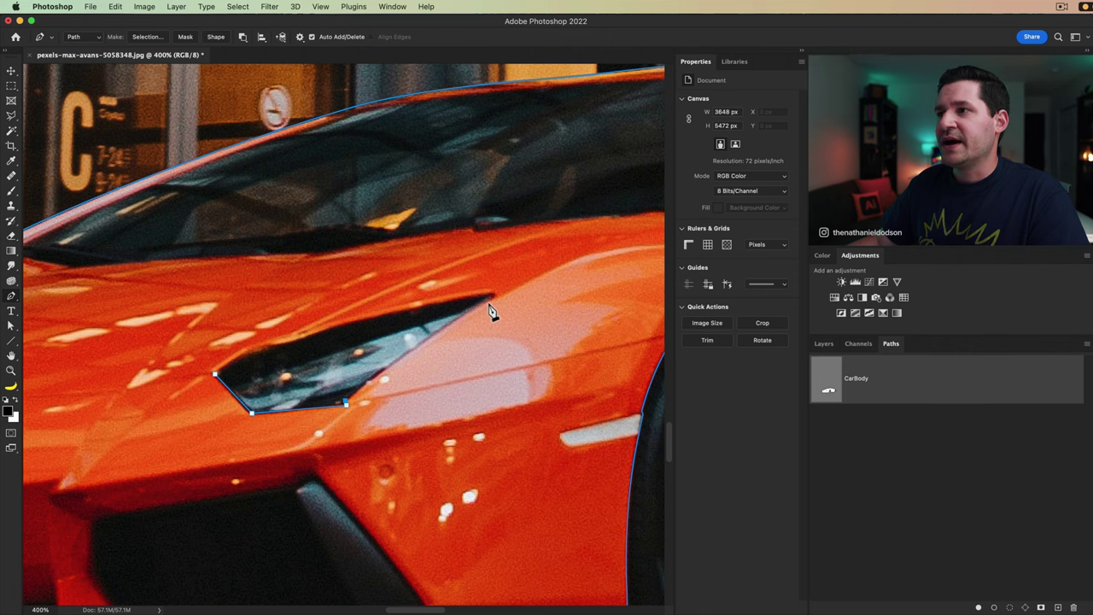
{"action": "left_click", "coordinate": [304, 340]}
{"action": "left_click", "coordinate": [268, 349]}
{"action": "left_click", "coordinate": [215, 375]}
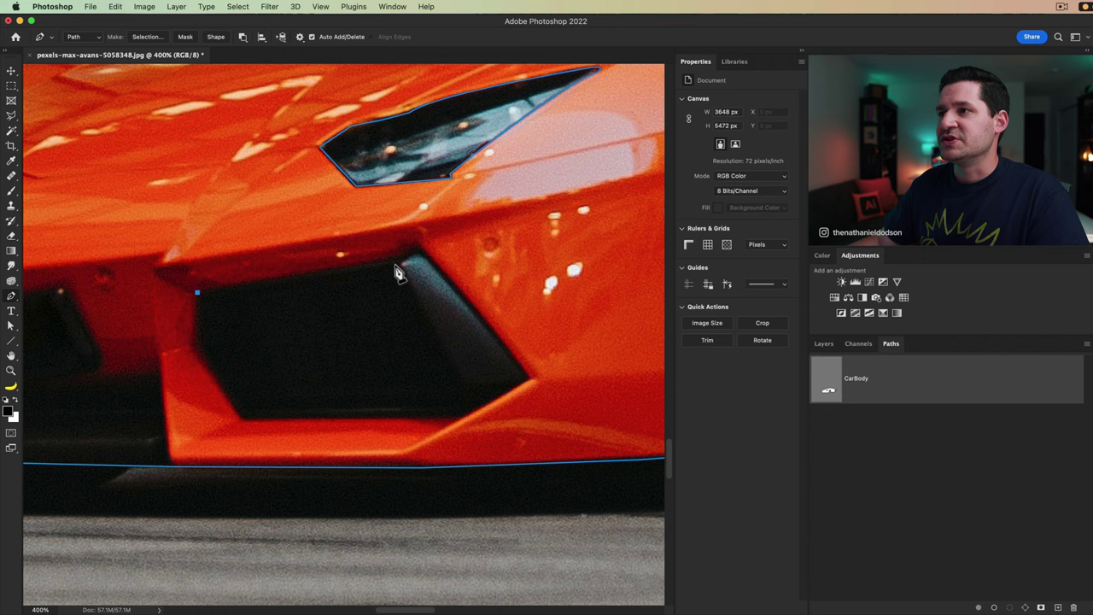
Outline the lower front air intake as a closed cut-out subpath.
{"action": "left_click", "coordinate": [196, 288]}
{"action": "left_click", "coordinate": [420, 251]}
{"action": "left_click", "coordinate": [487, 317]}
{"action": "left_click", "coordinate": [532, 390]}
{"action": "left_click", "coordinate": [439, 408]}
{"action": "left_click", "coordinate": [366, 420]}
{"action": "left_click", "coordinate": [237, 427]}
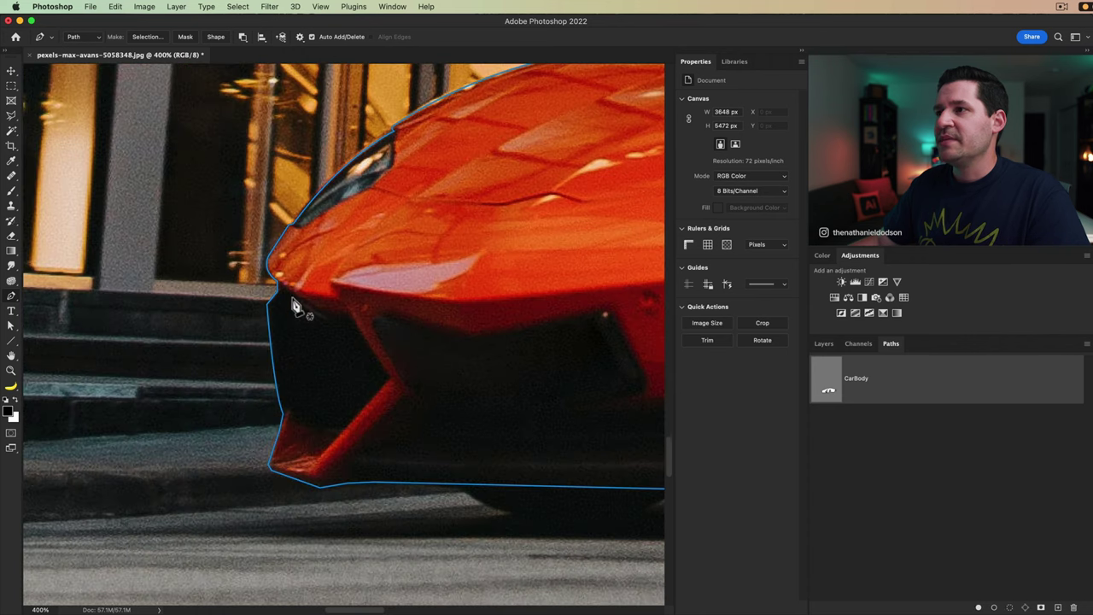
Trace a closed cut-out around the front bumper intake.
{"action": "left_click", "coordinate": [330, 318]}
{"action": "left_click", "coordinate": [390, 380]}
{"action": "left_click", "coordinate": [337, 444]}
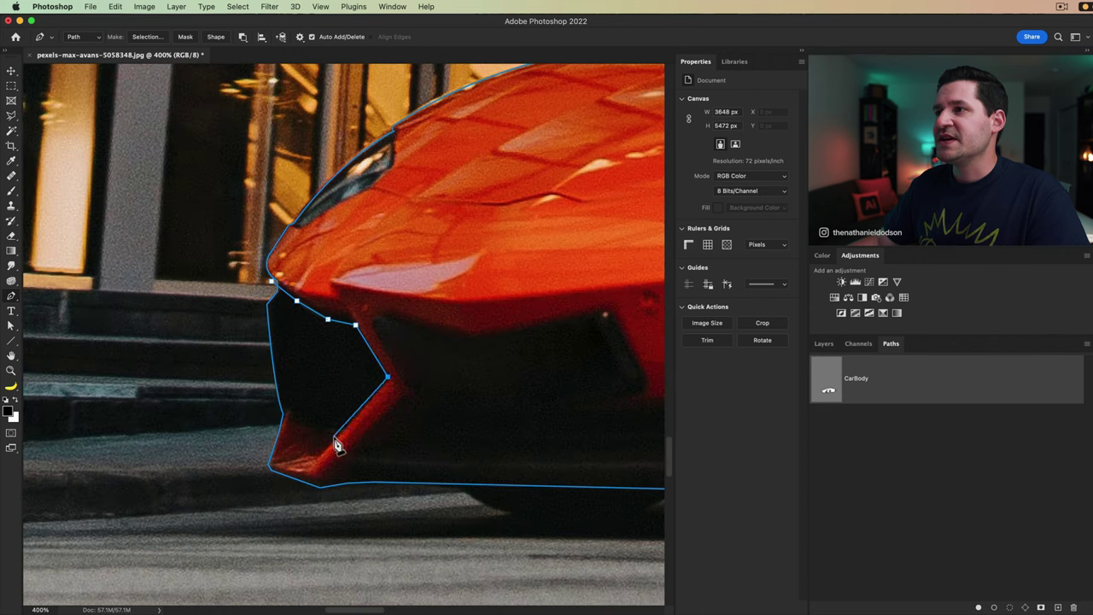
{"action": "left_click", "coordinate": [256, 427]}
{"action": "left_click", "coordinate": [235, 299]}
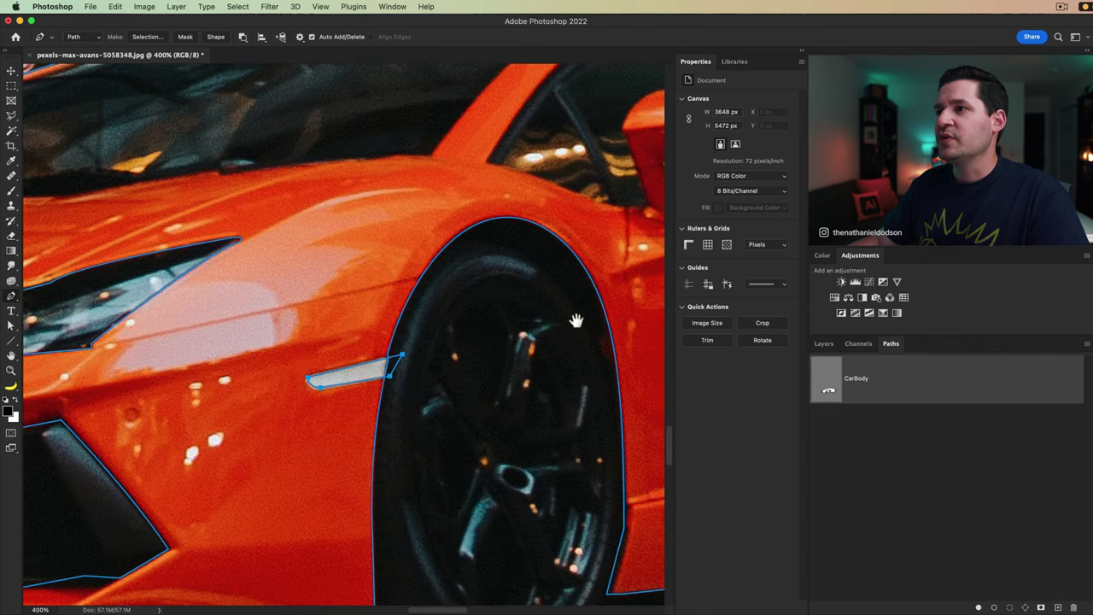
Outline the side air intake as a closed cut-out, adding points along the roofline and windshield base.
{"action": "left_click", "coordinate": [396, 283]}
{"action": "left_click", "coordinate": [498, 322]}
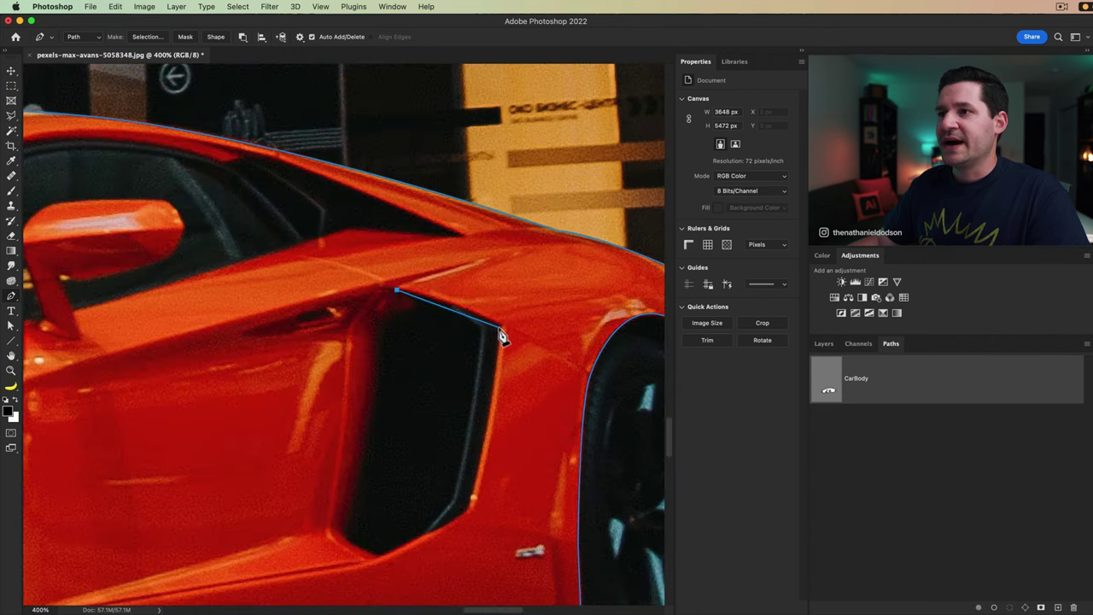
{"action": "left_click", "coordinate": [467, 502]}
{"action": "left_click", "coordinate": [419, 529]}
{"action": "left_click", "coordinate": [382, 549]}
{"action": "left_click", "coordinate": [347, 536]}
{"action": "left_click", "coordinate": [344, 523]}
{"action": "left_click", "coordinate": [396, 283]}
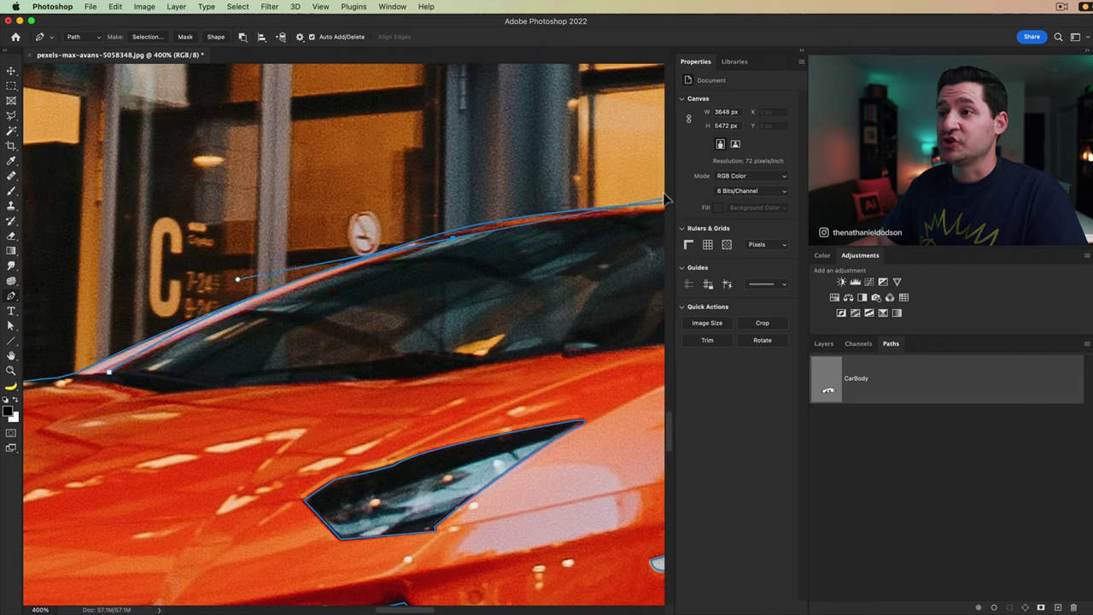
{"action": "left_click", "coordinate": [607, 215]}
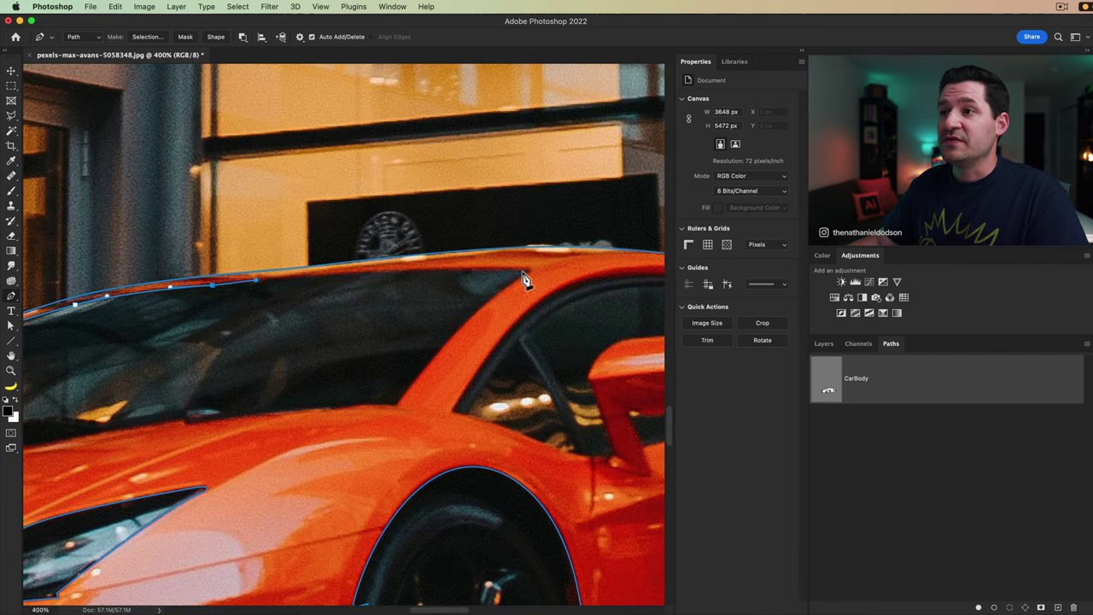
{"action": "left_click", "coordinate": [520, 275]}
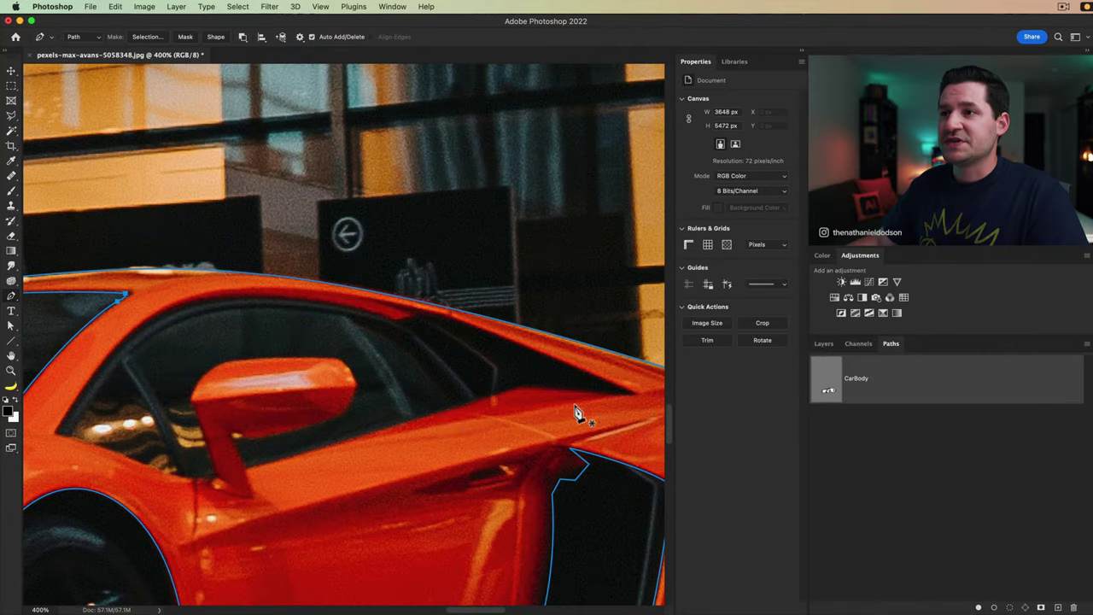
Trace a cut-out outline around the side mirror.
{"action": "left_click", "coordinate": [247, 466]}
{"action": "left_click", "coordinate": [236, 445]}
{"action": "left_click", "coordinate": [328, 422]}
{"action": "left_click", "coordinate": [355, 389]}
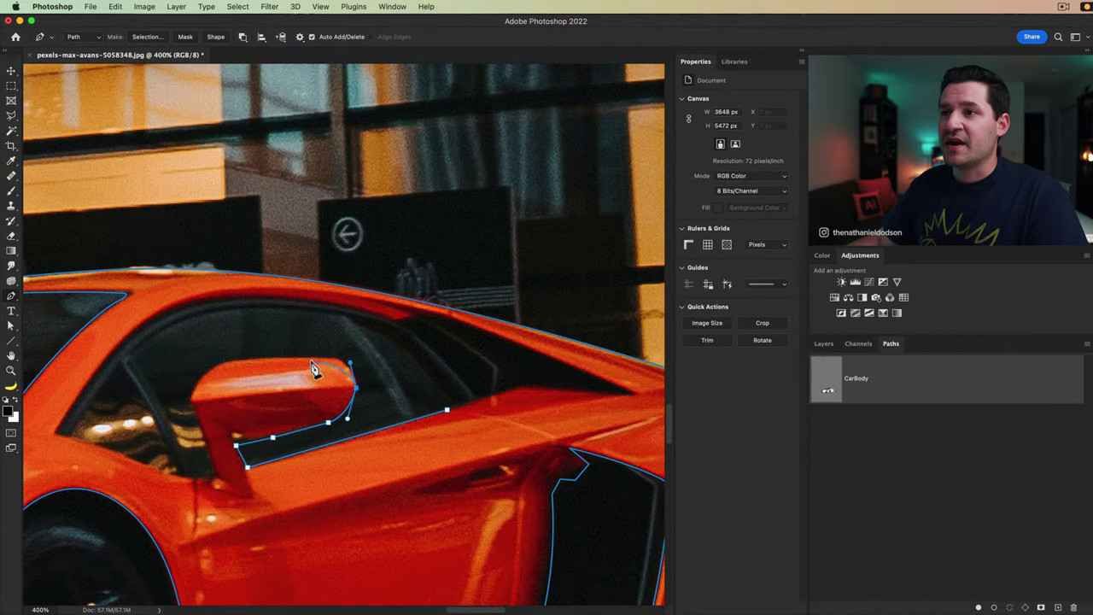
{"action": "left_click", "coordinate": [314, 357]}
{"action": "left_click", "coordinate": [235, 360]}
{"action": "left_click", "coordinate": [190, 401]}
{"action": "left_click", "coordinate": [207, 445]}
{"action": "left_click", "coordinate": [198, 476]}
{"action": "left_click", "coordinate": [186, 475]}
Outline the side window with a curved top edge, then zoom out.
{"action": "left_click", "coordinate": [61, 432]}
{"action": "left_click", "coordinate": [73, 362]}
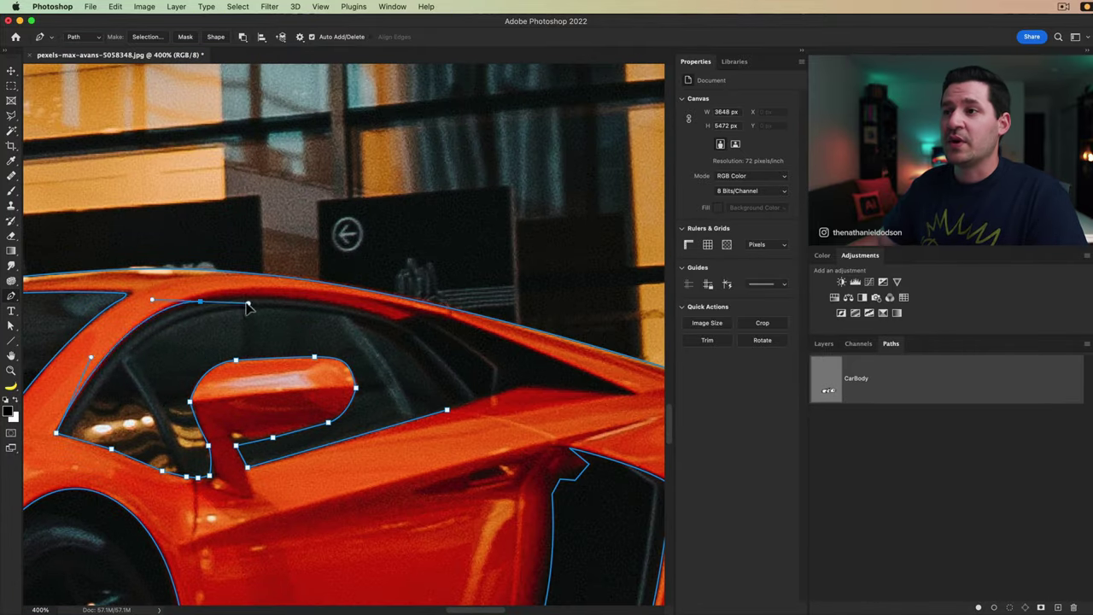
{"action": "left_click", "coordinate": [134, 317]}
{"action": "left_click", "coordinate": [188, 300]}
{"action": "left_click", "coordinate": [256, 288]}
{"action": "left_click", "coordinate": [324, 298]}
{"action": "left_click", "coordinate": [379, 304]}
{"action": "left_click_drag", "start_coordinate": [391, 313], "coordinate": [188, 291]}
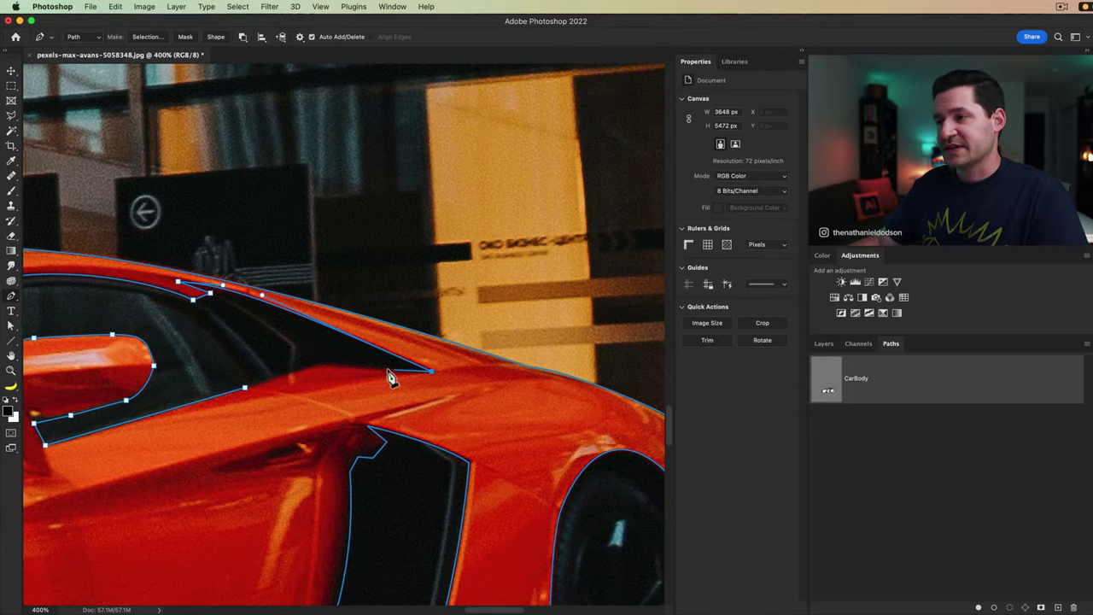
{"action": "scroll", "coordinate": [431, 526], "scroll_direction": "down", "scroll_amount": 6}
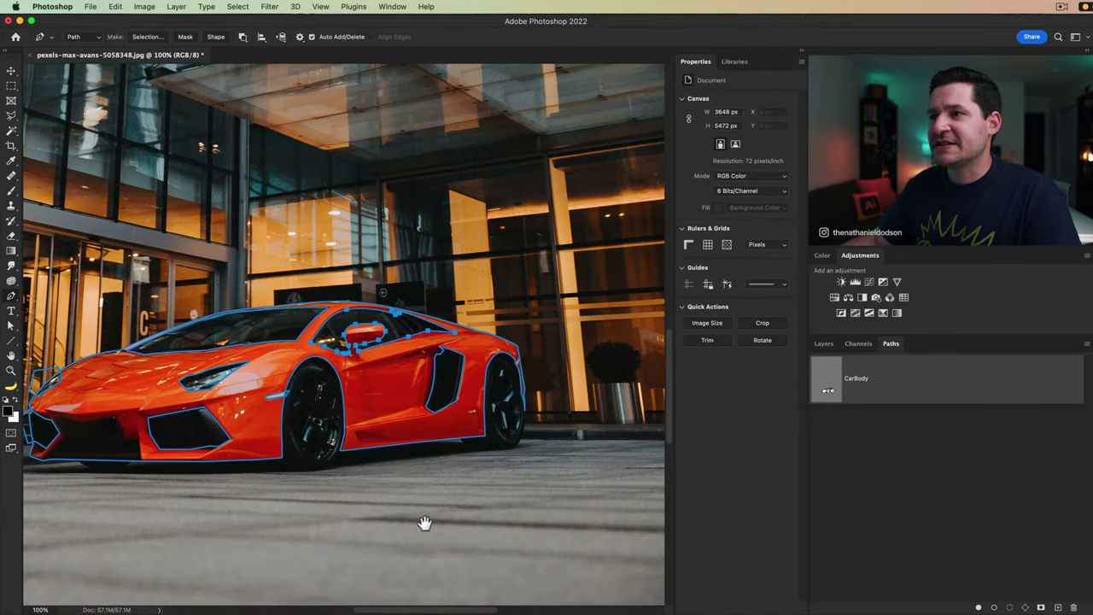
{"action": "scroll", "coordinate": [521, 486], "scroll_direction": "left", "scroll_amount": 5}
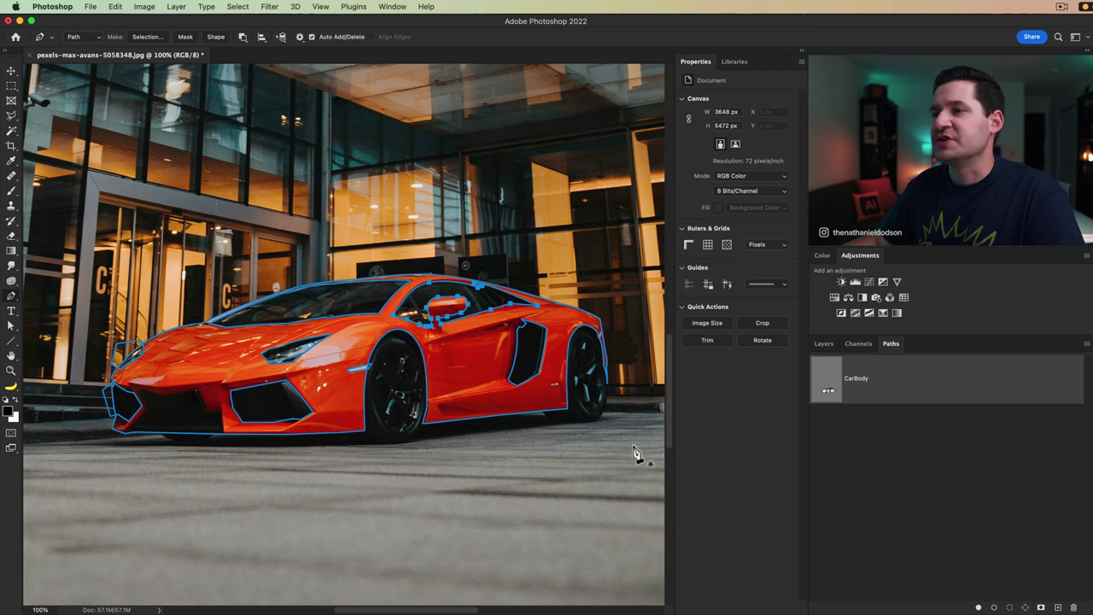
{"action": "mouse_move", "coordinate": [833, 398]}
{"action": "left_mouse_down"}
{"action": "mouse_move", "coordinate": [846, 386]}
{"action": "mouse_move", "coordinate": [833, 397]}
{"action": "left_mouse_up"}
{"action": "left_click", "coordinate": [833, 393], "text": "super"}
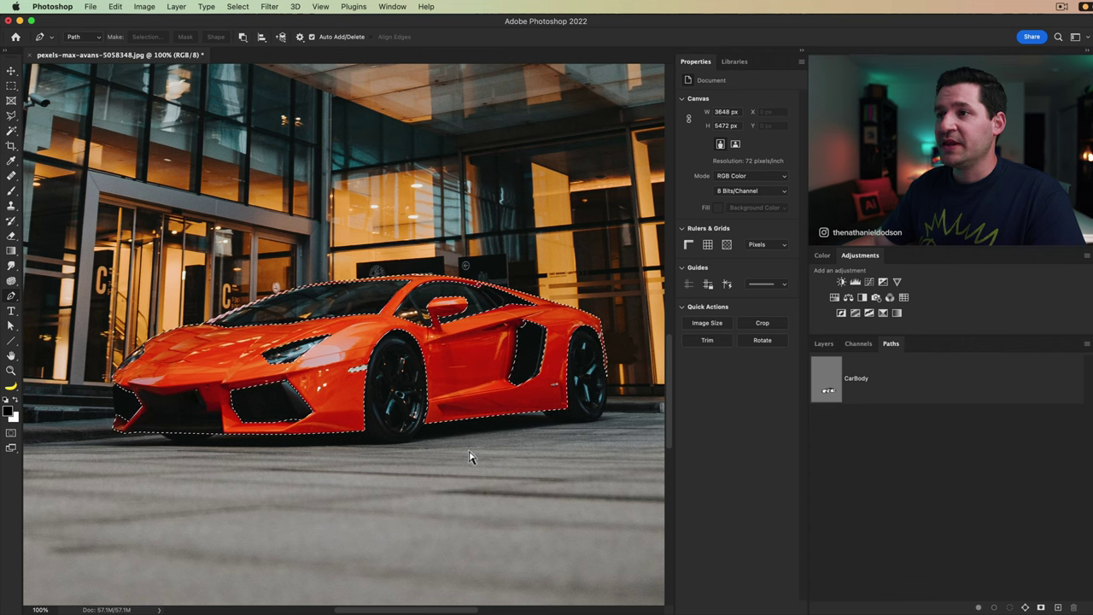
{"action": "key", "text": "super+d"}
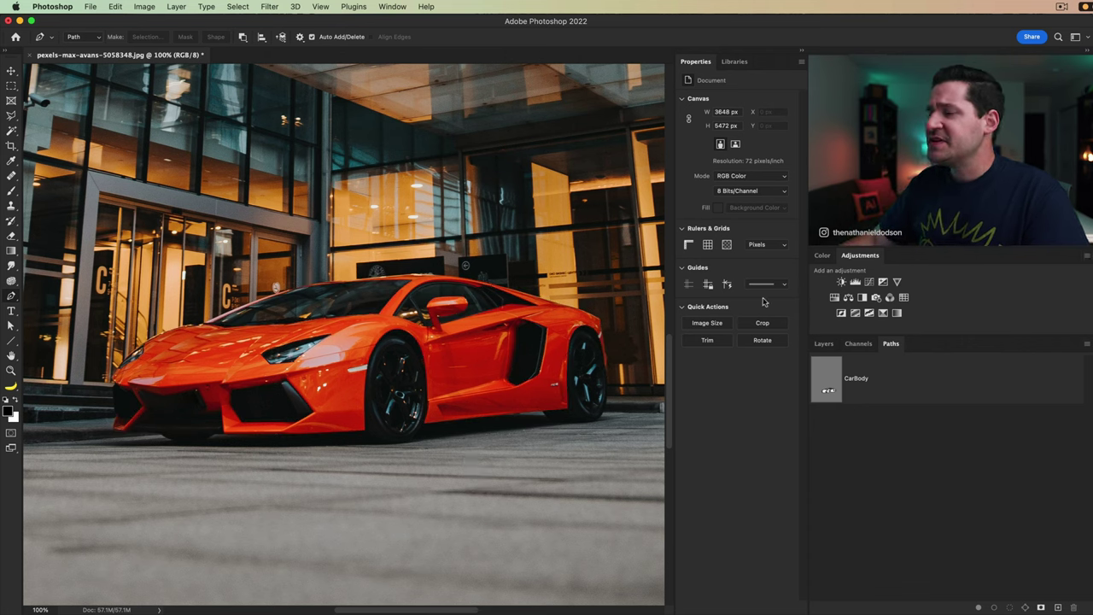
{"action": "left_click", "coordinate": [833, 392]}
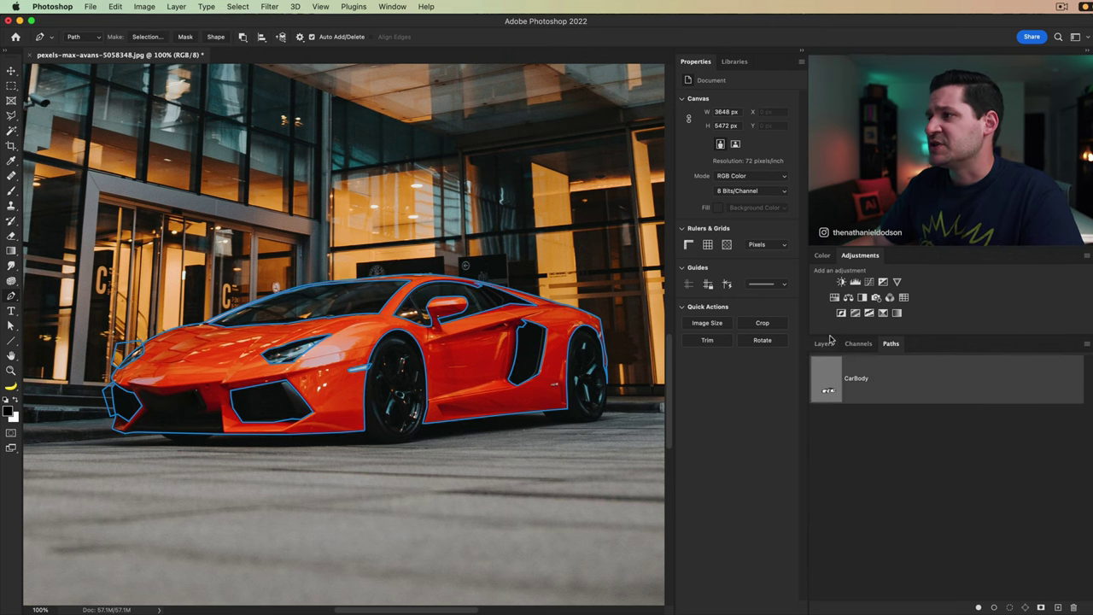
{"action": "left_click", "coordinate": [822, 343]}
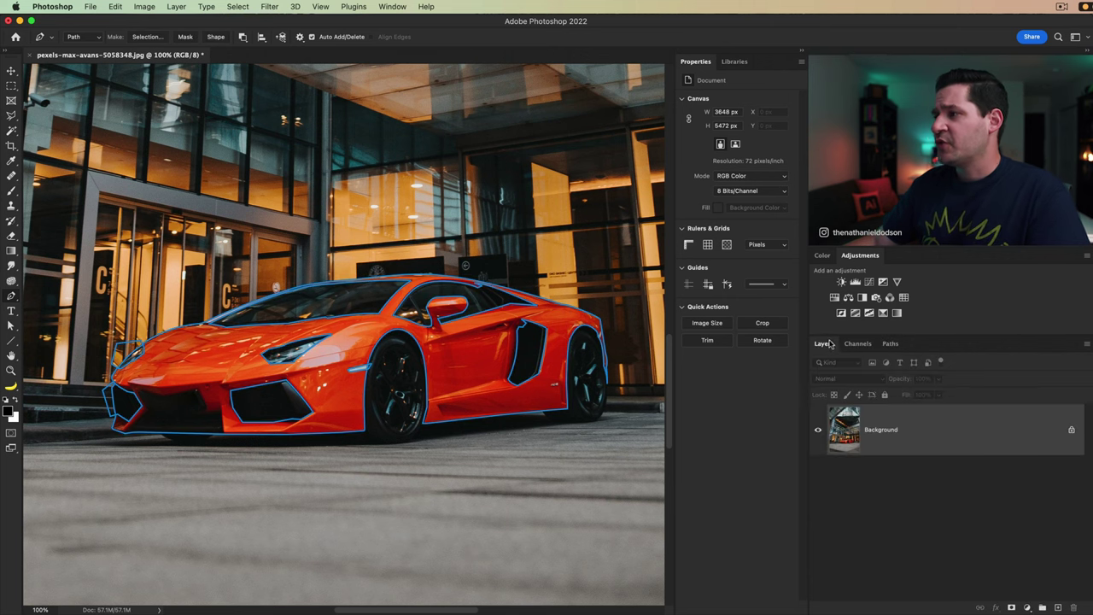
{"action": "left_click", "coordinate": [891, 345]}
{"action": "left_click", "coordinate": [842, 388], "text": "super"}
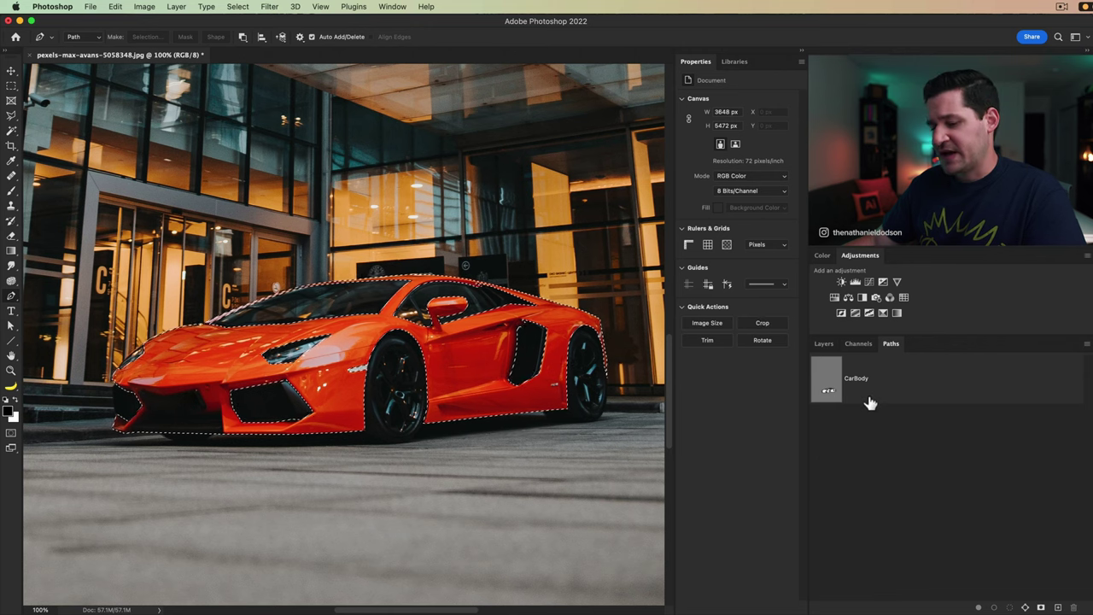
{"action": "key", "text": "super+d"}
{"action": "left_click", "coordinate": [842, 398]}
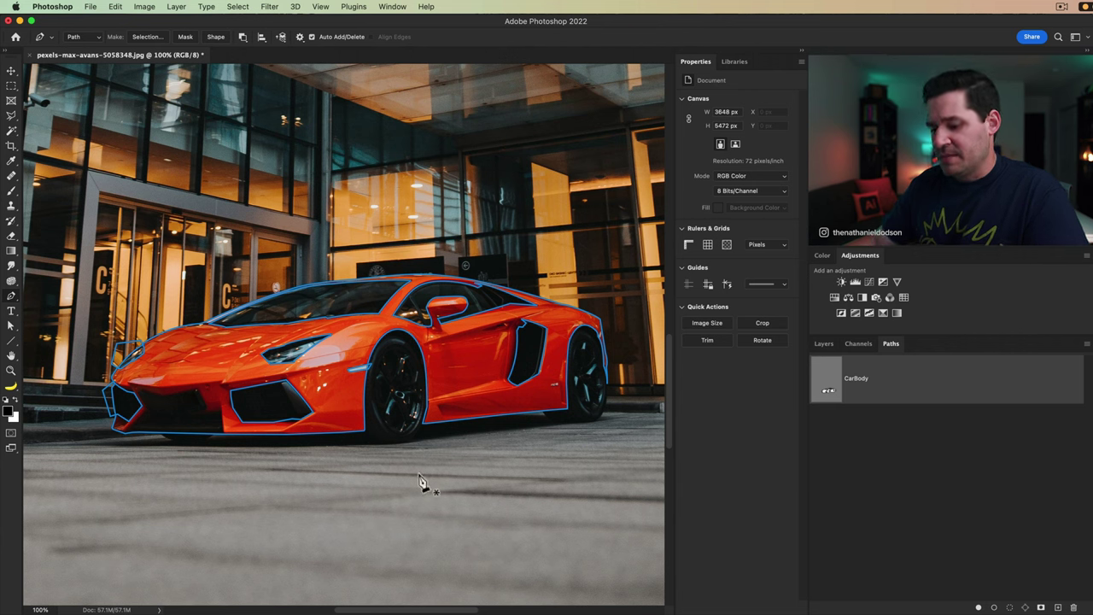
{"action": "key", "text": "z"}
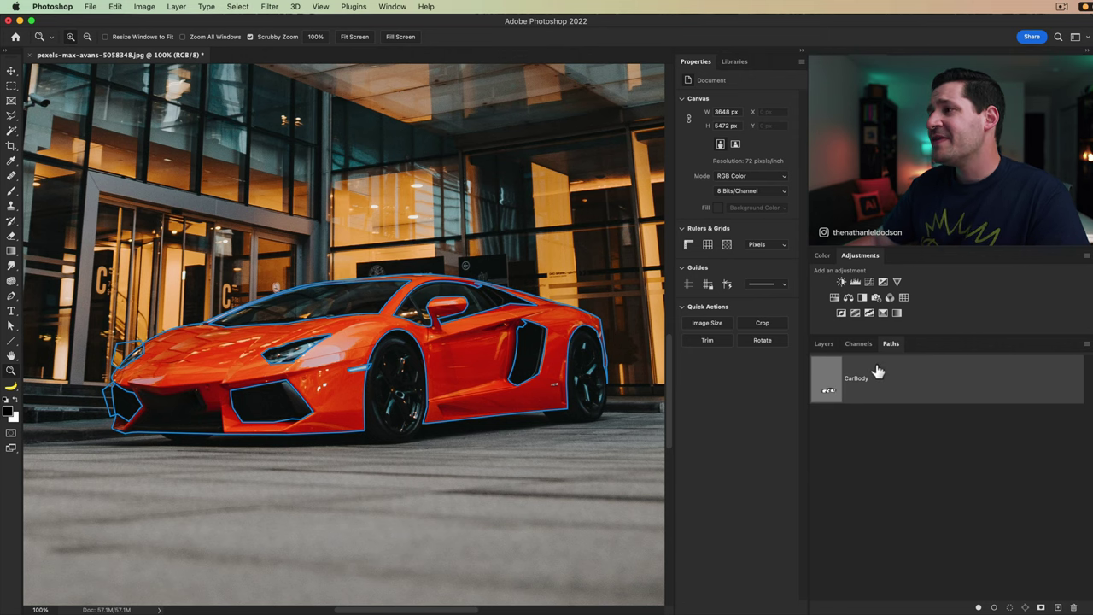
Add a blue Solid Color fill layer masked to the car, with blend mode Color.
{"action": "left_click", "coordinate": [823, 344]}
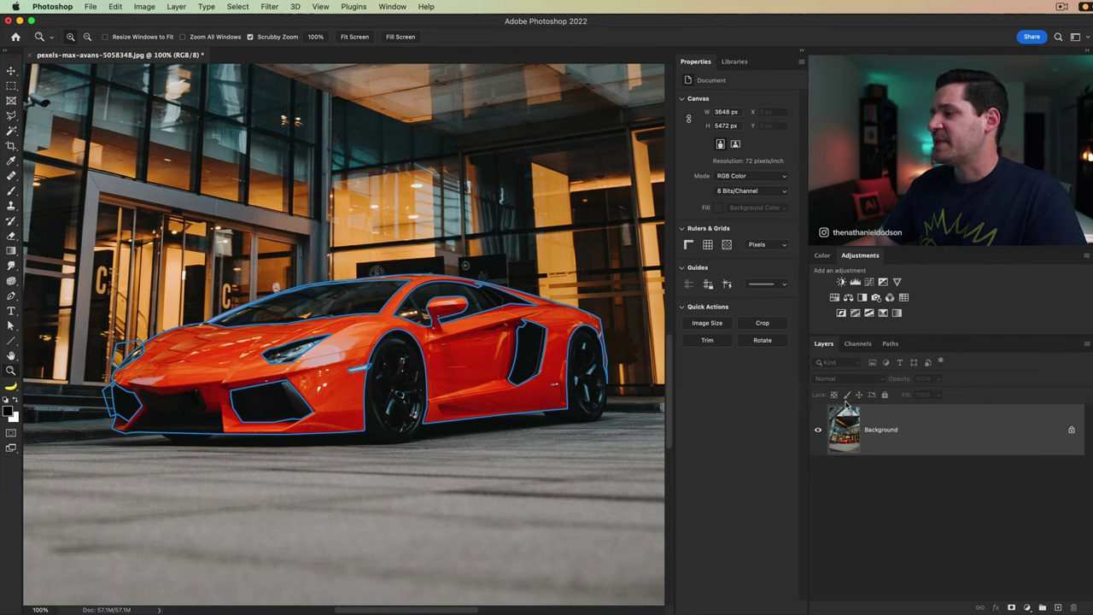
{"action": "left_click", "coordinate": [1027, 607]}
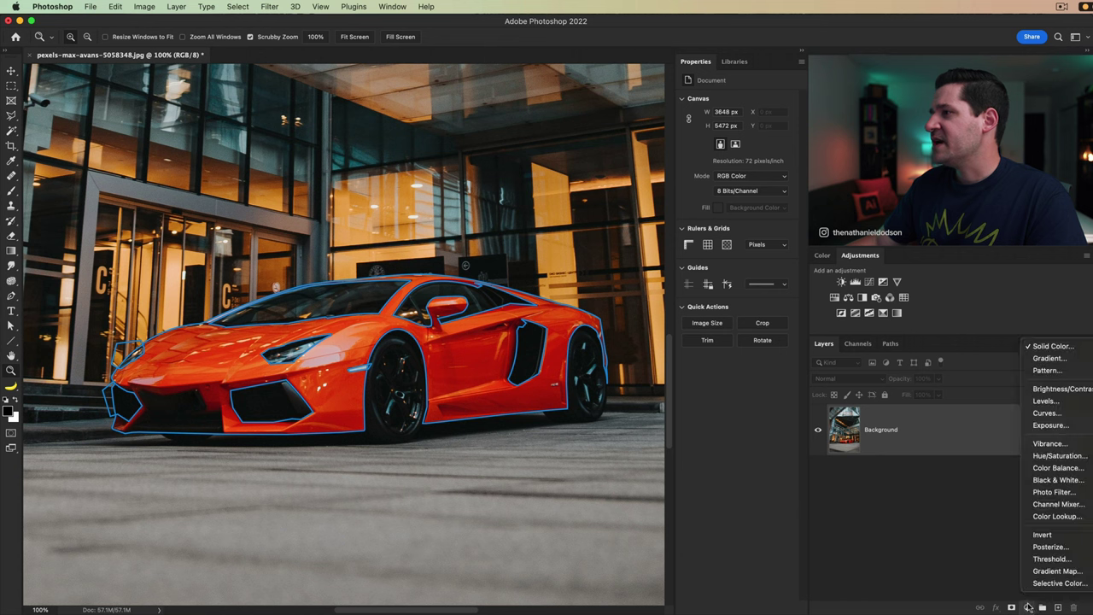
{"action": "left_click", "coordinate": [1049, 347]}
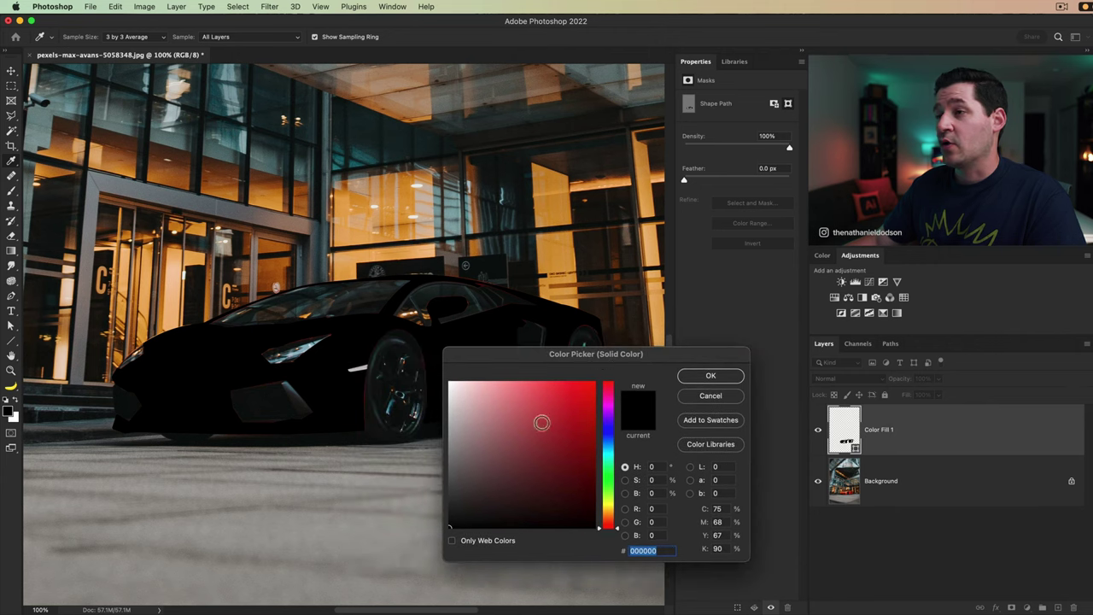
{"action": "left_click_drag", "start_coordinate": [606, 437], "coordinate": [587, 416]}
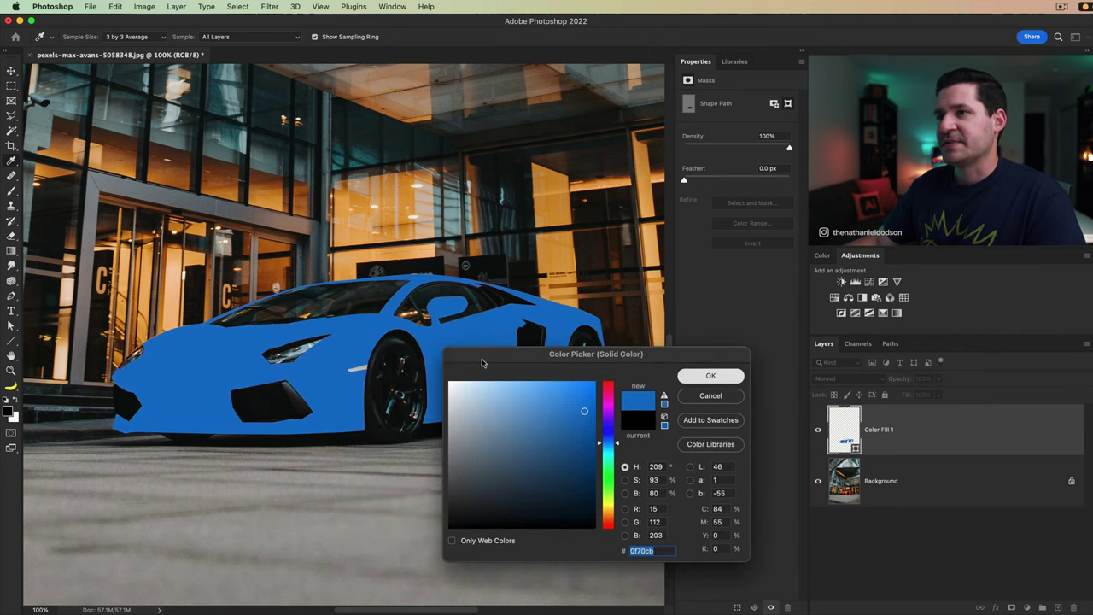
{"action": "left_click", "coordinate": [712, 376]}
{"action": "key", "text": "z"}
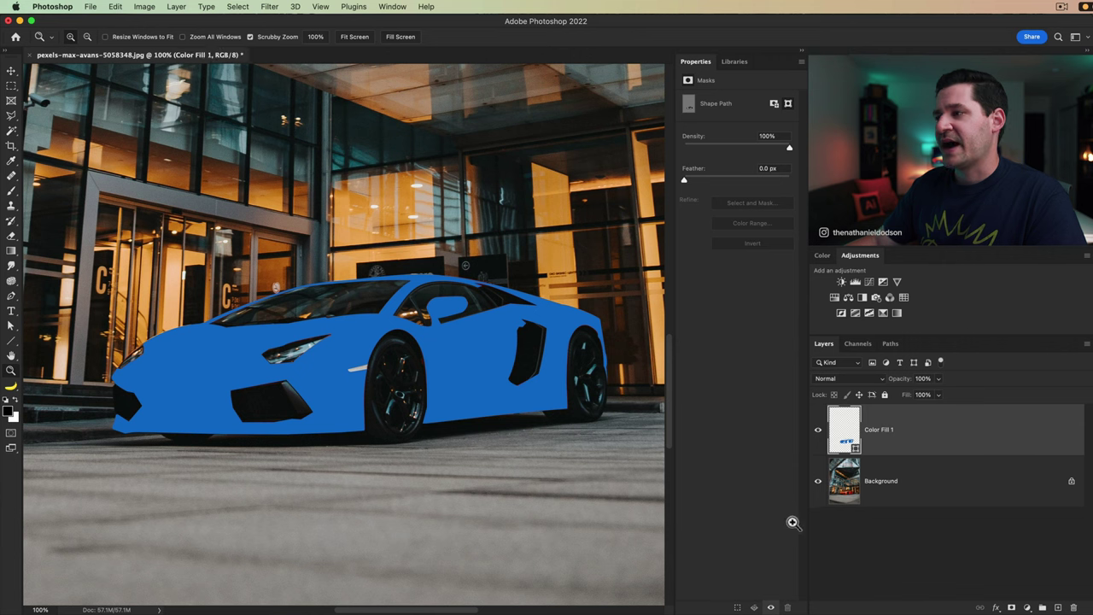
{"action": "left_click", "coordinate": [849, 381]}
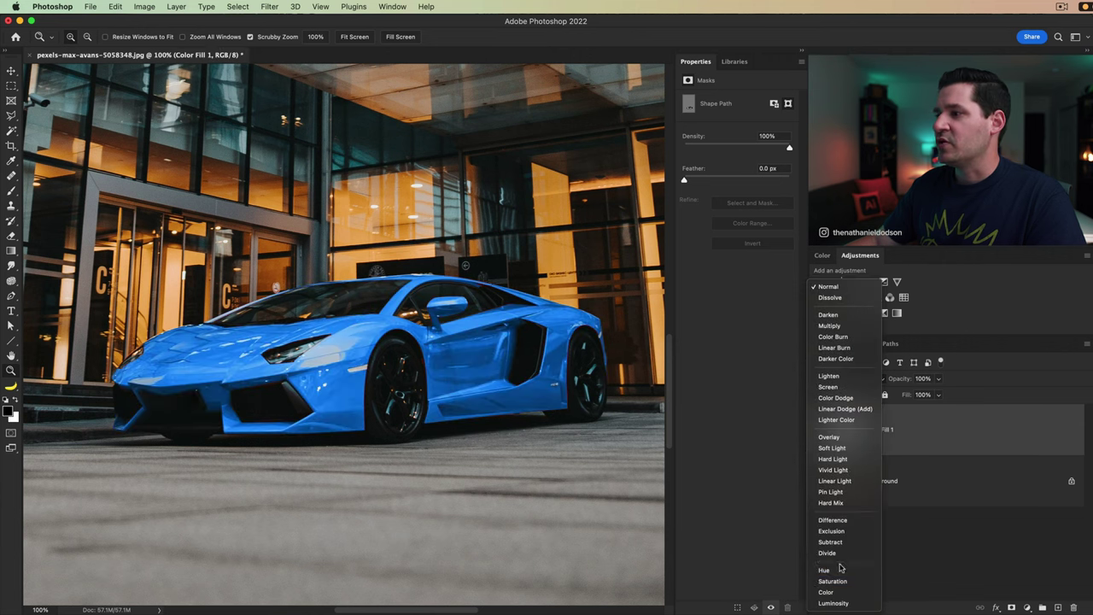
{"action": "left_click", "coordinate": [827, 593]}
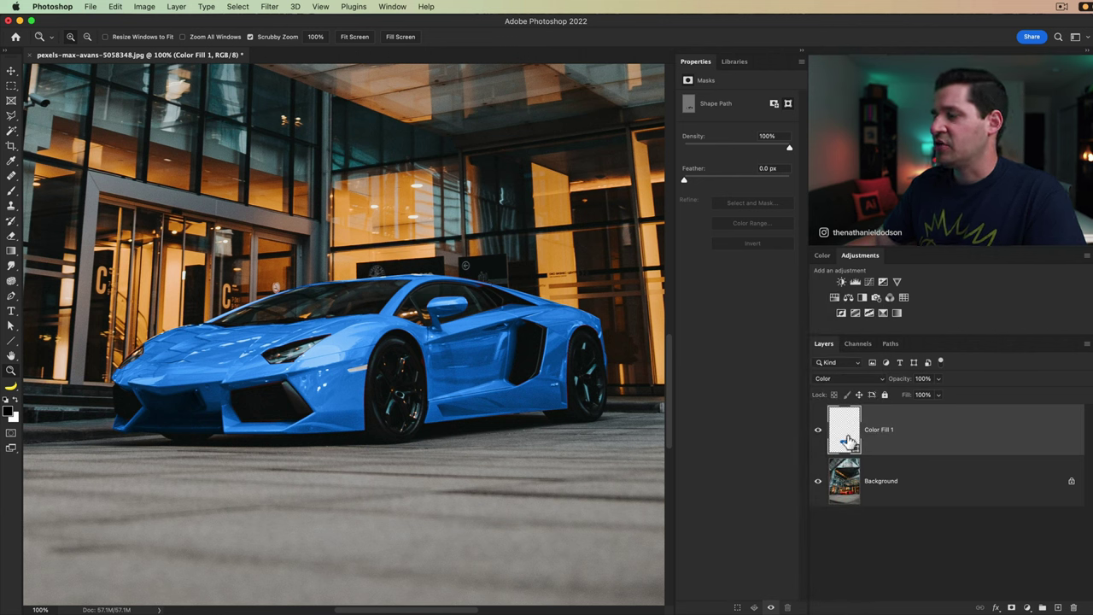
Change Color Fill 1's colour from blue to teal 0fc9cb.
{"action": "double_click", "coordinate": [847, 442]}
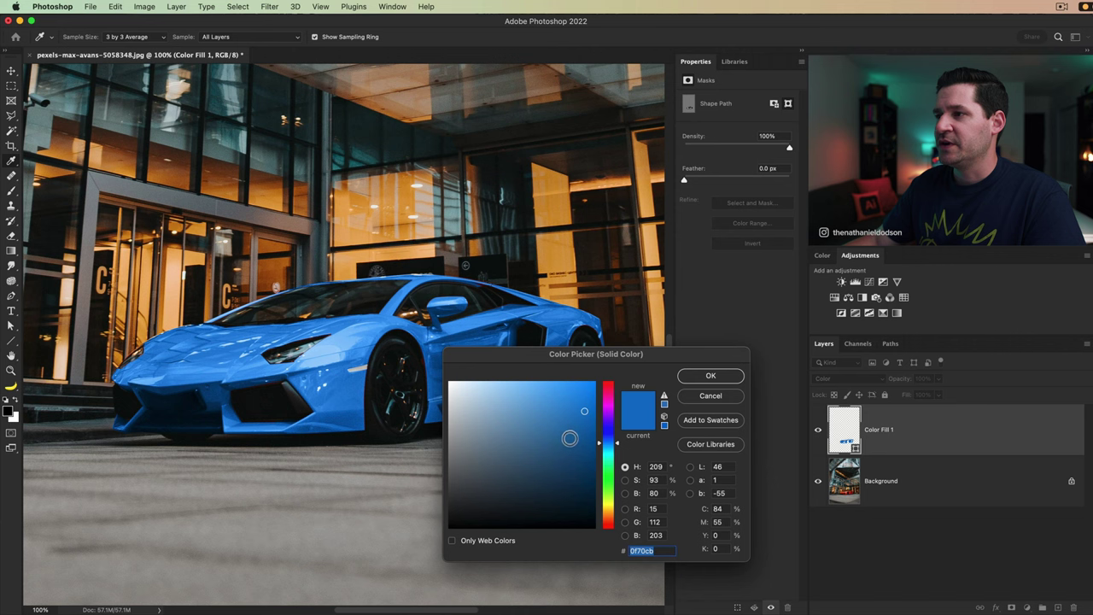
{"action": "left_click_drag", "start_coordinate": [612, 414], "coordinate": [614, 459]}
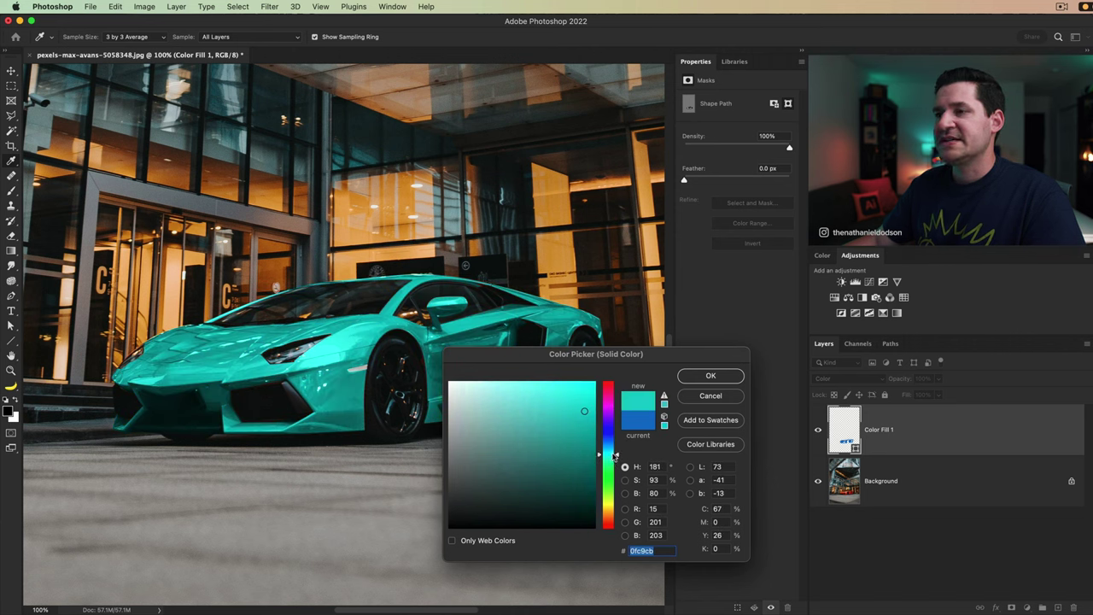
{"action": "left_click", "coordinate": [711, 376]}
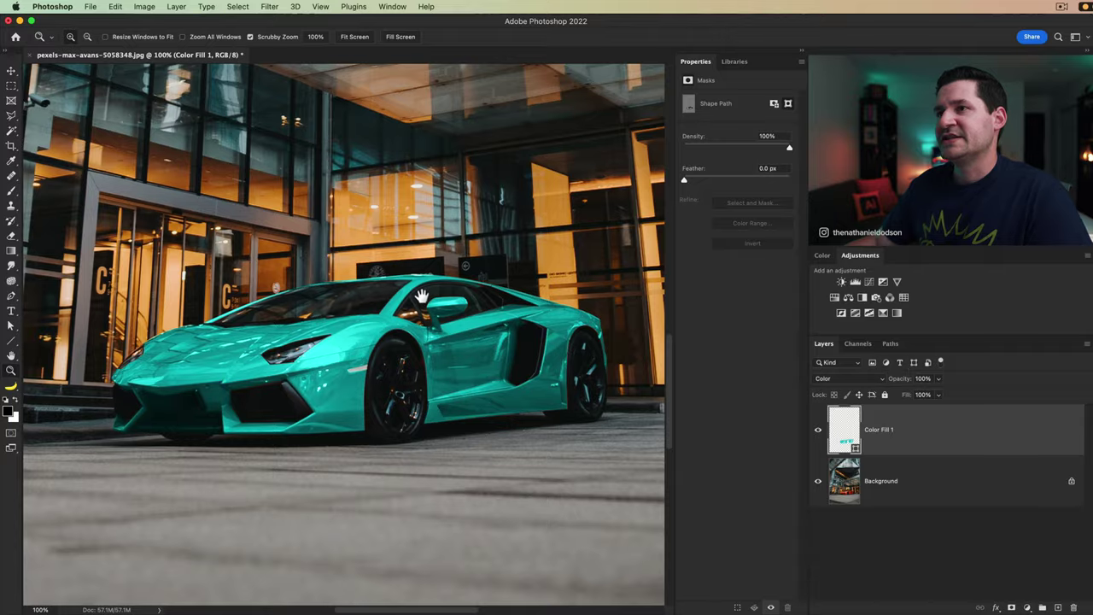
{"action": "scroll", "coordinate": [254, 256], "scroll_direction": "down", "scroll_amount": 3}
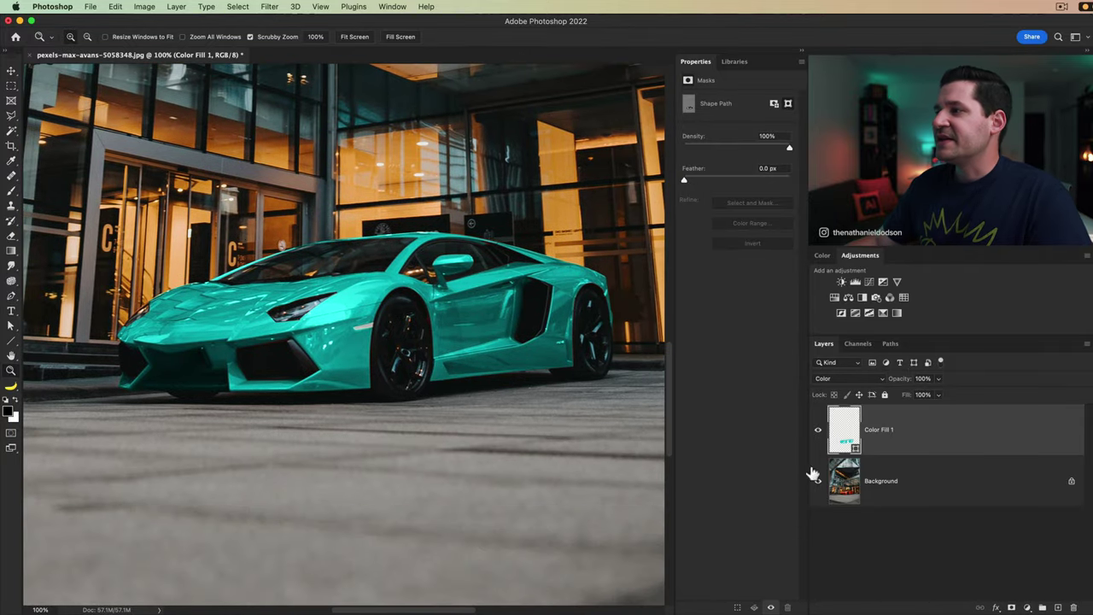
Zoom in on the roof edge and nudge mask path points to fit the roofline.
{"action": "left_click", "coordinate": [383, 322]}
{"action": "left_click", "coordinate": [371, 337]}
{"action": "left_click", "coordinate": [371, 337]}
{"action": "left_click", "coordinate": [481, 304]}
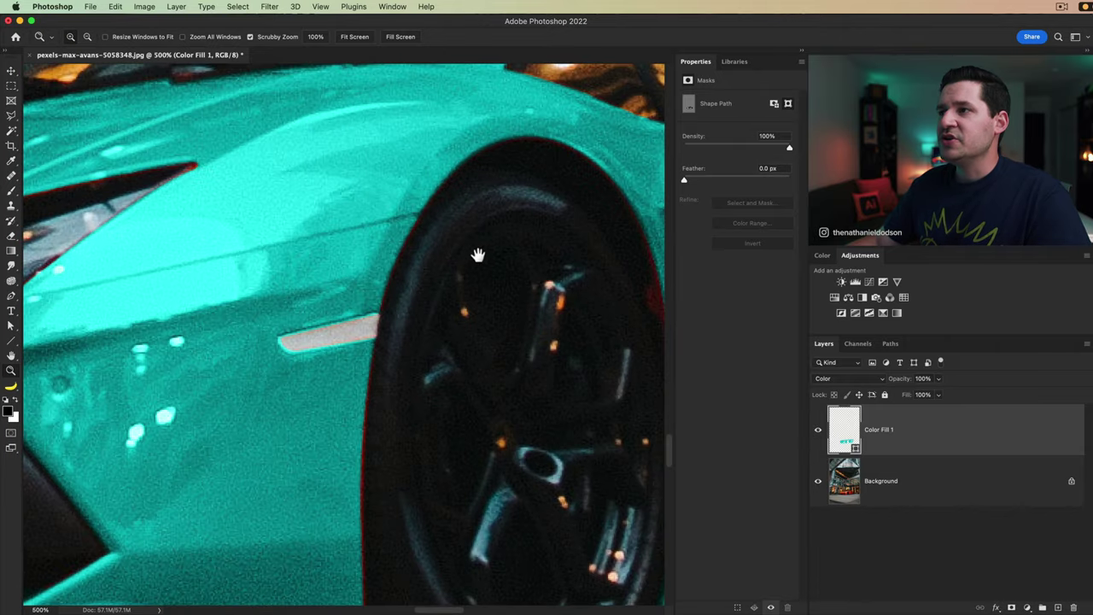
{"action": "left_click_drag", "start_coordinate": [479, 255], "coordinate": [537, 222]}
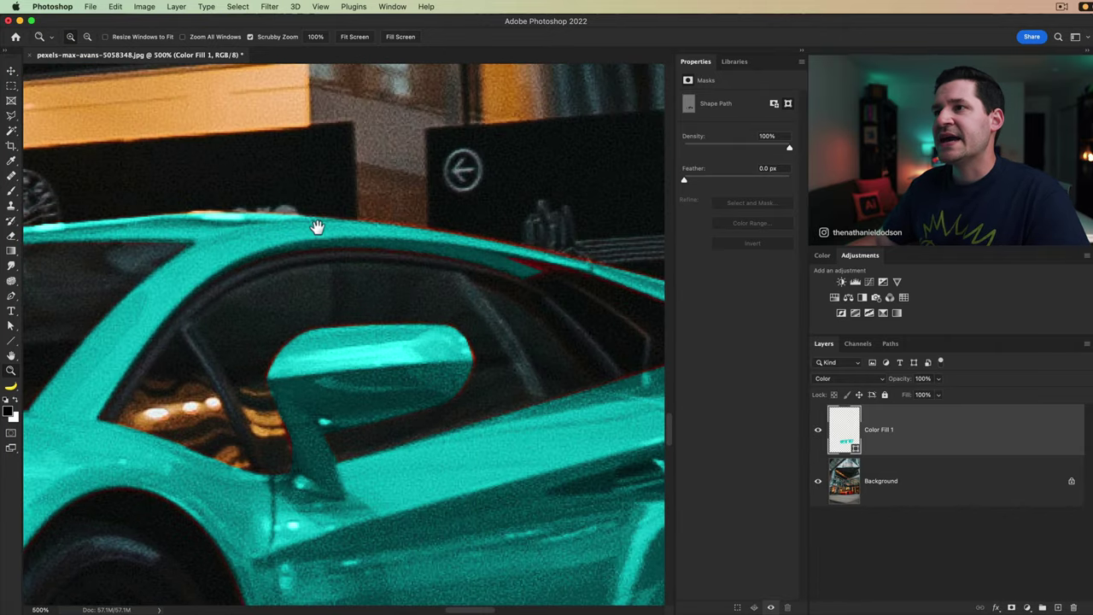
{"action": "left_click_drag", "start_coordinate": [317, 226], "coordinate": [431, 301]}
{"action": "left_click", "coordinate": [375, 293]}
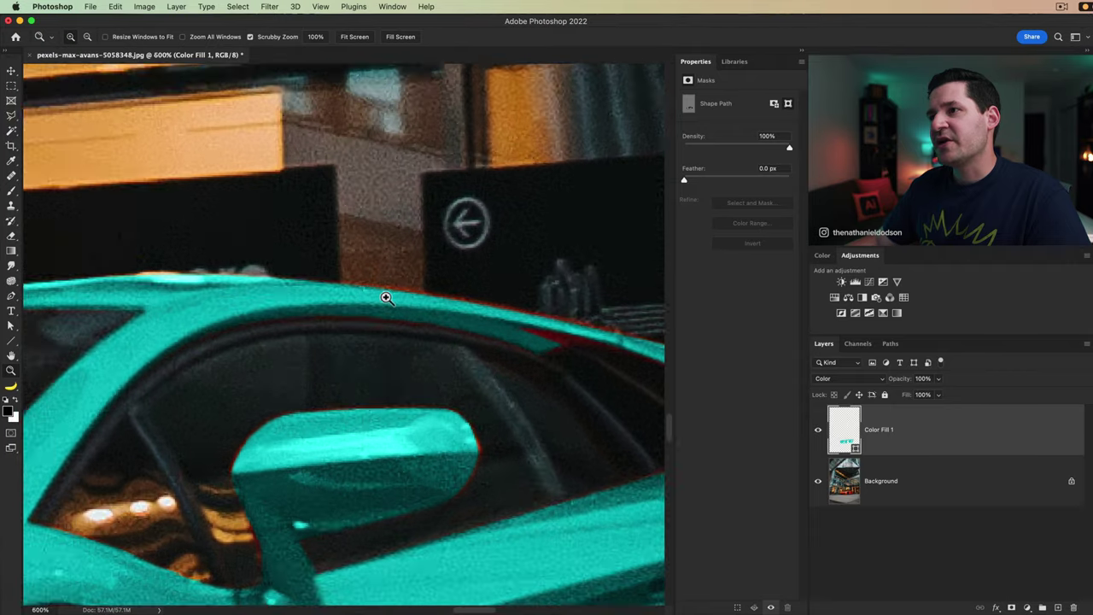
{"action": "left_click", "coordinate": [348, 296]}
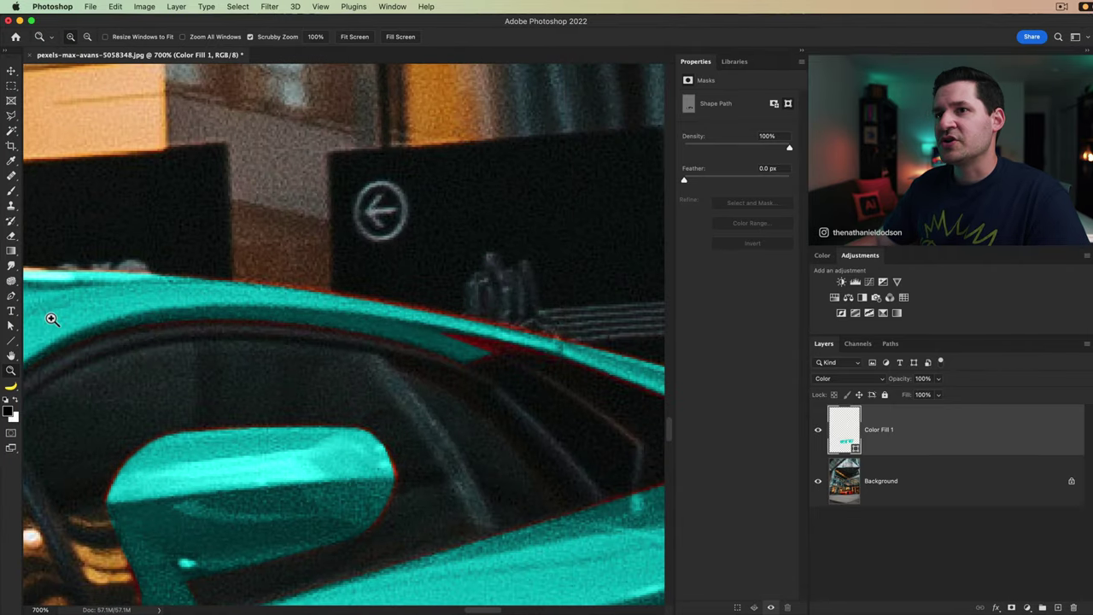
{"action": "left_click", "coordinate": [11, 325]}
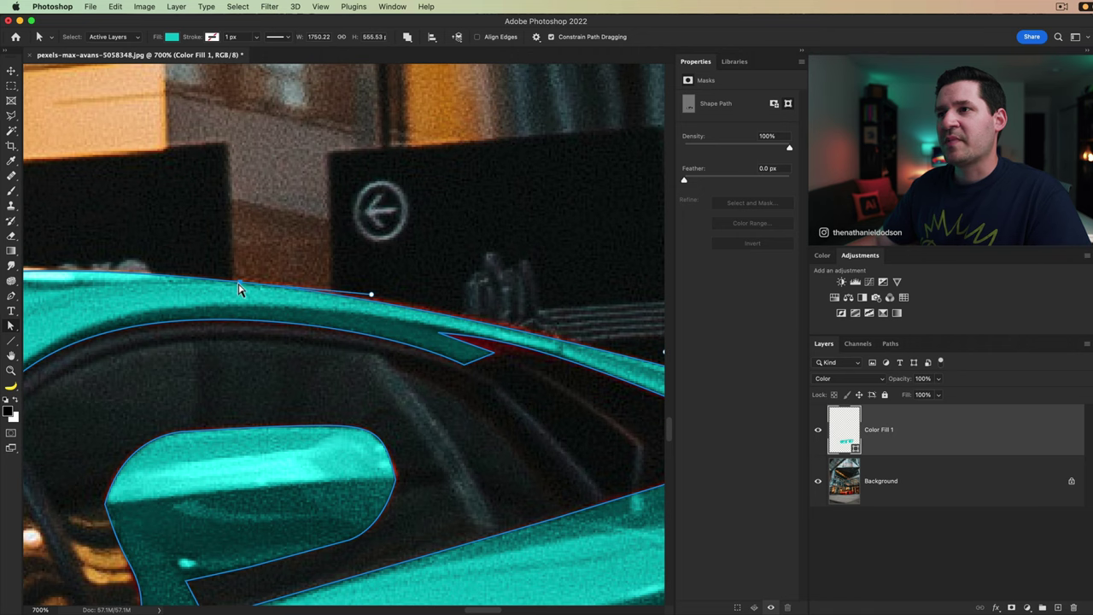
{"action": "left_click_drag", "start_coordinate": [242, 284], "coordinate": [250, 282]}
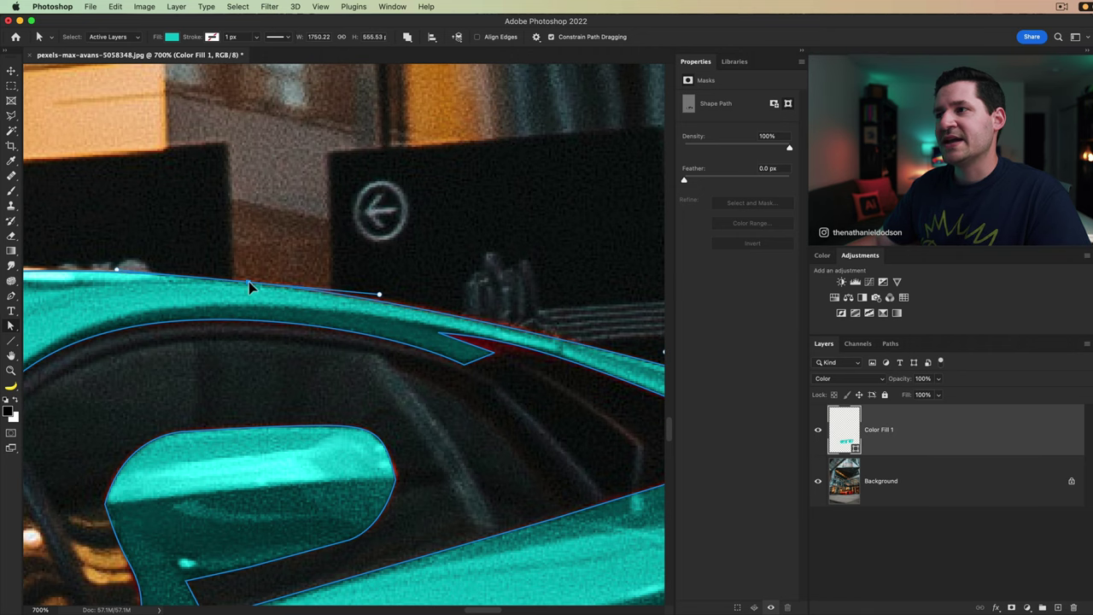
{"action": "left_click_drag", "start_coordinate": [529, 403], "coordinate": [264, 349]}
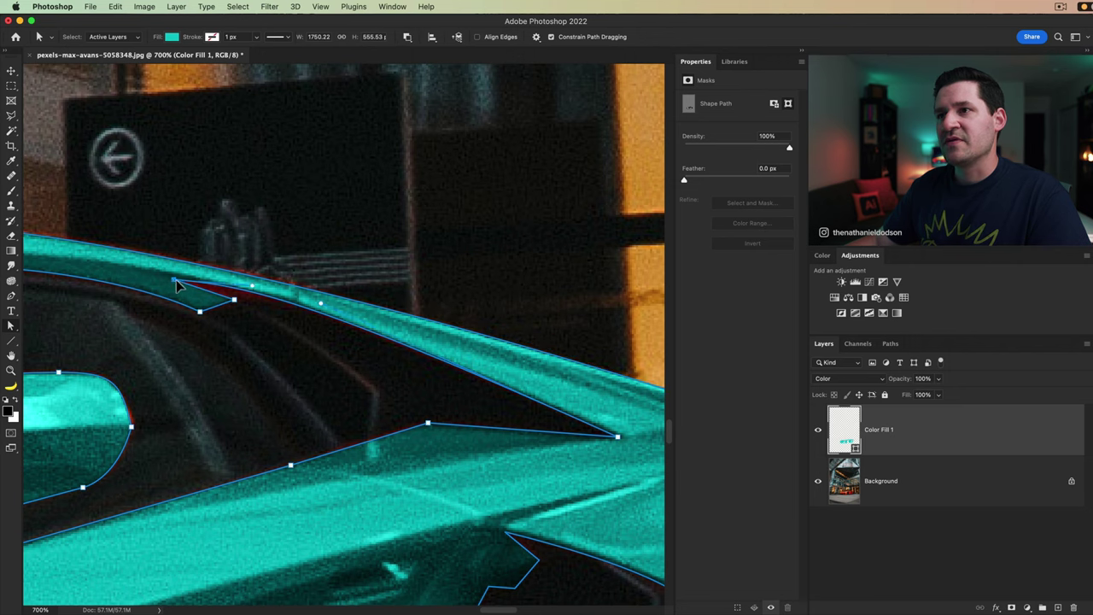
{"action": "left_click_drag", "start_coordinate": [175, 280], "coordinate": [186, 282]}
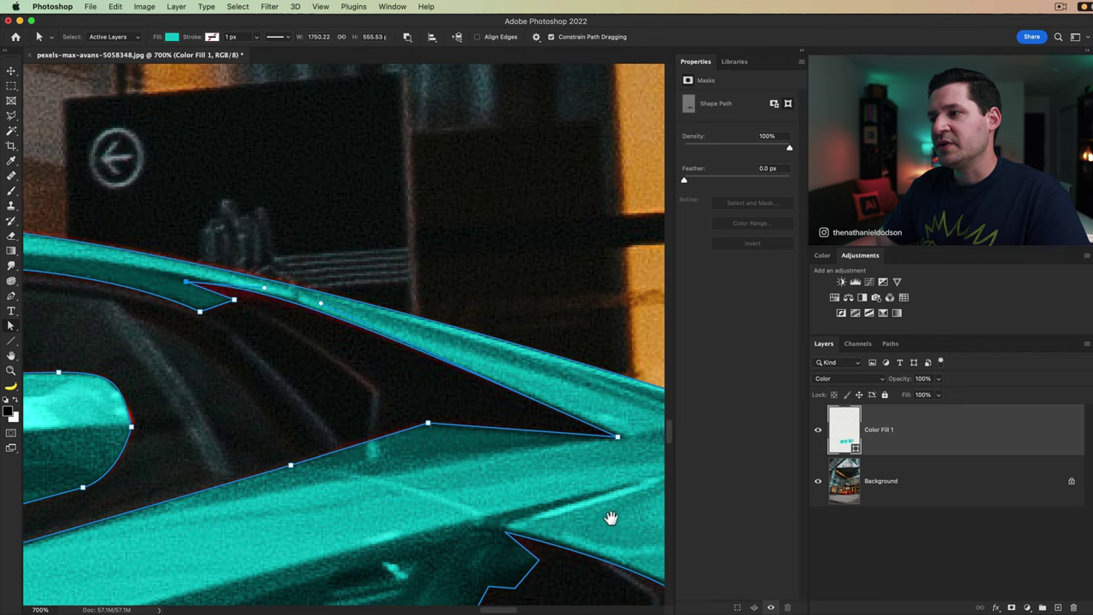
Reshape the mask path's curve to follow the front wheel arch edge.
{"action": "left_click_drag", "start_coordinate": [610, 515], "coordinate": [156, 225]}
{"action": "left_click_drag", "start_coordinate": [293, 459], "coordinate": [247, 227]}
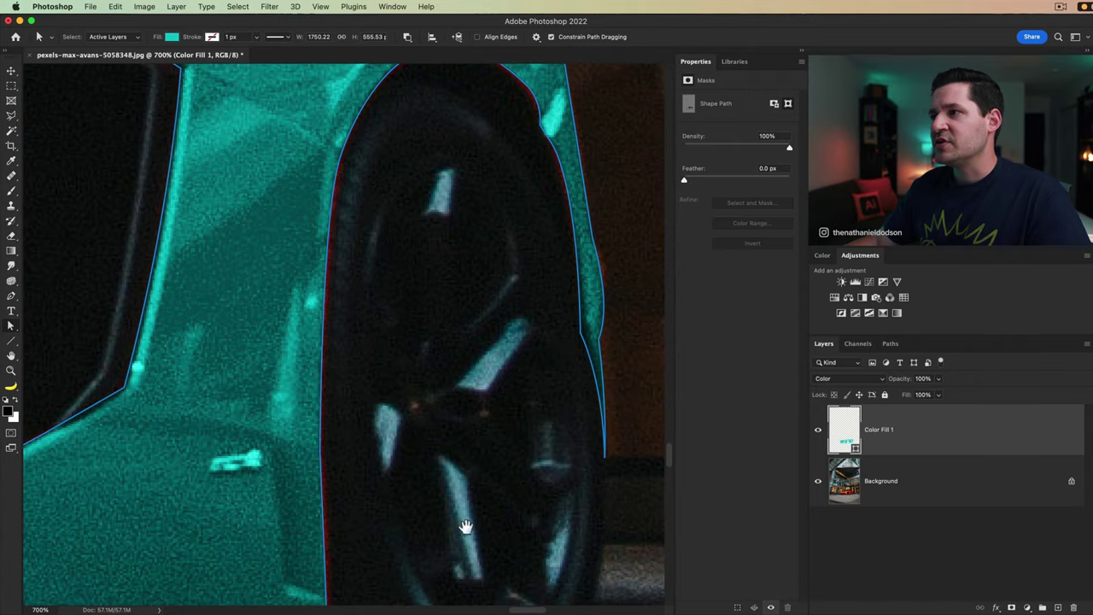
{"action": "left_click_drag", "start_coordinate": [465, 527], "coordinate": [484, 504]}
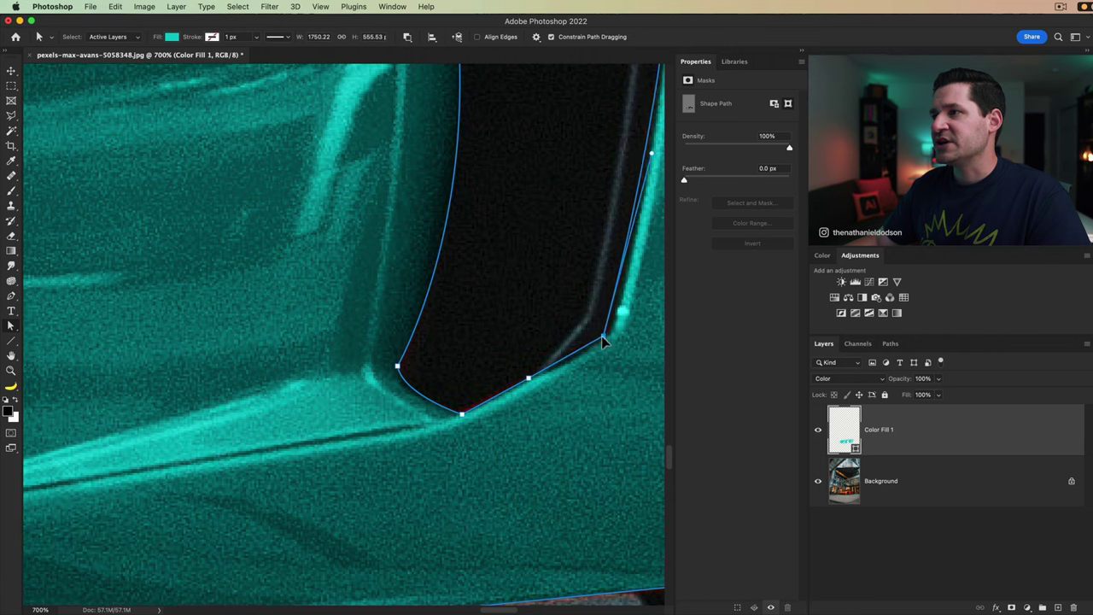
{"action": "left_click_drag", "start_coordinate": [605, 342], "coordinate": [578, 370]}
{"action": "left_click_drag", "start_coordinate": [589, 103], "coordinate": [581, 265]}
{"action": "scroll", "coordinate": [398, 428], "scroll_direction": "left", "scroll_amount": 10}
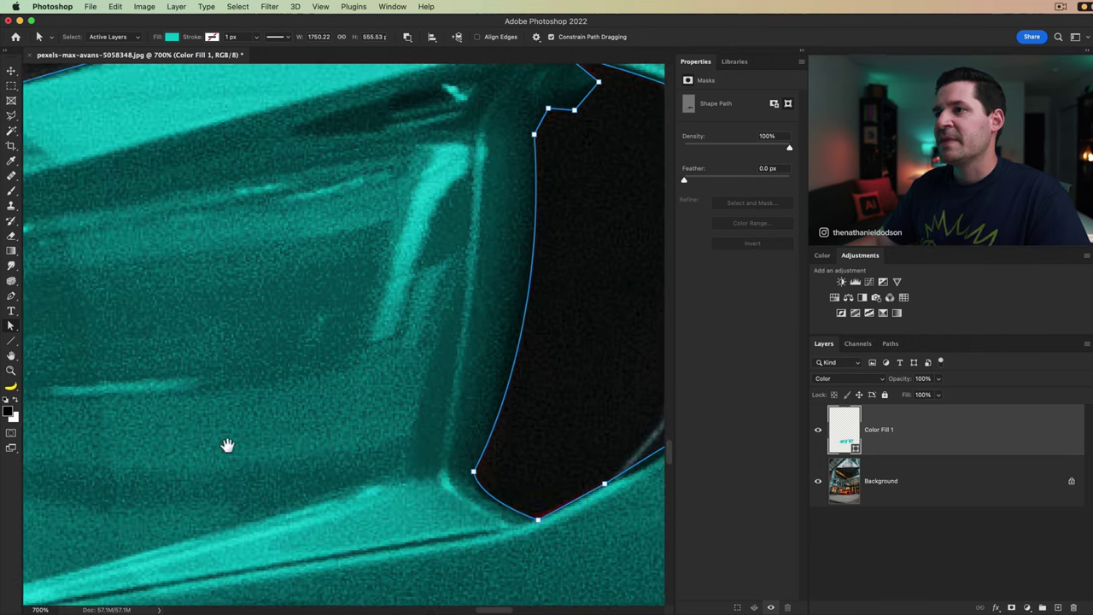
{"action": "scroll", "coordinate": [359, 436], "scroll_direction": "left", "scroll_amount": 5}
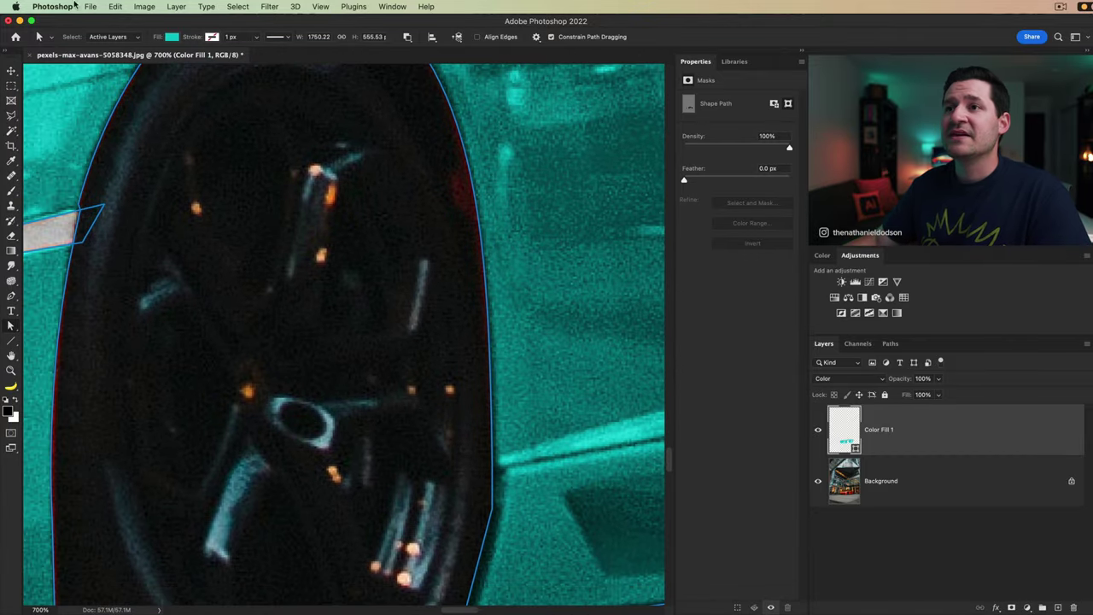
{"action": "left_click_drag", "start_coordinate": [348, 205], "coordinate": [393, 402]}
{"action": "left_click", "coordinate": [371, 224]}
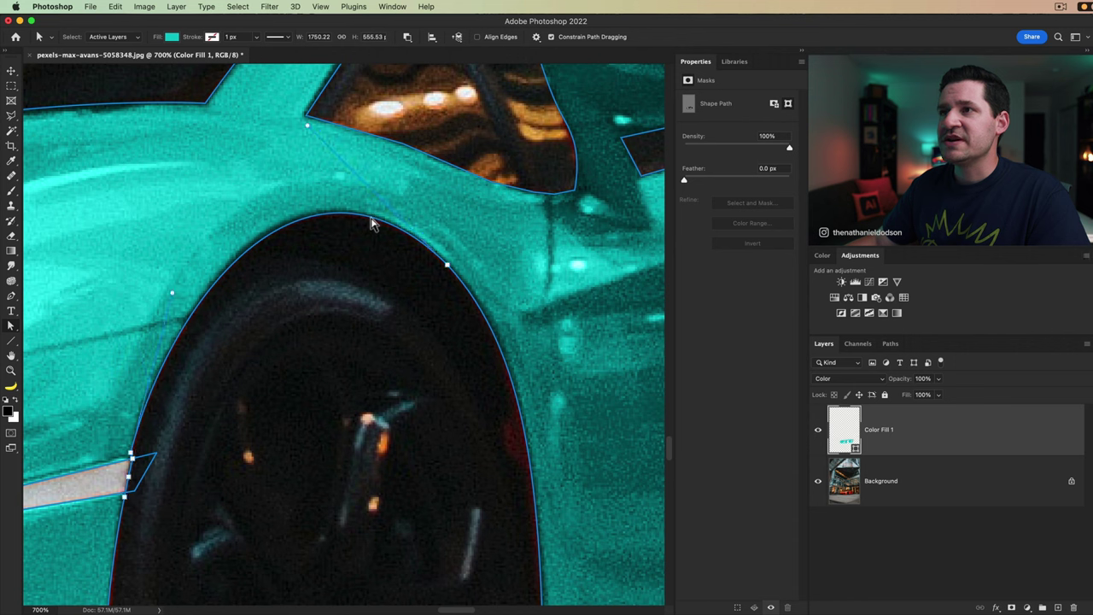
{"action": "left_click_drag", "start_coordinate": [173, 299], "coordinate": [128, 240]}
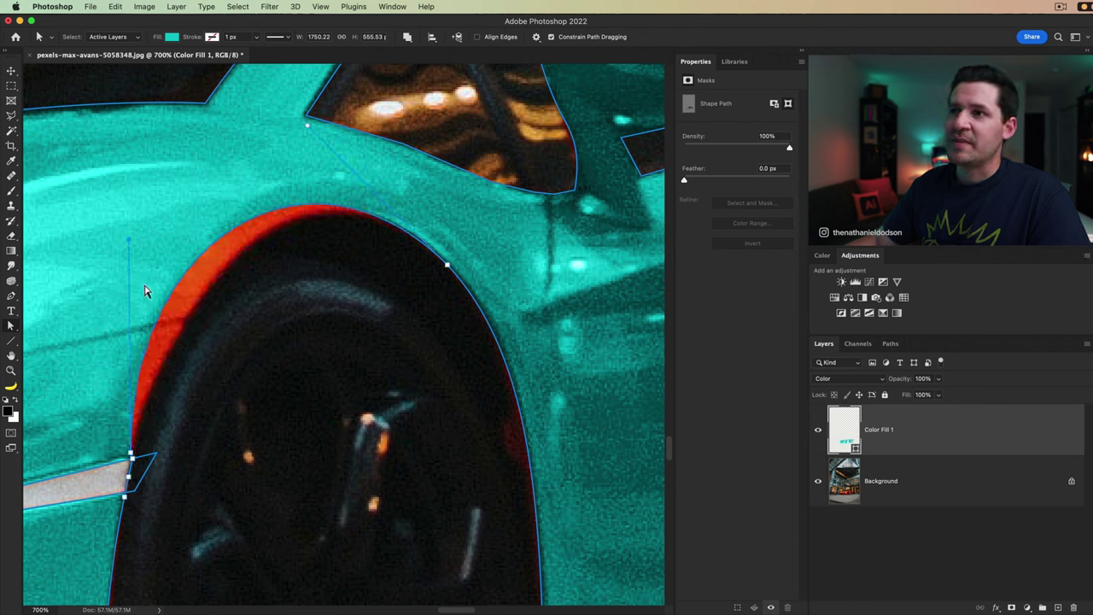
{"action": "left_click_drag", "start_coordinate": [450, 272], "coordinate": [456, 246]}
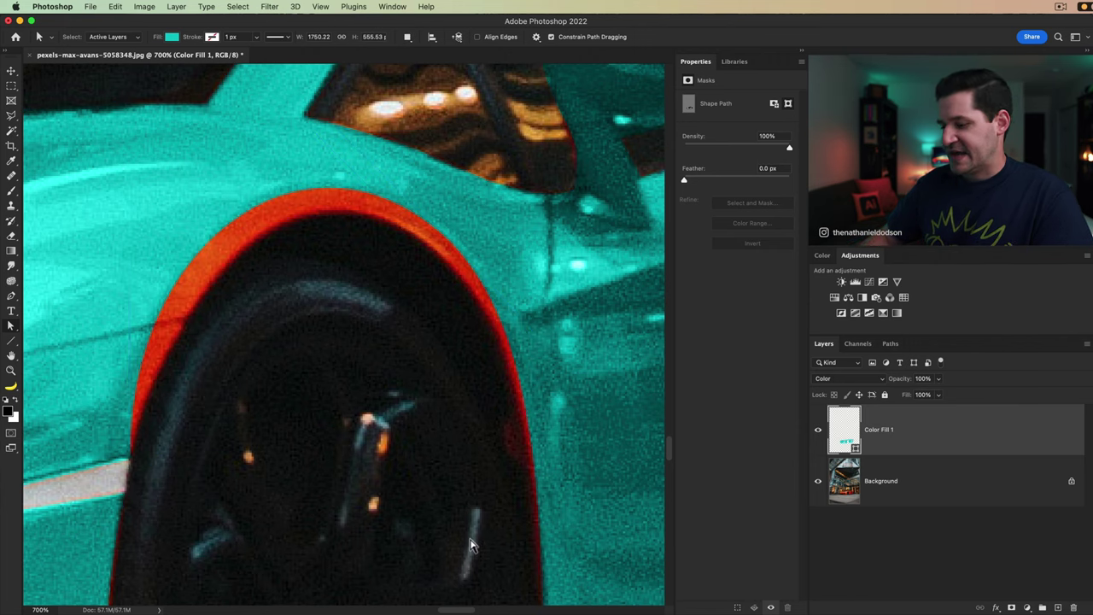
Zoom into the front wheel arch to check the mask, then fit the photo on screen.
{"action": "key", "text": "super+0"}
{"action": "key", "text": "super+1"}
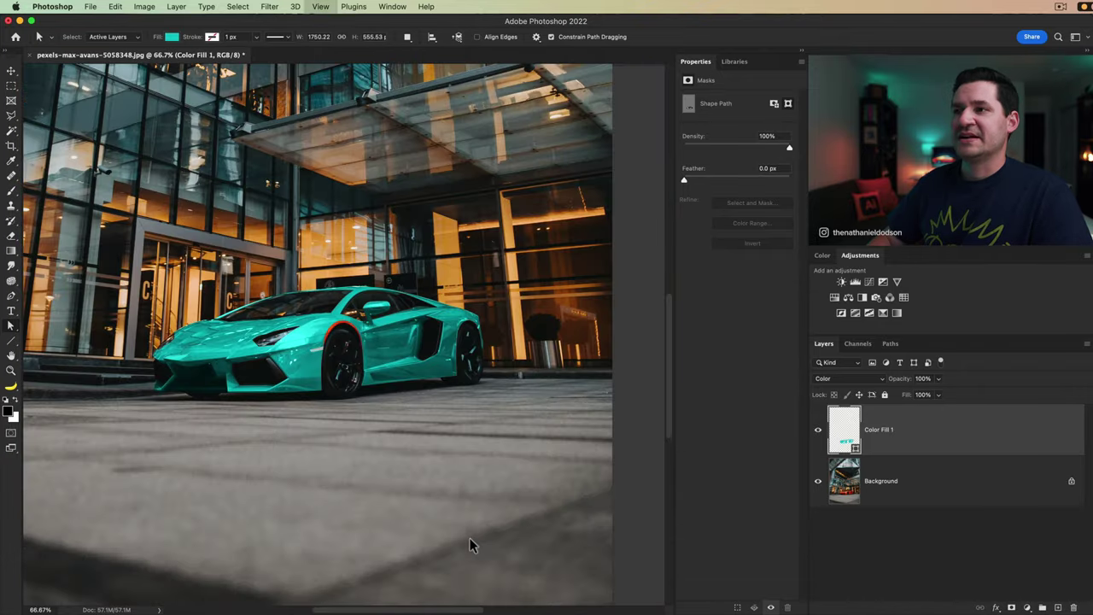
{"action": "key", "text": "z"}
{"action": "left_click", "coordinate": [372, 336]}
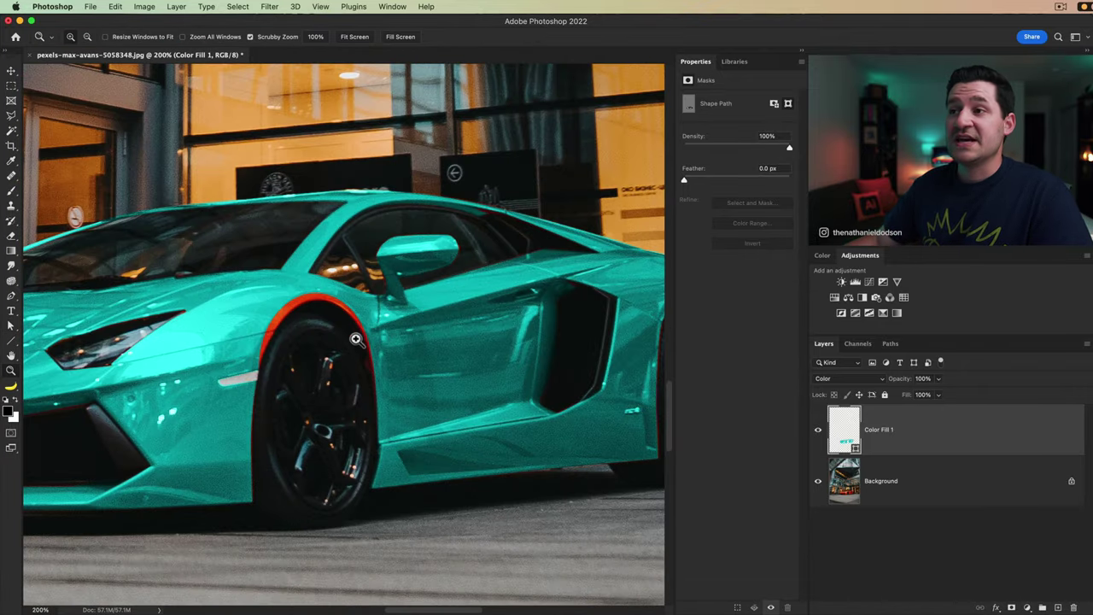
{"action": "left_click", "coordinate": [359, 340]}
{"action": "left_click_drag", "start_coordinate": [322, 350], "coordinate": [374, 351]}
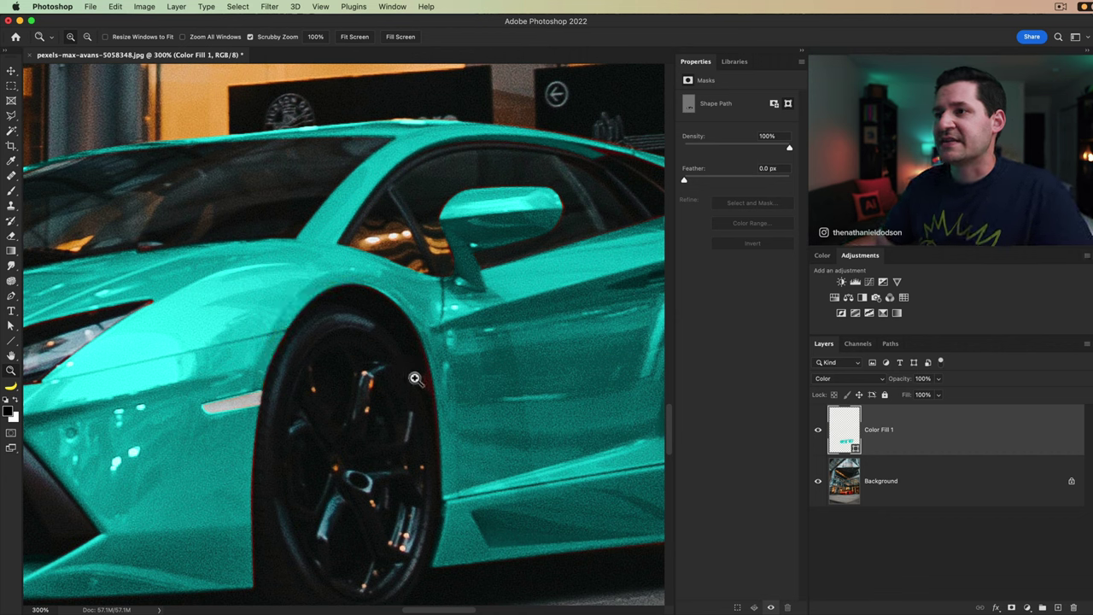
{"action": "key", "text": "super+0"}
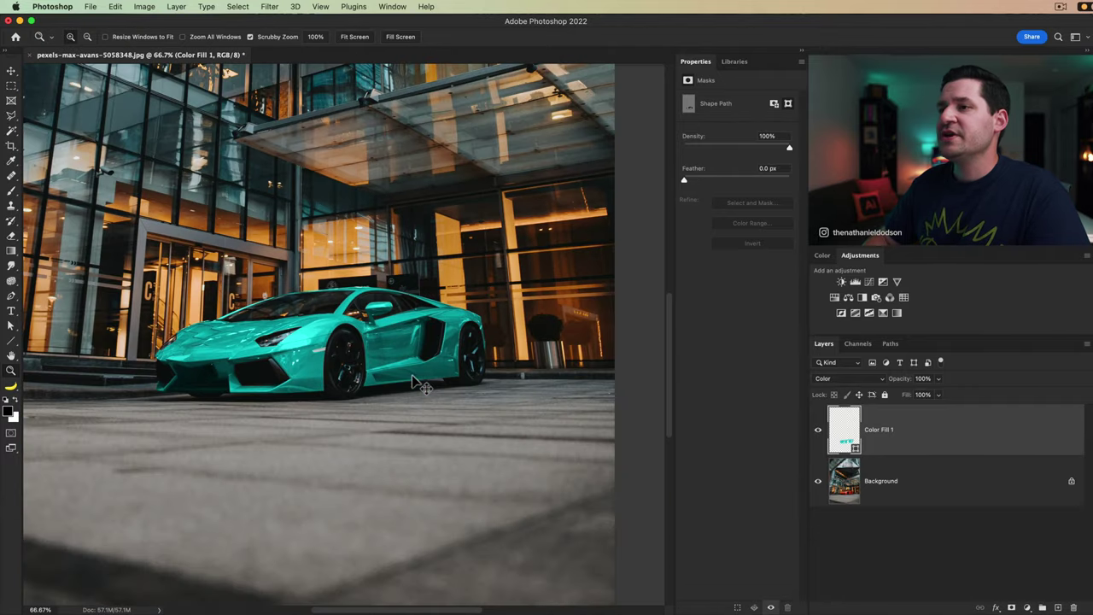
Hide the teal Color Fill 1 layer, select Background, and view the CarBody path in Paths.
{"action": "left_click_drag", "start_coordinate": [481, 416], "coordinate": [548, 452]}
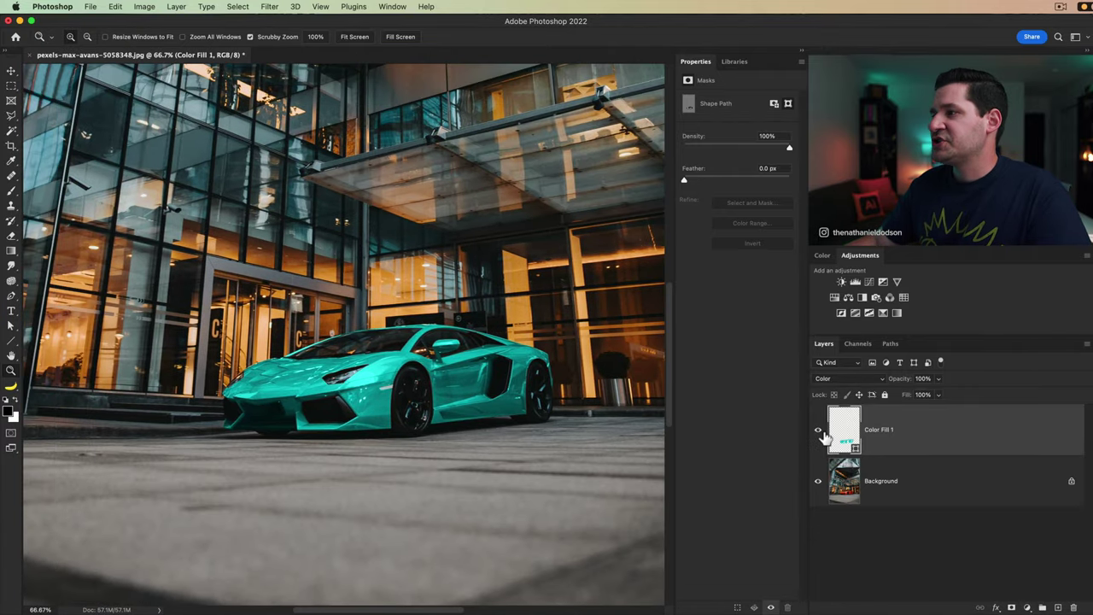
{"action": "left_click", "coordinate": [819, 430]}
{"action": "left_click", "coordinate": [872, 491]}
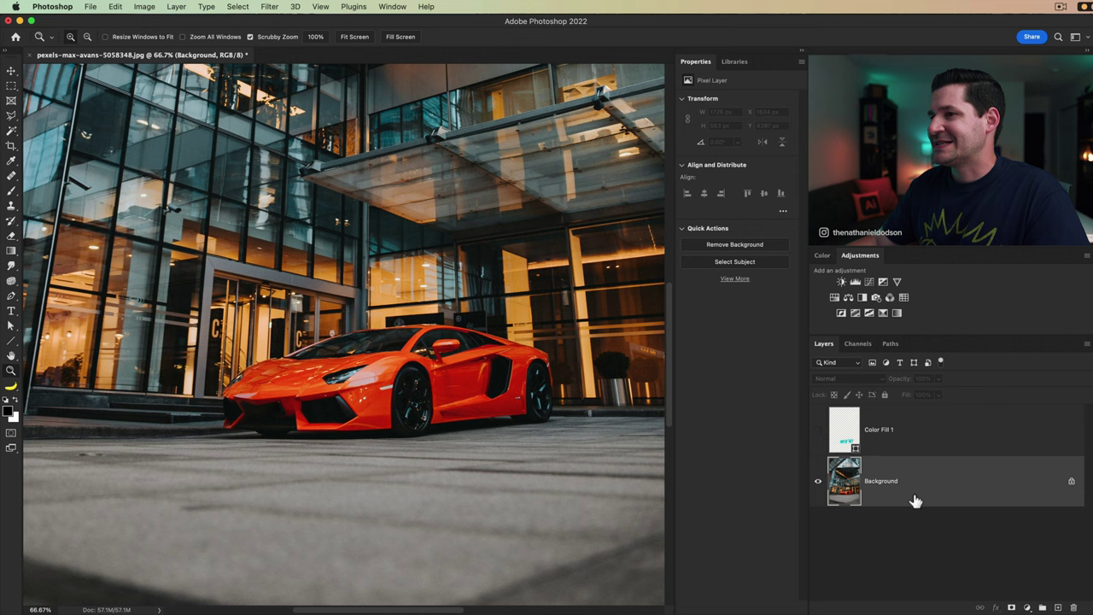
{"action": "left_click", "coordinate": [891, 344]}
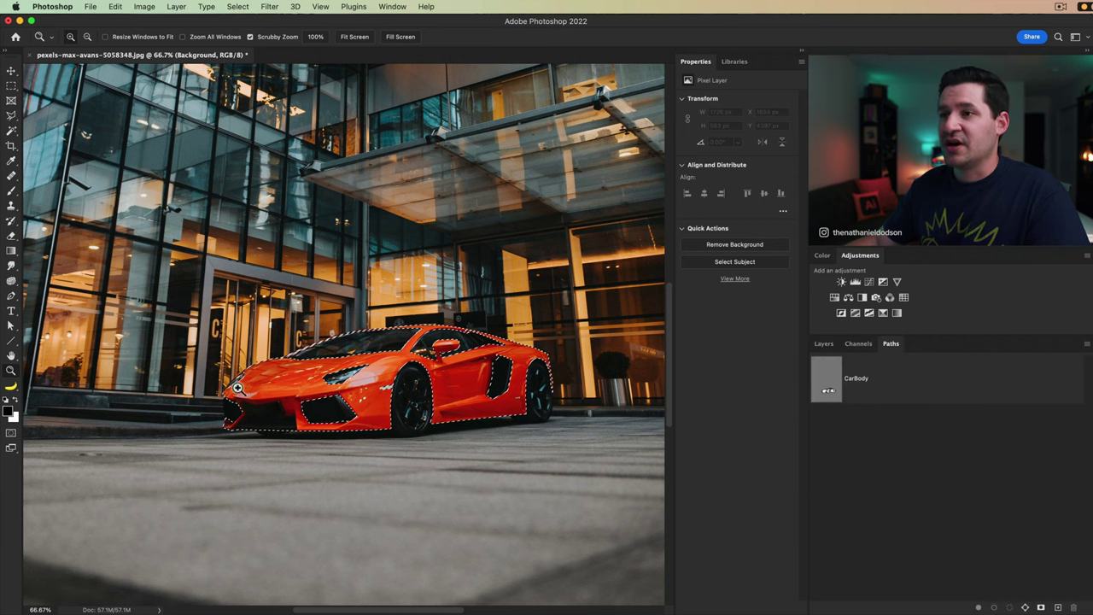
{"action": "left_click", "coordinate": [825, 344]}
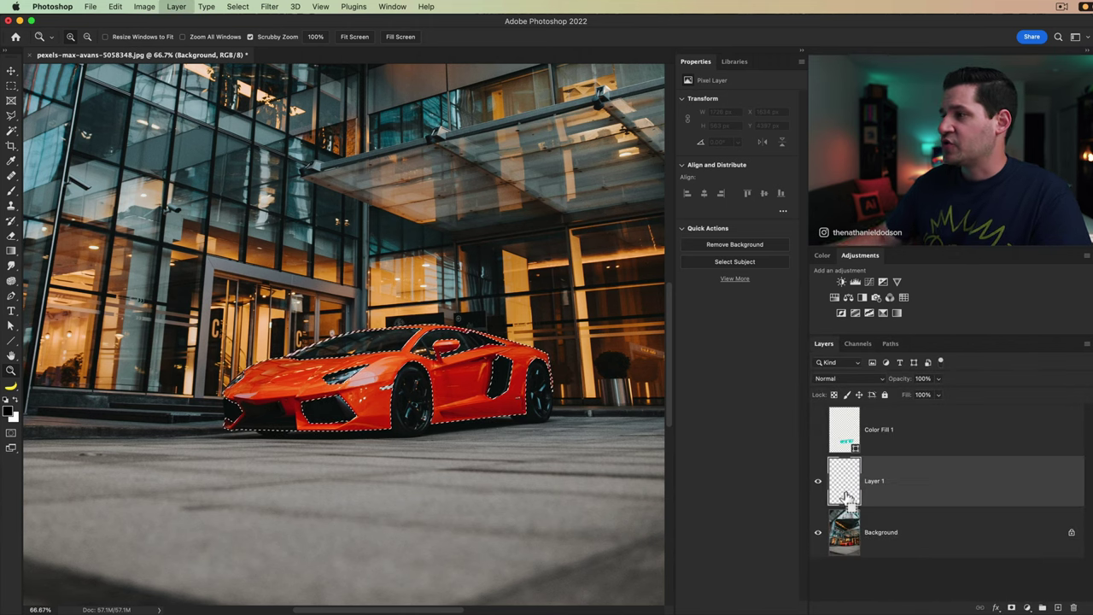
Move the car-body copy layer down and back, delete it, then select the CarBody path.
{"action": "left_click", "coordinate": [845, 493]}
{"action": "key", "text": "super+d"}
{"action": "key", "text": "v"}
{"action": "left_click_drag", "start_coordinate": [468, 359], "coordinate": [524, 499]}
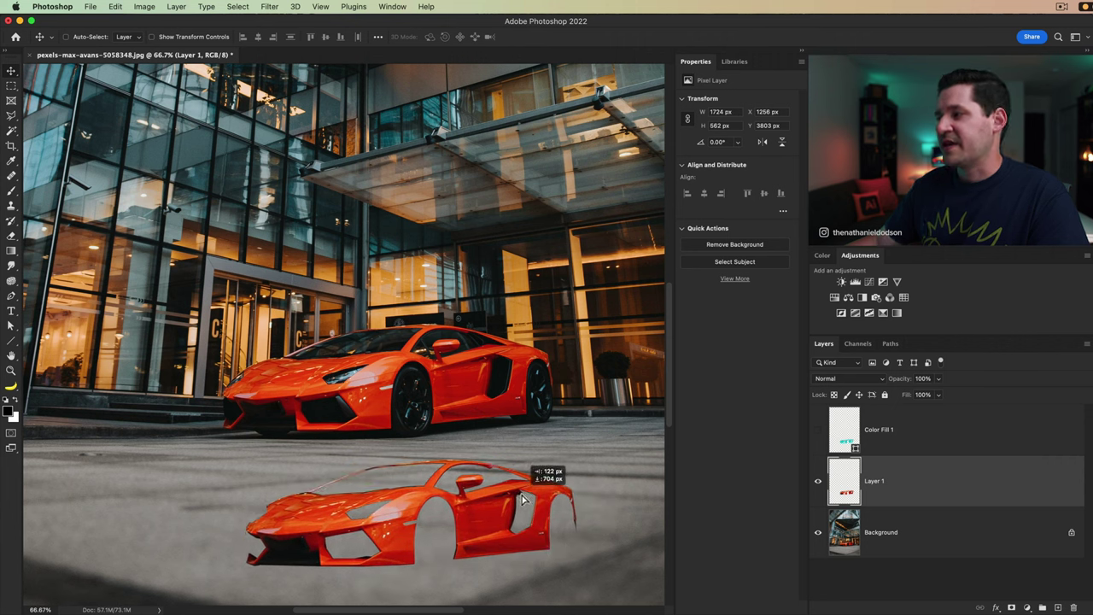
{"action": "left_click_drag", "start_coordinate": [537, 550], "coordinate": [509, 479]}
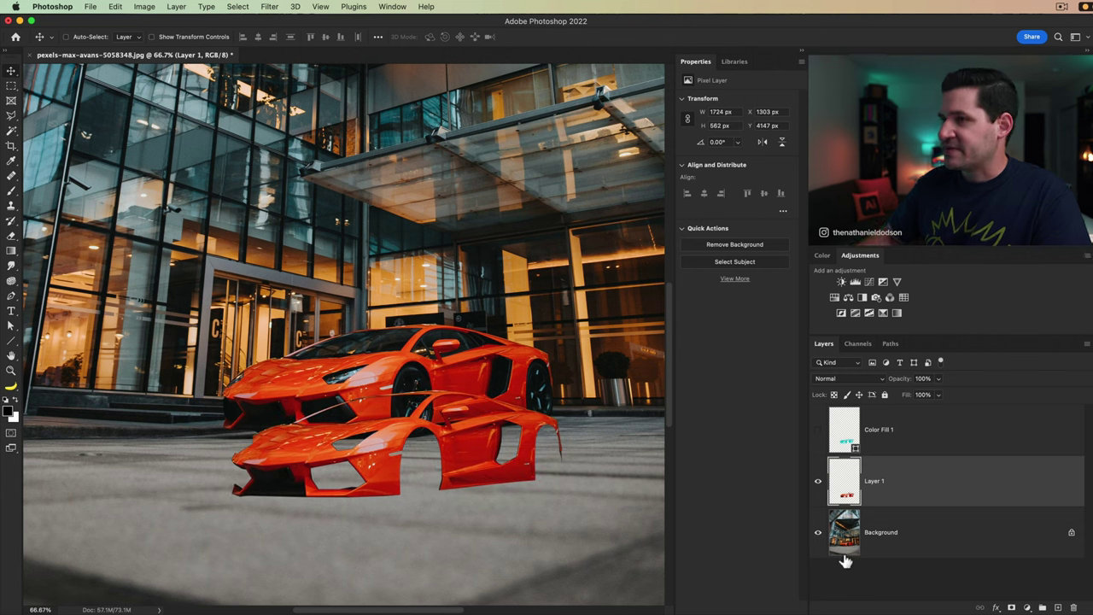
{"action": "key", "text": "Delete"}
{"action": "left_click", "coordinate": [888, 345]}
{"action": "left_click", "coordinate": [877, 381]}
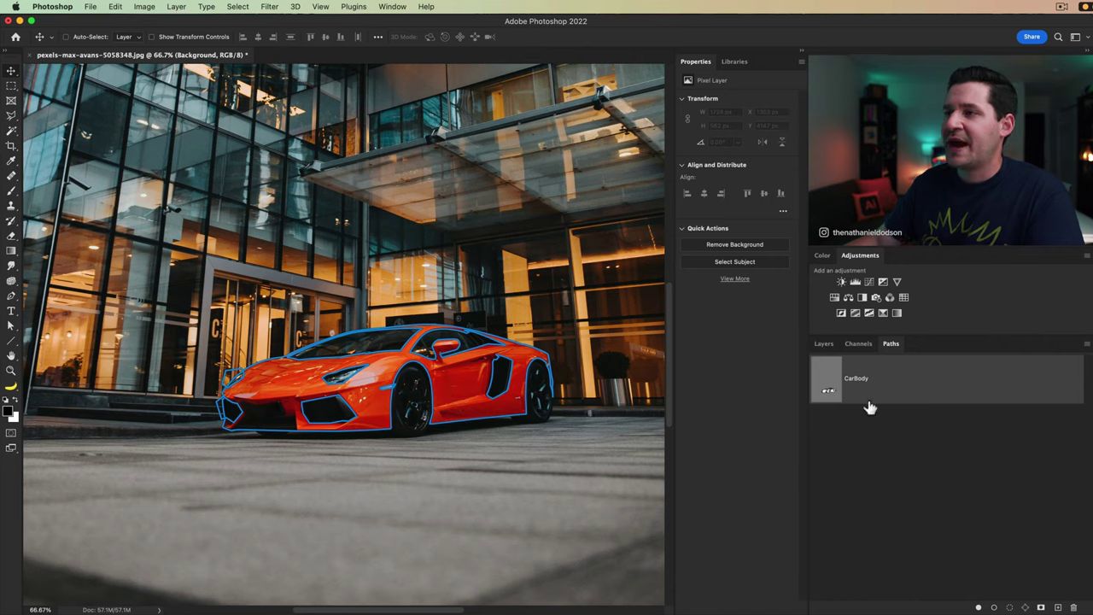
{"action": "left_click", "coordinate": [824, 344]}
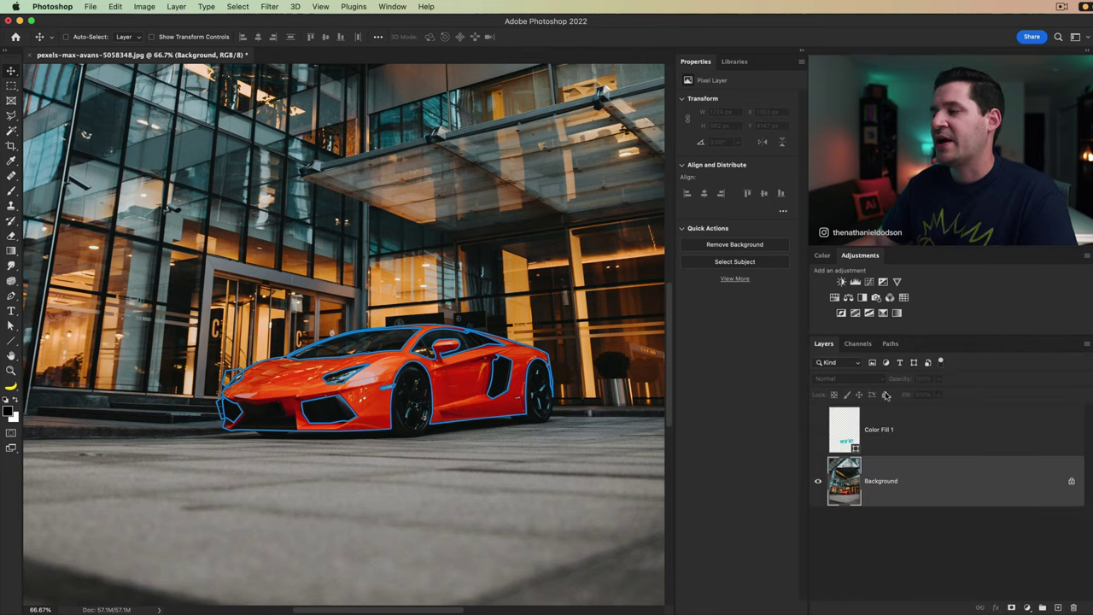